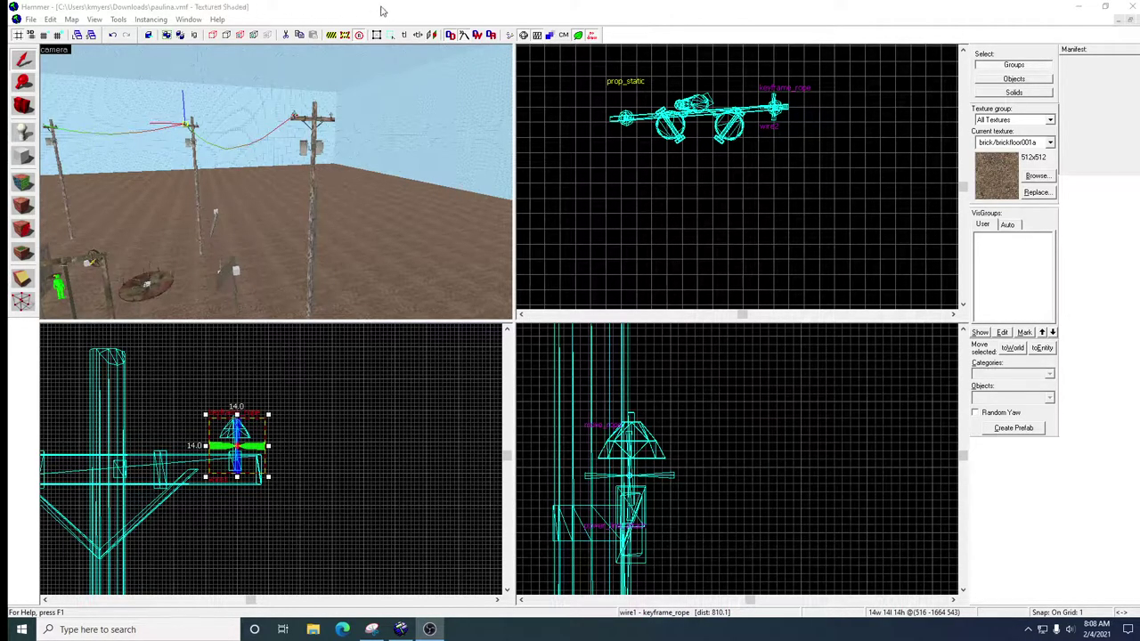
Place a prop_static entity on the ground beside the existing utility pole in the 3D view.
key(z)
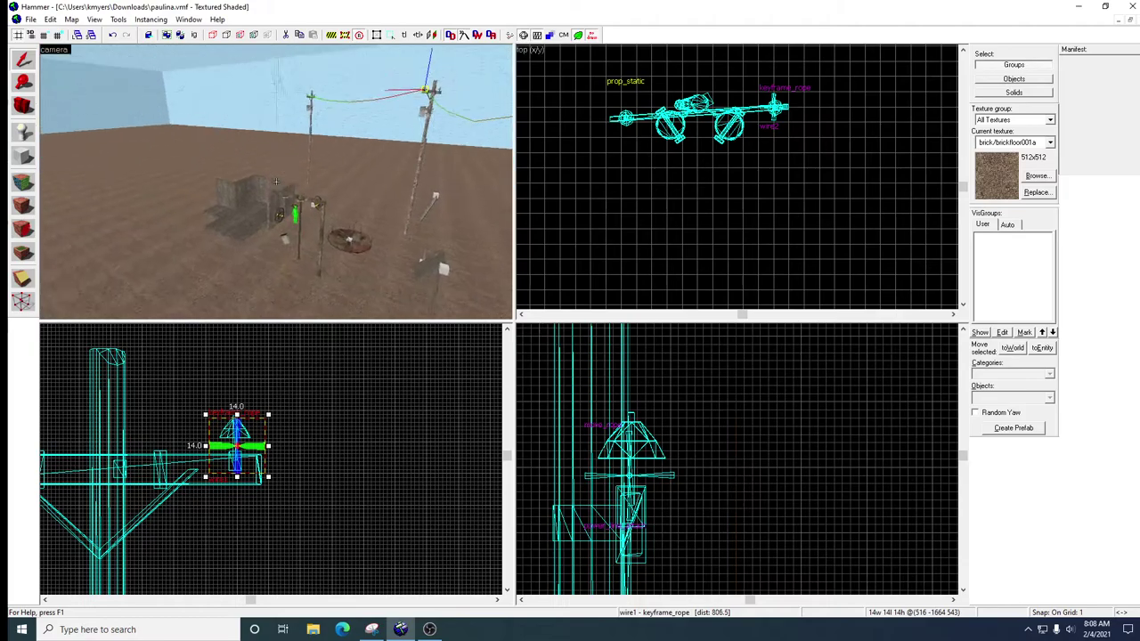
key(w)
key(s)
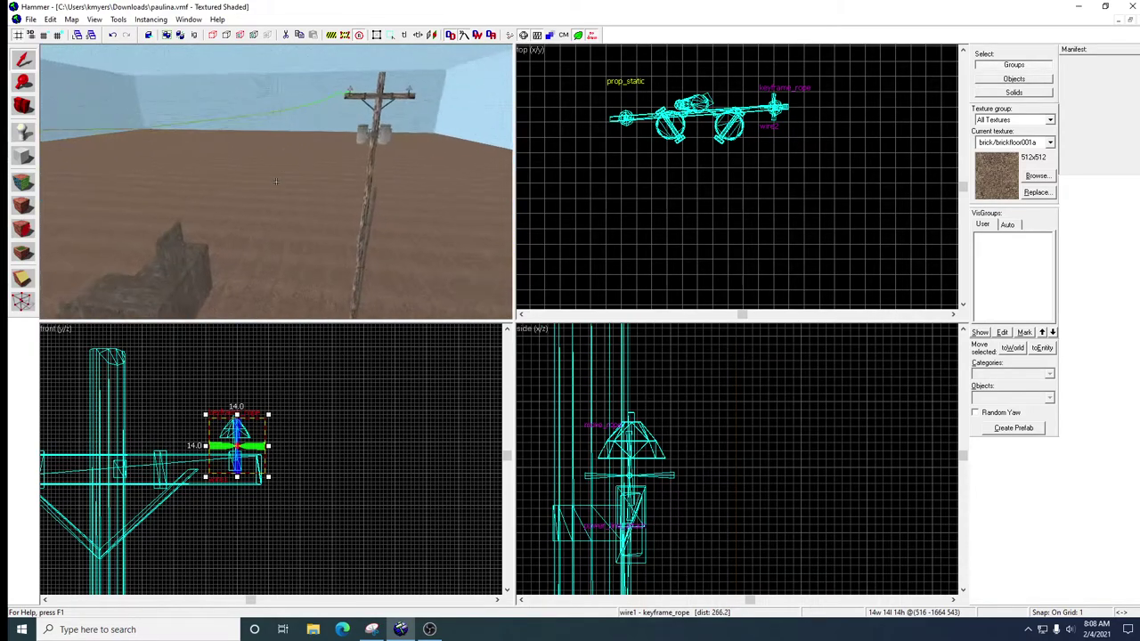
key(a)
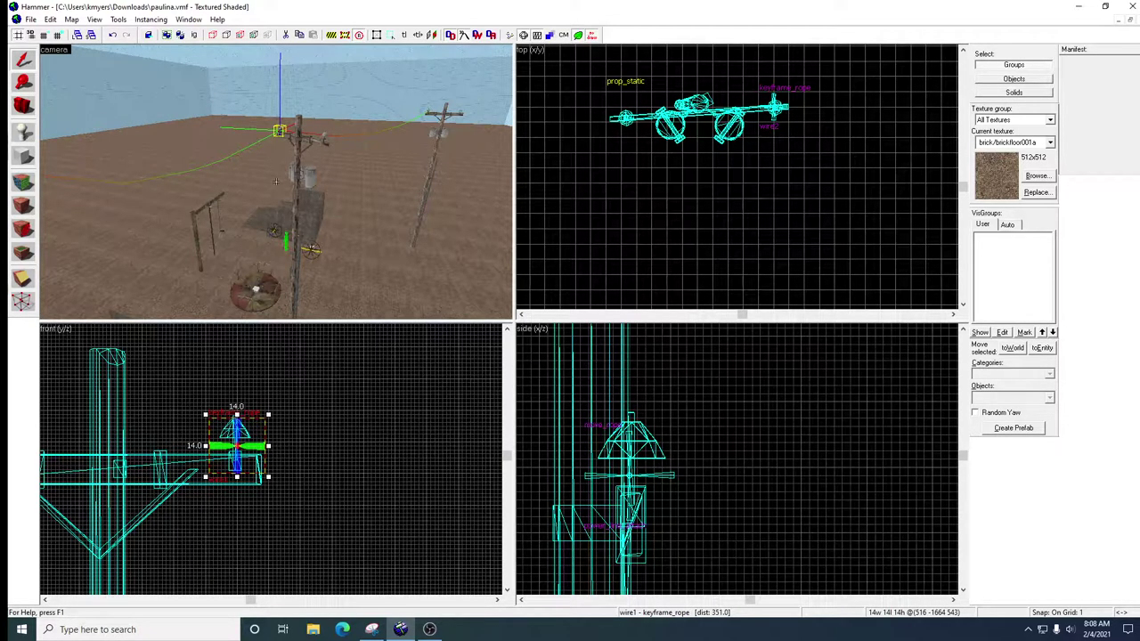
key(w)
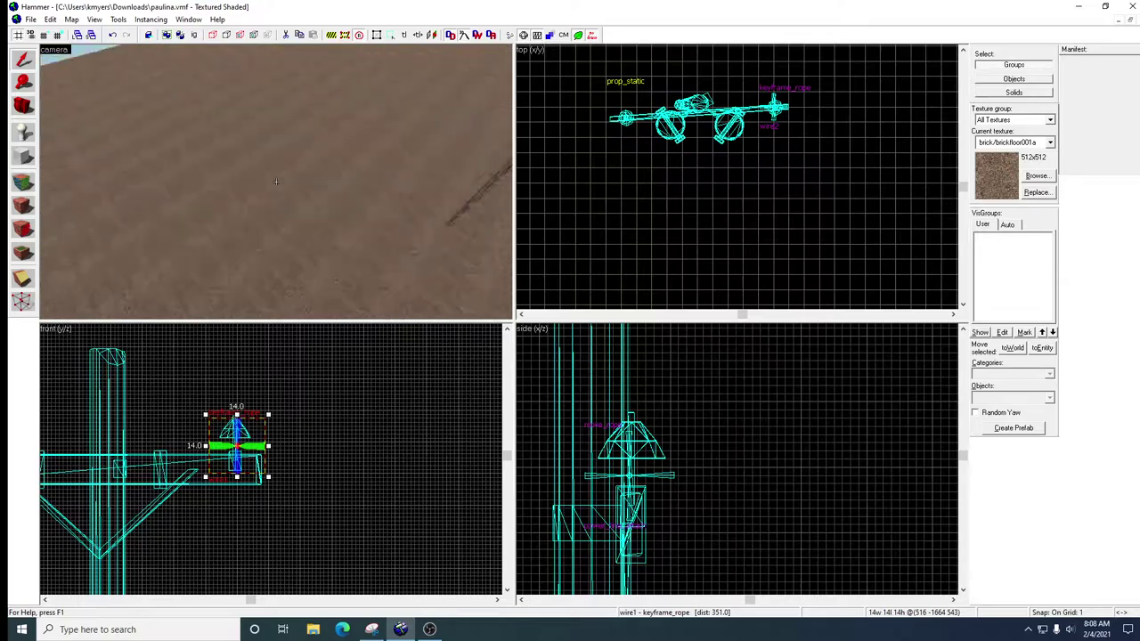
key(w)
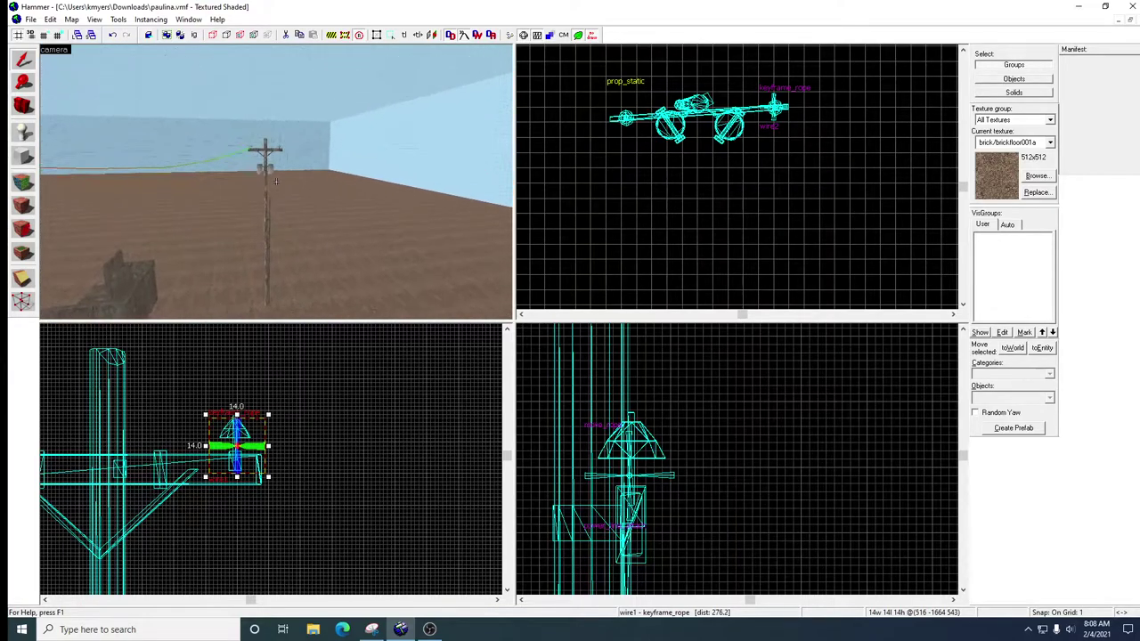
click(23, 132)
click(1002, 398)
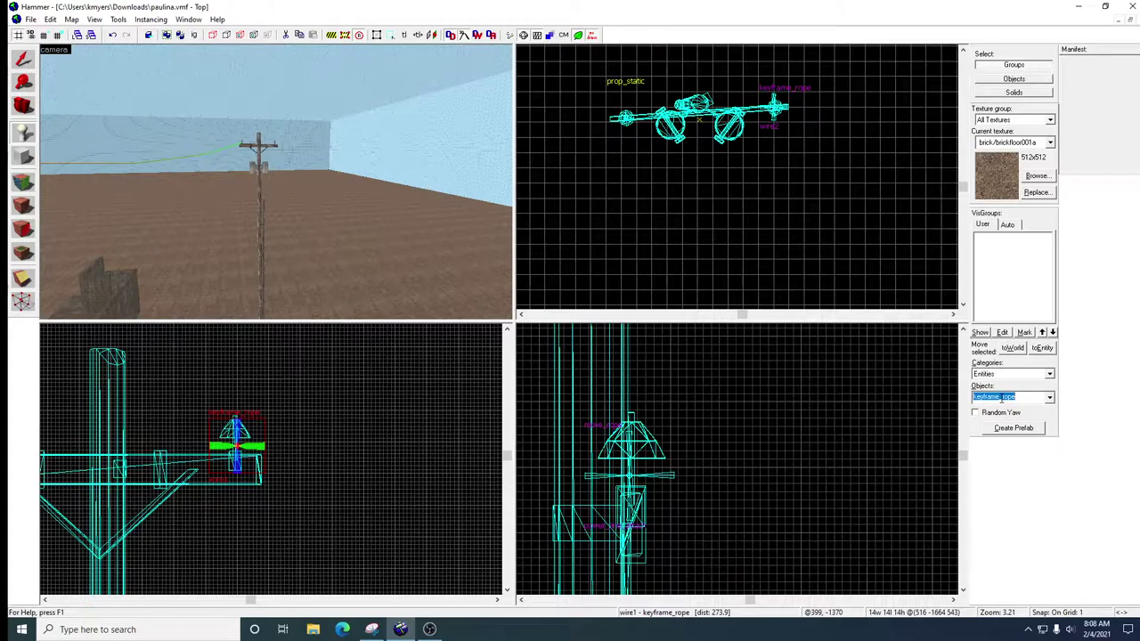
text(prop_static)
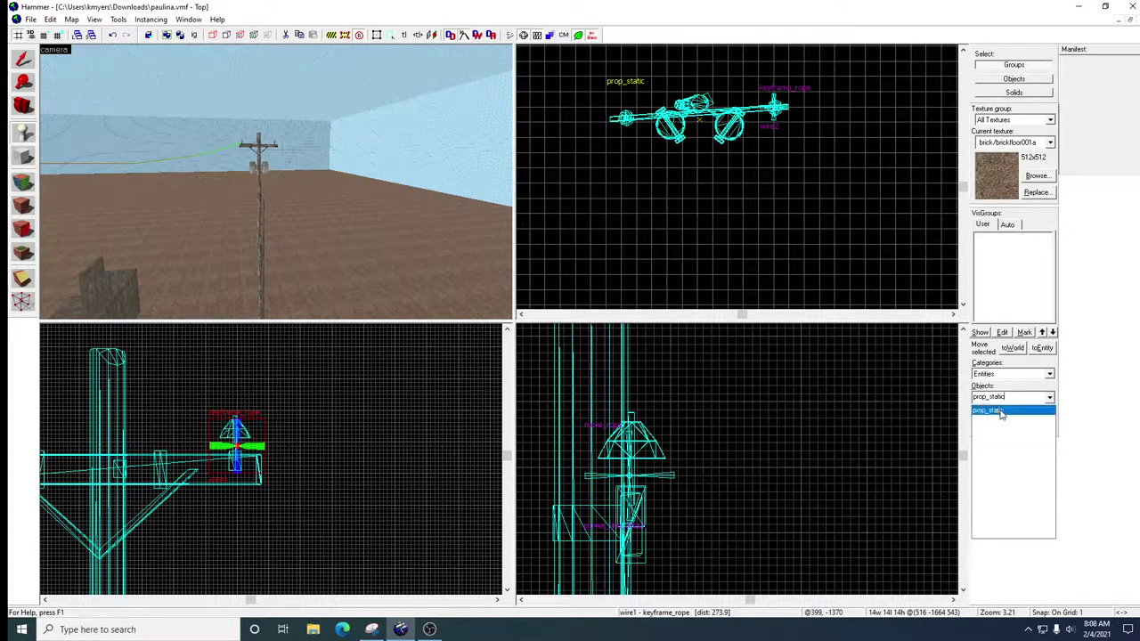
click(992, 410)
click(375, 297)
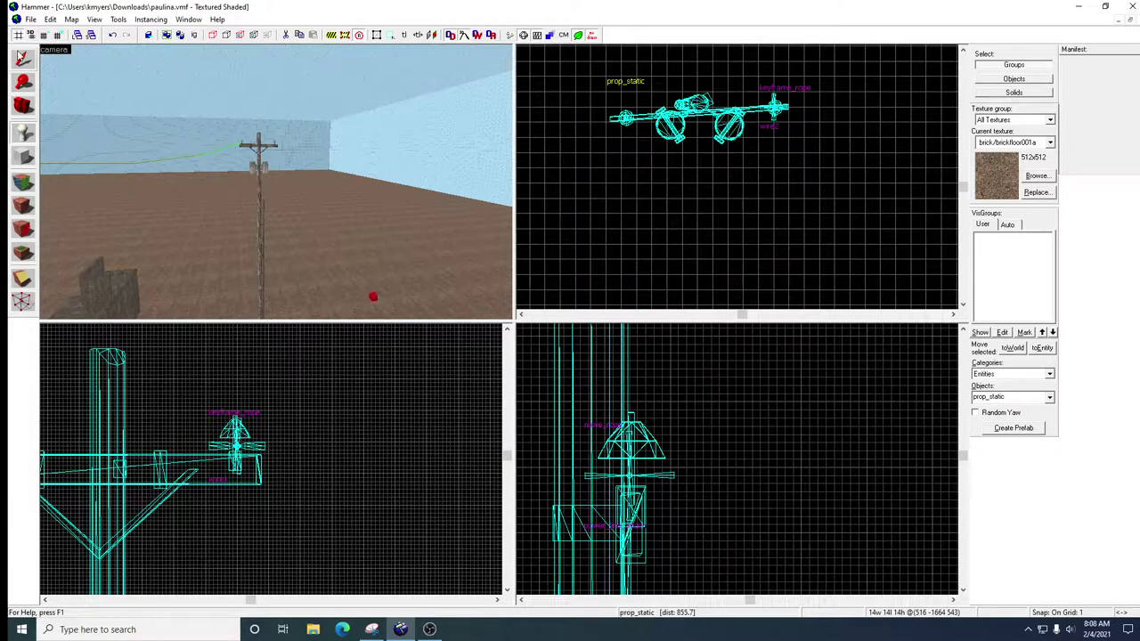
Open the model browser for the World Model property of the new prop_static.
click(24, 60)
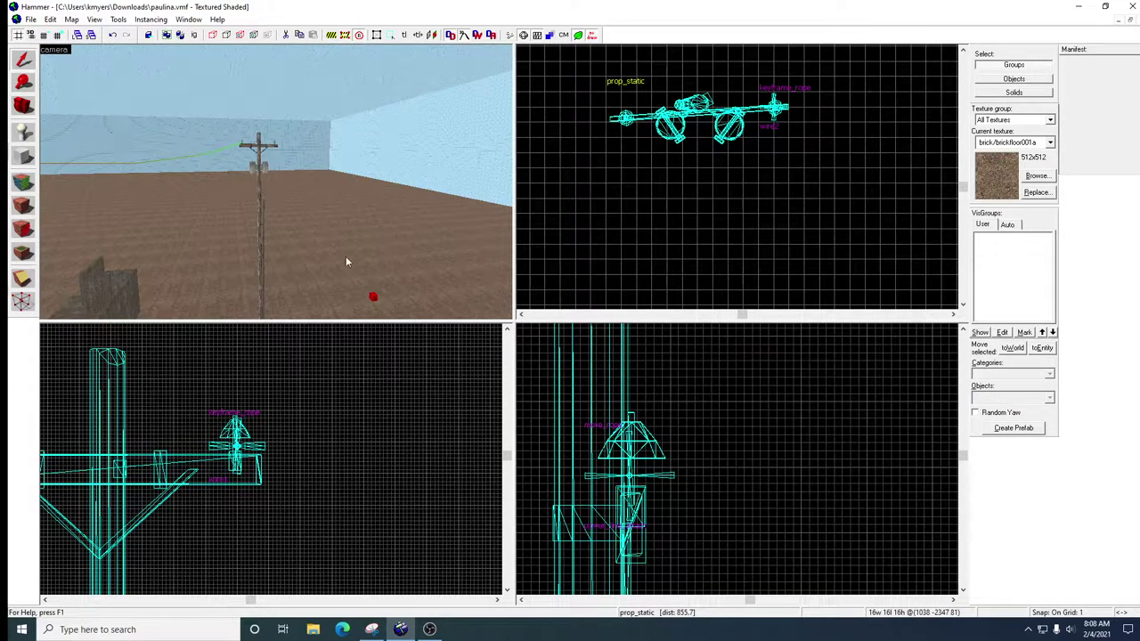
double_click(373, 299)
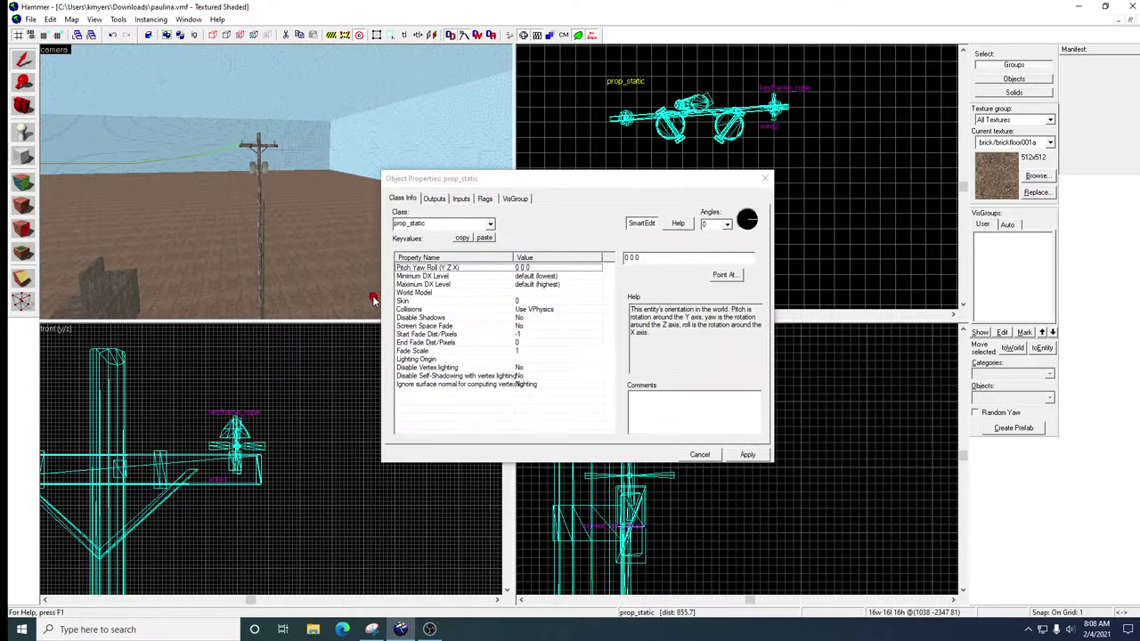
click(425, 293)
click(637, 276)
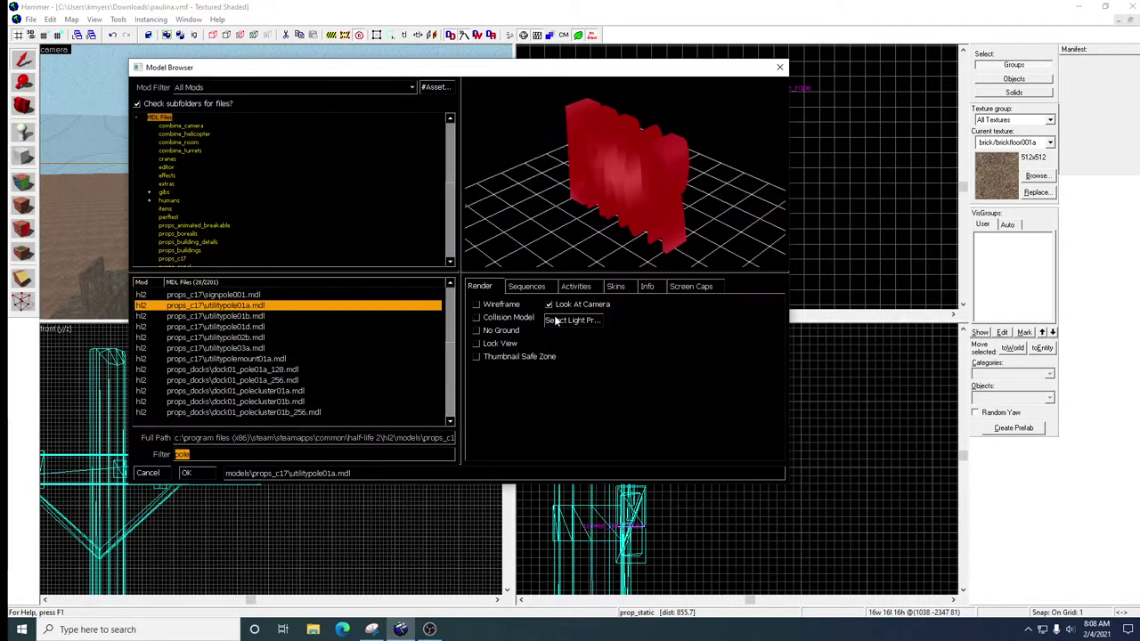
Preview the sign pole, utility pole and train station pole models among the models filtered by "pole".
click(249, 316)
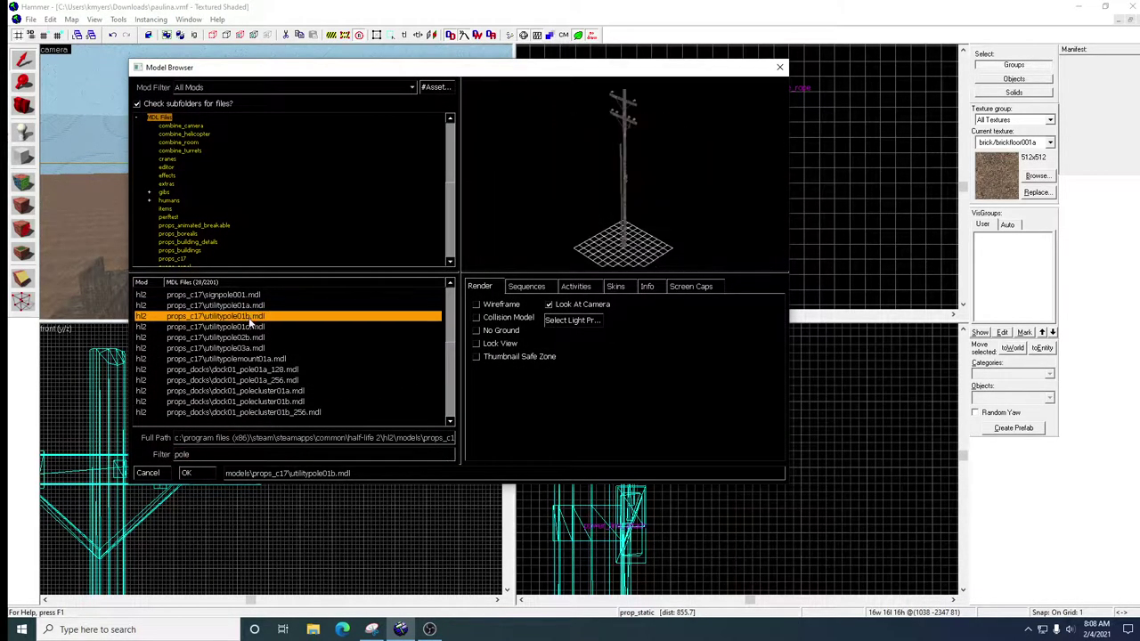
click(252, 327)
click(256, 348)
click(246, 328)
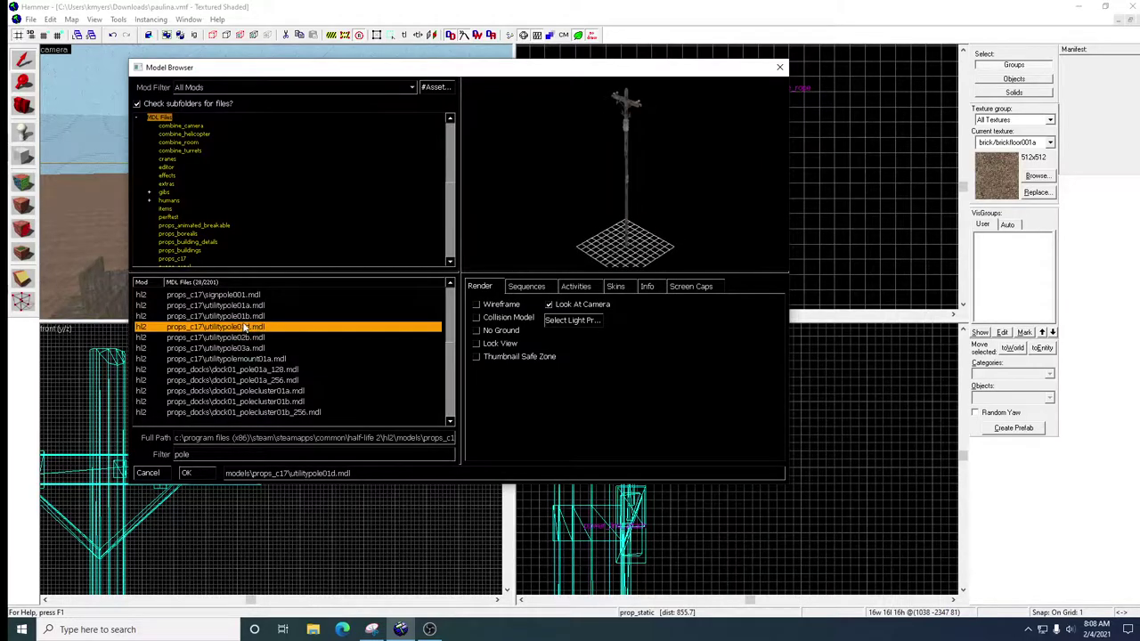
click(245, 317)
click(243, 306)
click(237, 296)
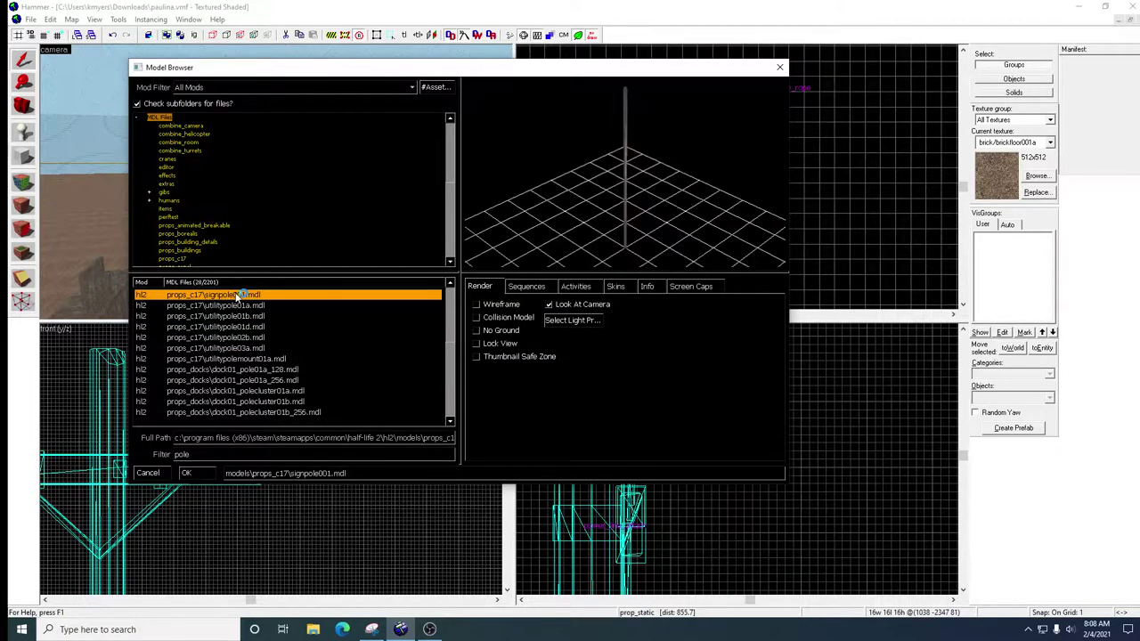
click(240, 306)
click(243, 317)
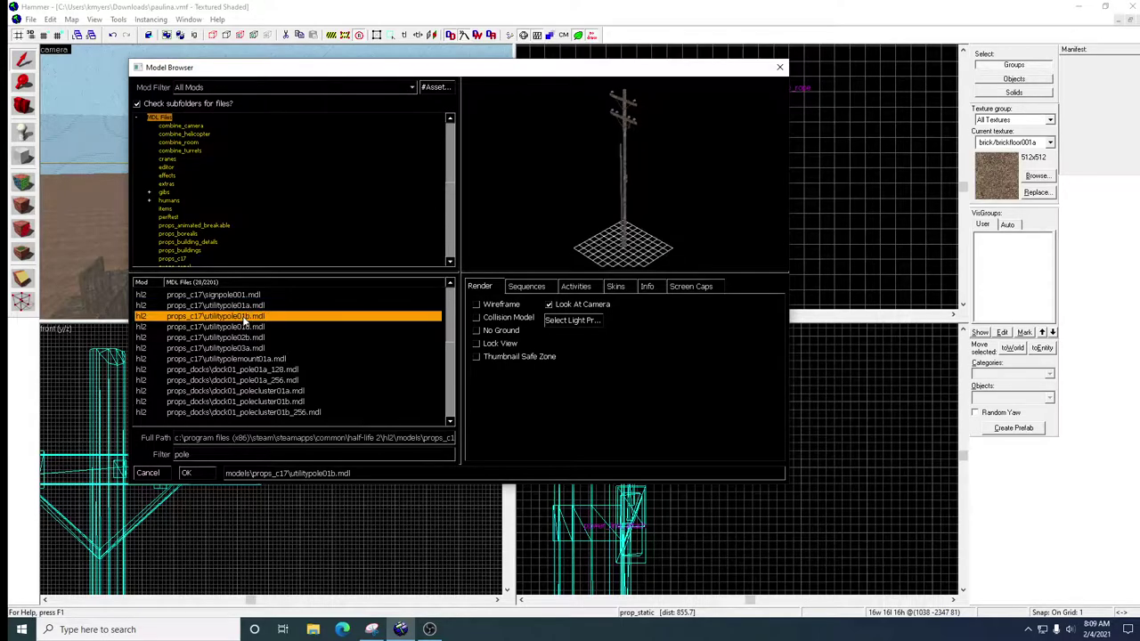
click(246, 328)
click(242, 316)
click(240, 306)
click(249, 338)
click(250, 349)
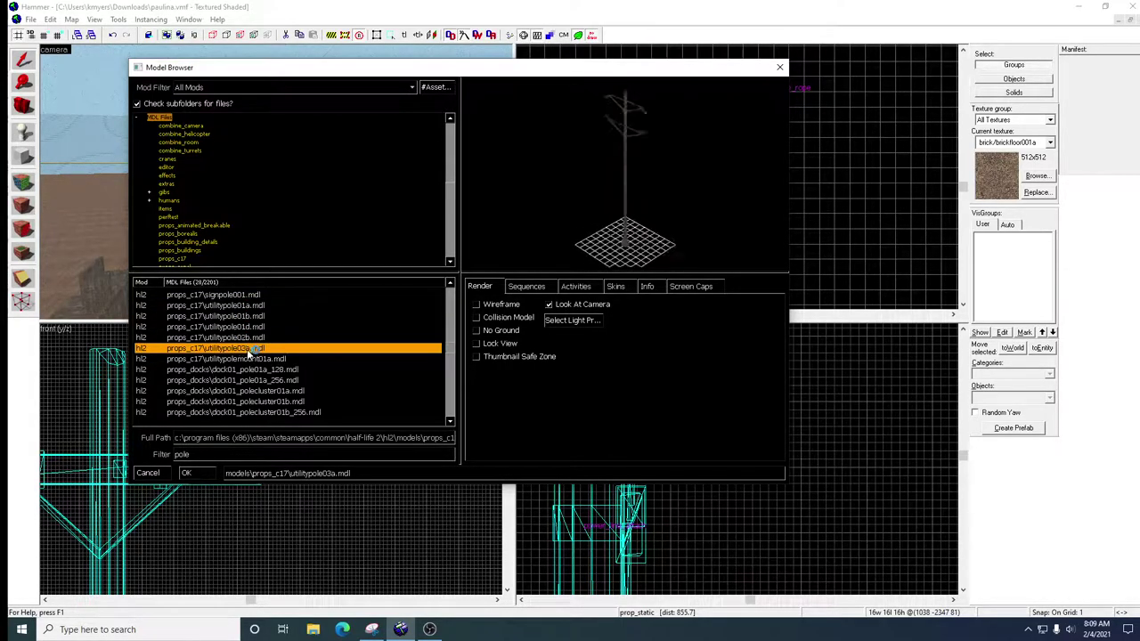
scroll(278, 393, down, 4)
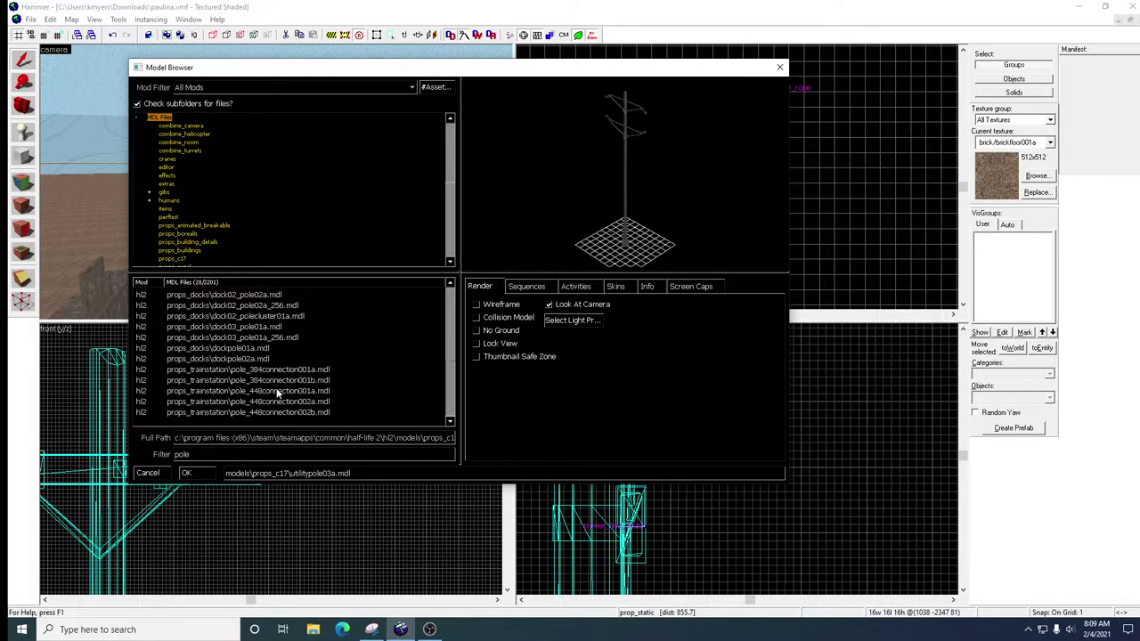
click(279, 381)
click(272, 371)
click(275, 392)
click(276, 403)
scroll(293, 352, up, 4)
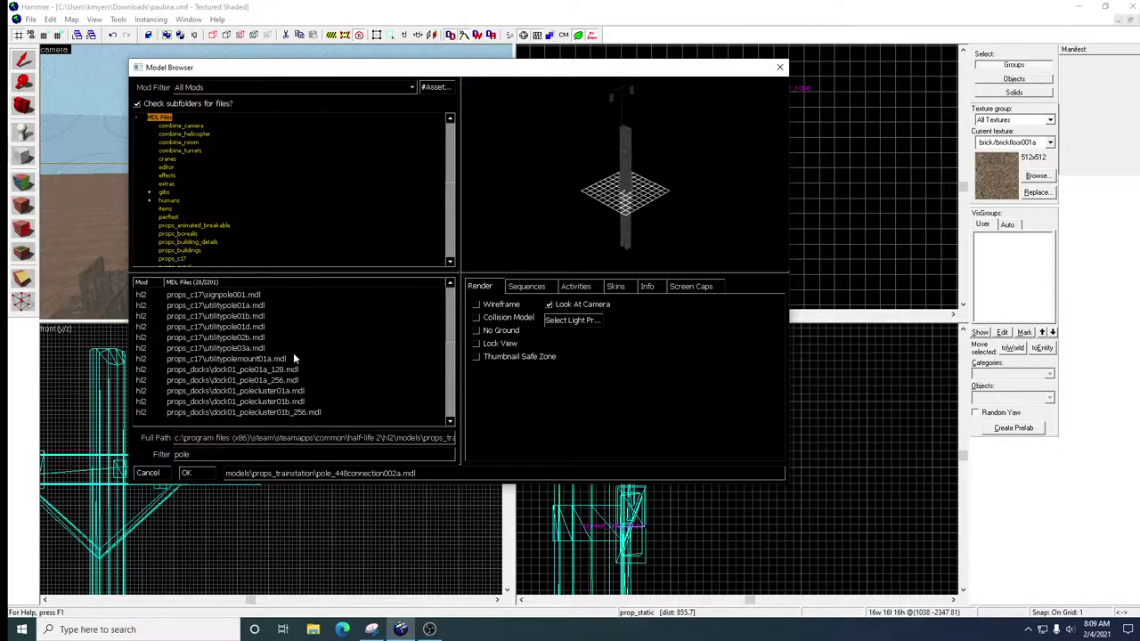
Set the prop_static's World Model to models/props_c17/utilitypole01a.mdl and apply it.
click(224, 306)
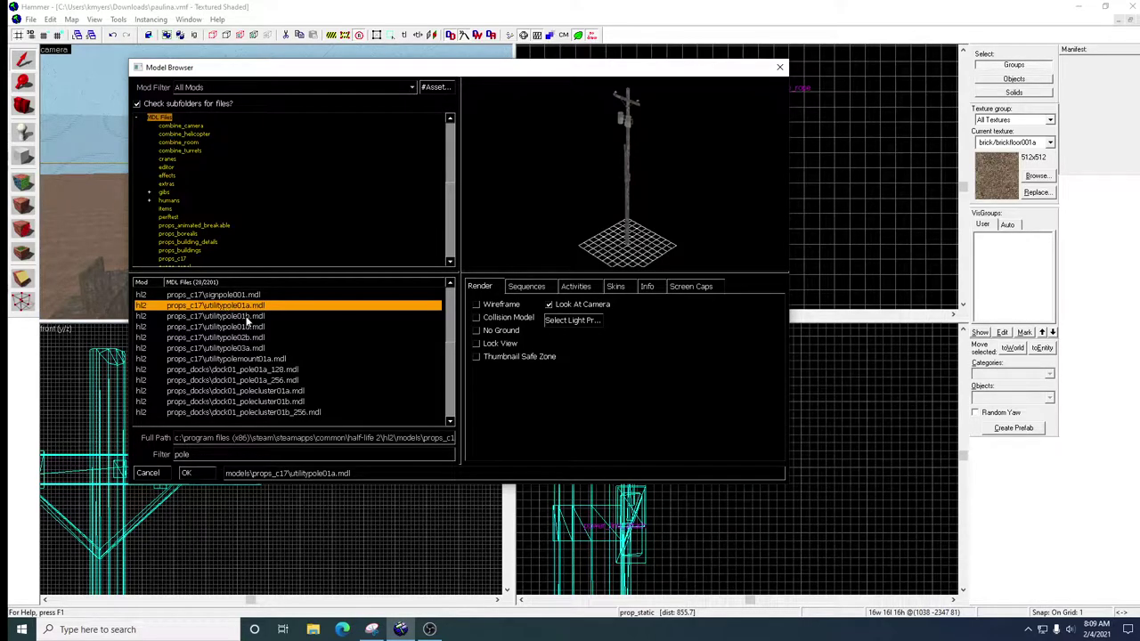
click(247, 317)
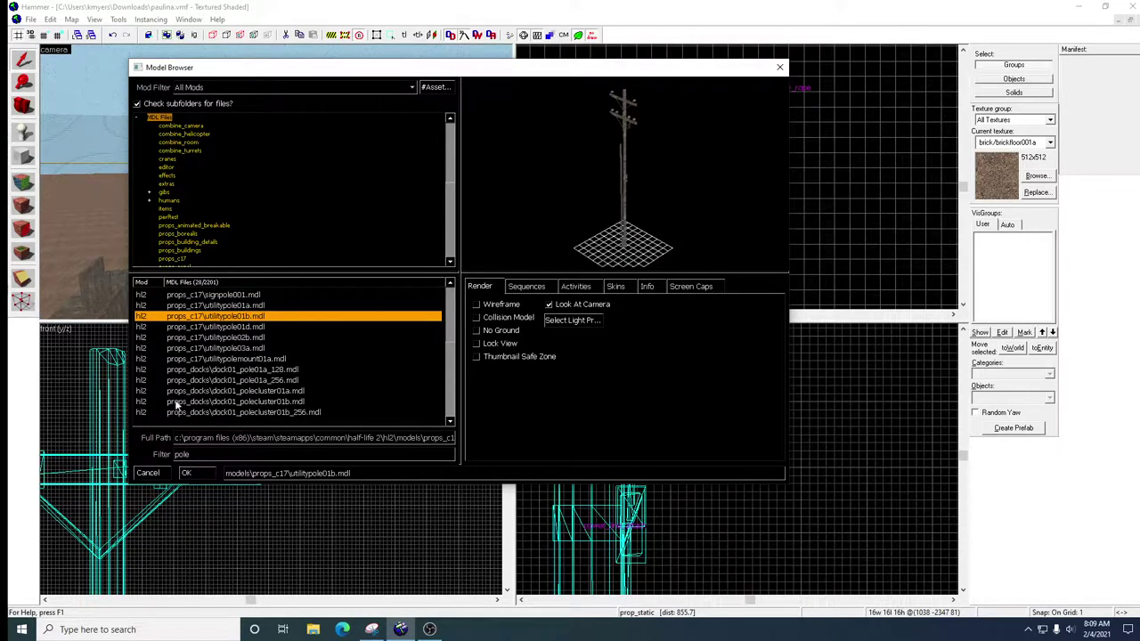
click(243, 329)
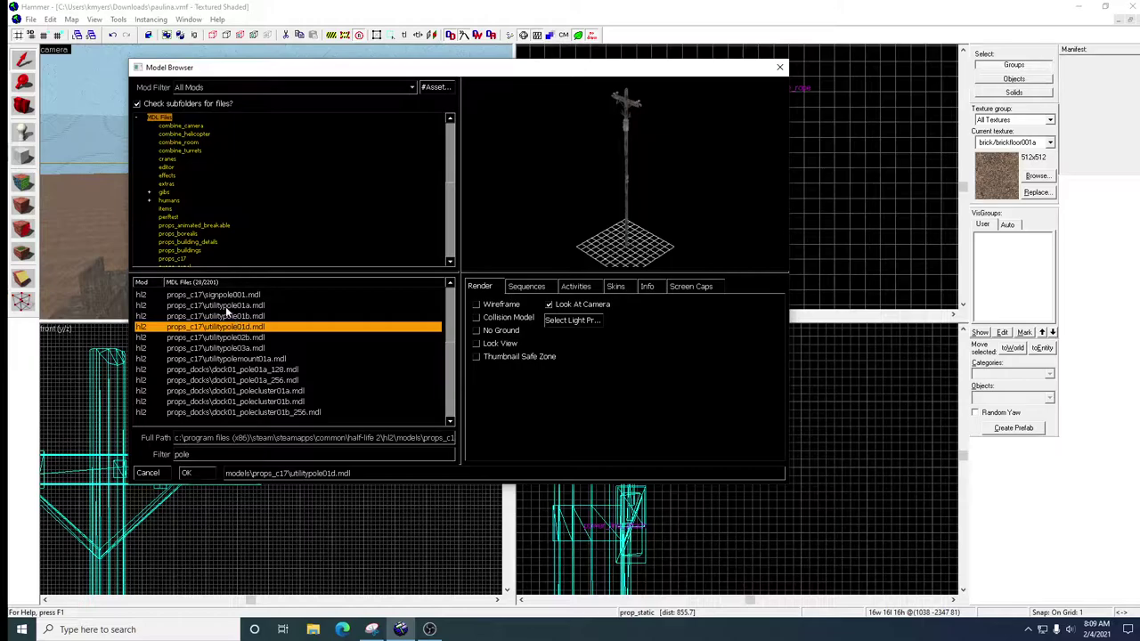
click(227, 308)
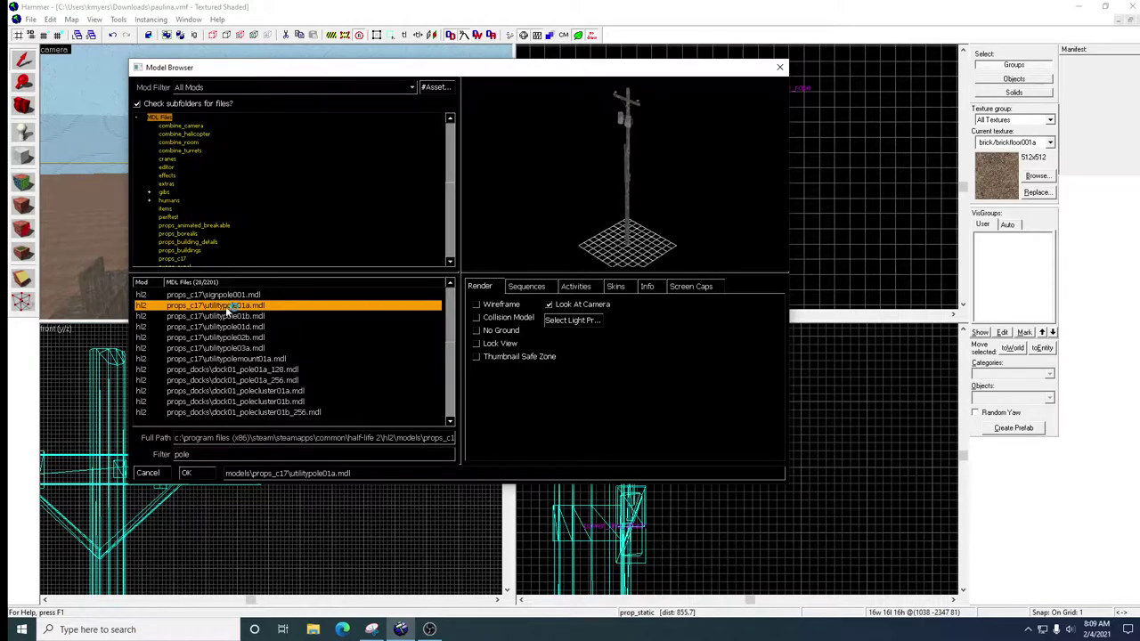
click(198, 473)
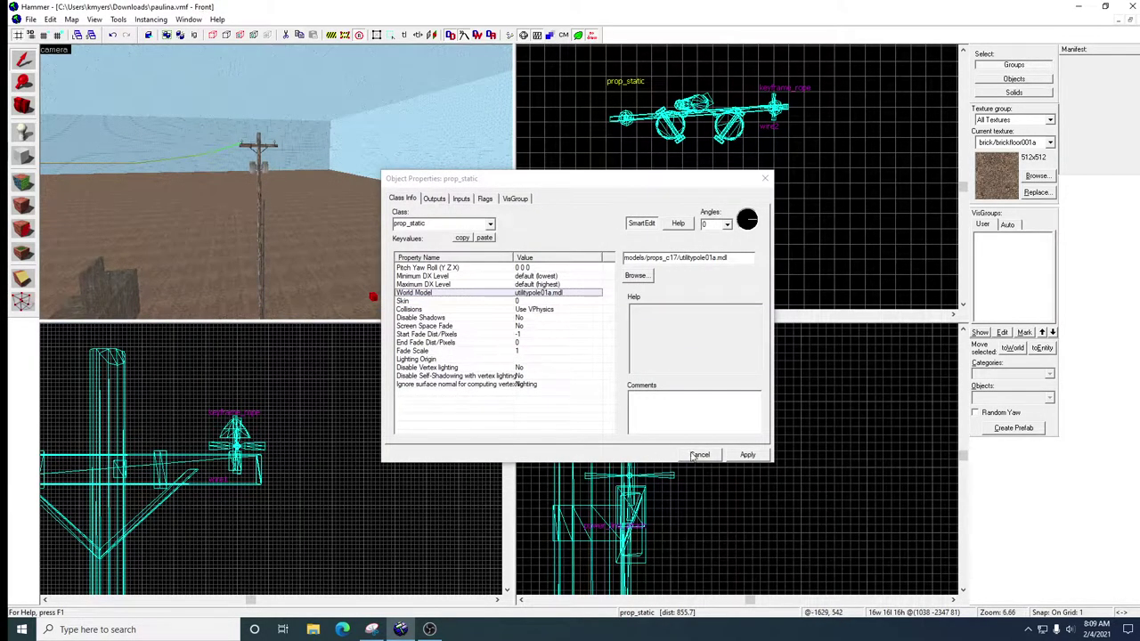
click(748, 455)
click(764, 179)
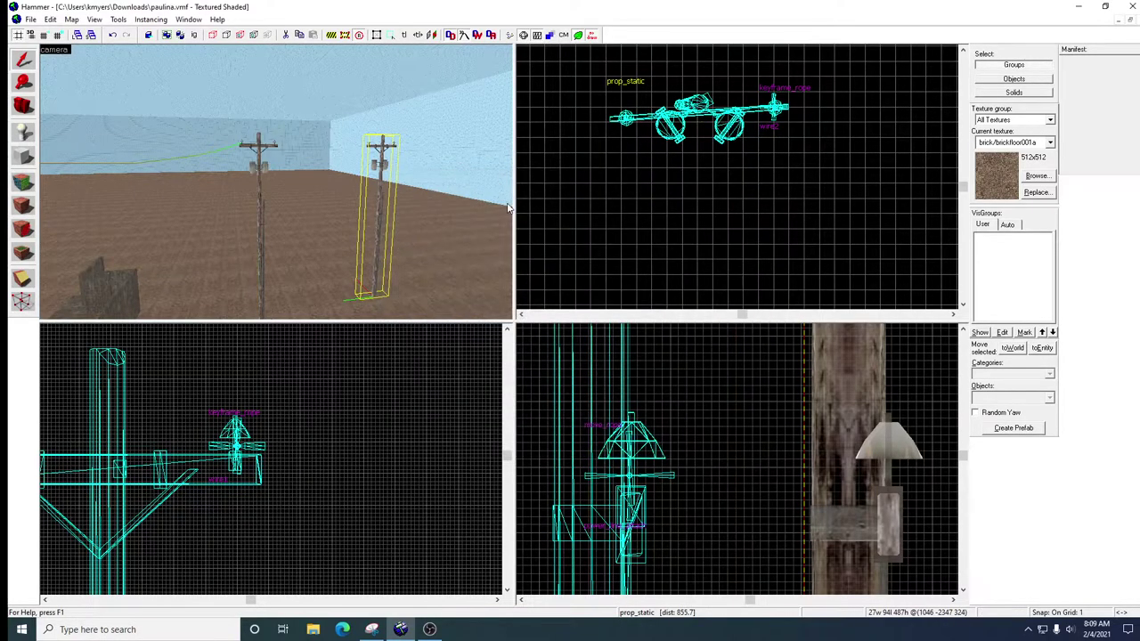
Examine the new utility pole and the ropes strung between the existing poles from several sides.
key(z)
key(w)
key(w)
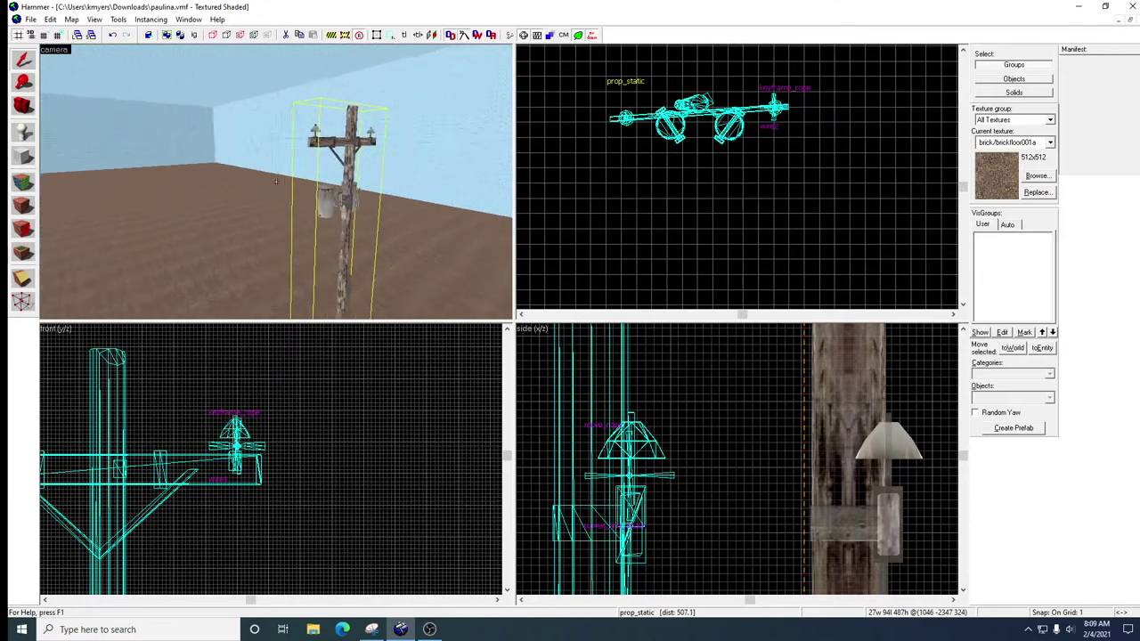
key(w)
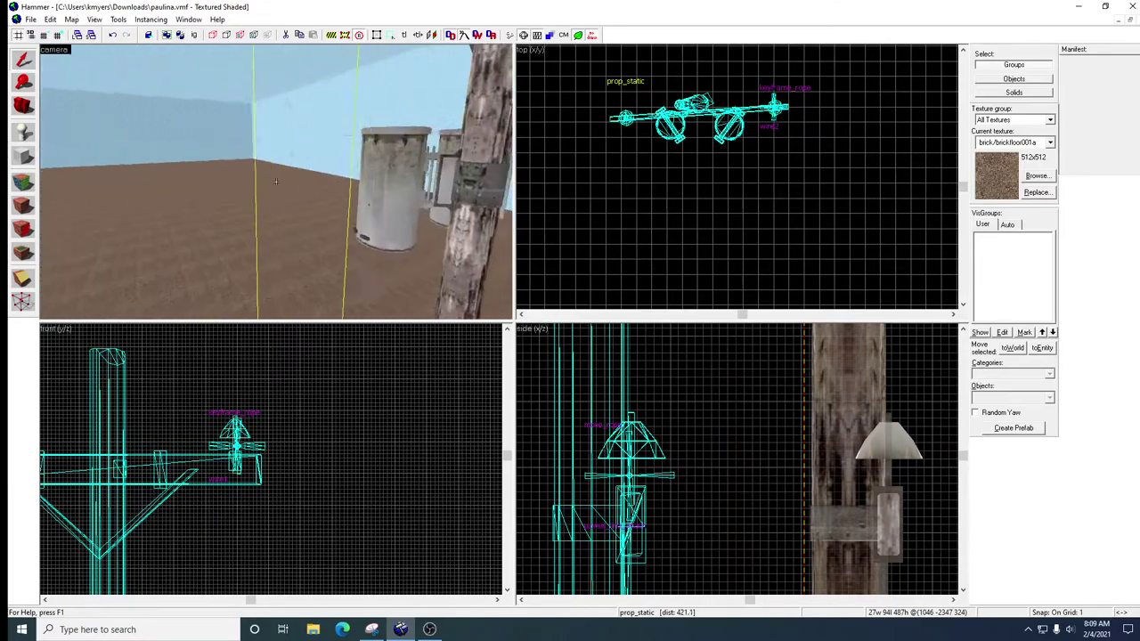
key(w)
key(s)
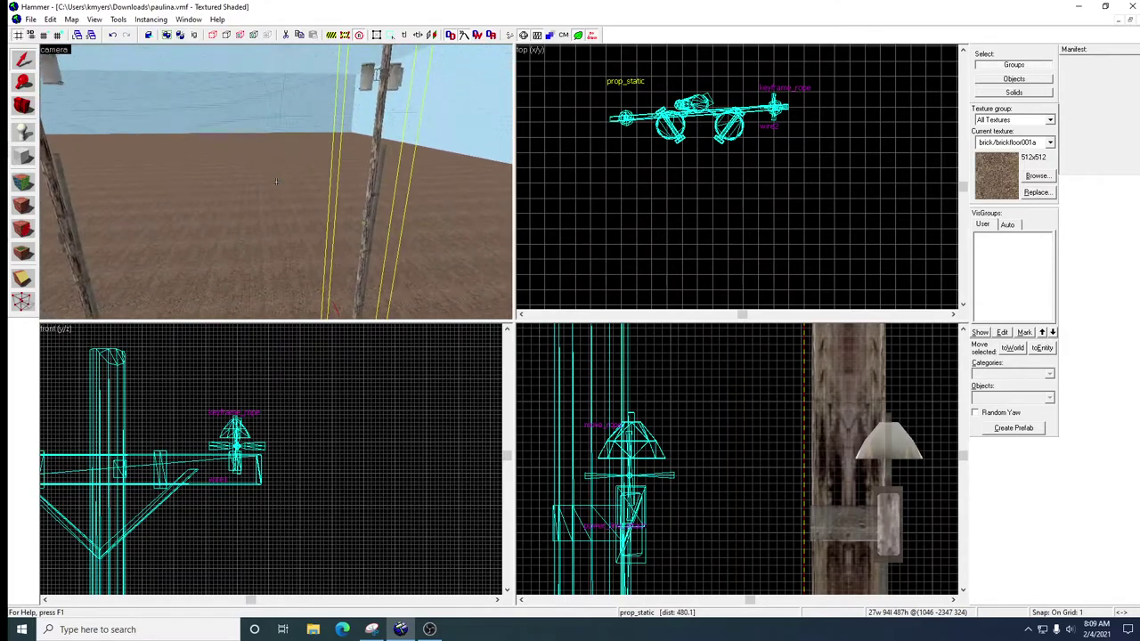
key(w)
key(w)
key(s)
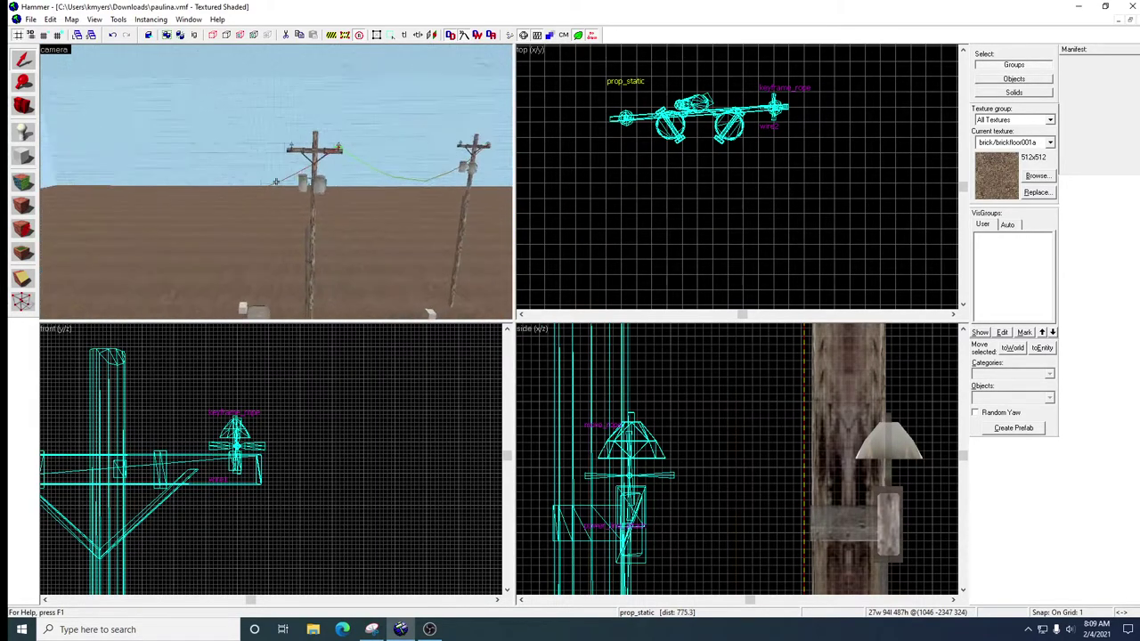
key(w)
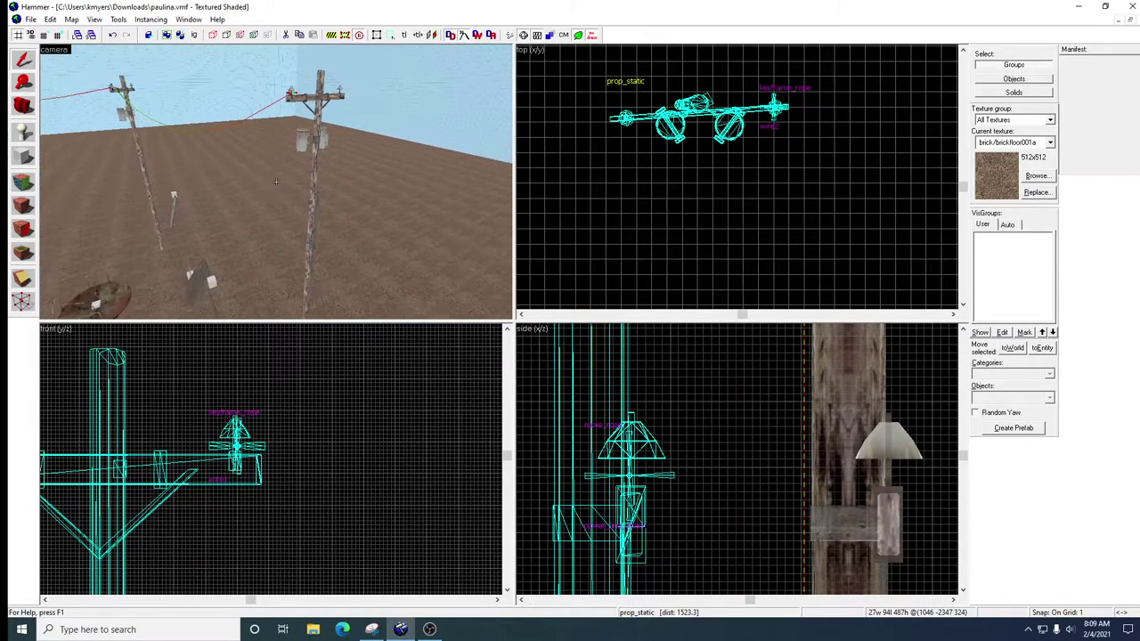
key(w)
key(s)
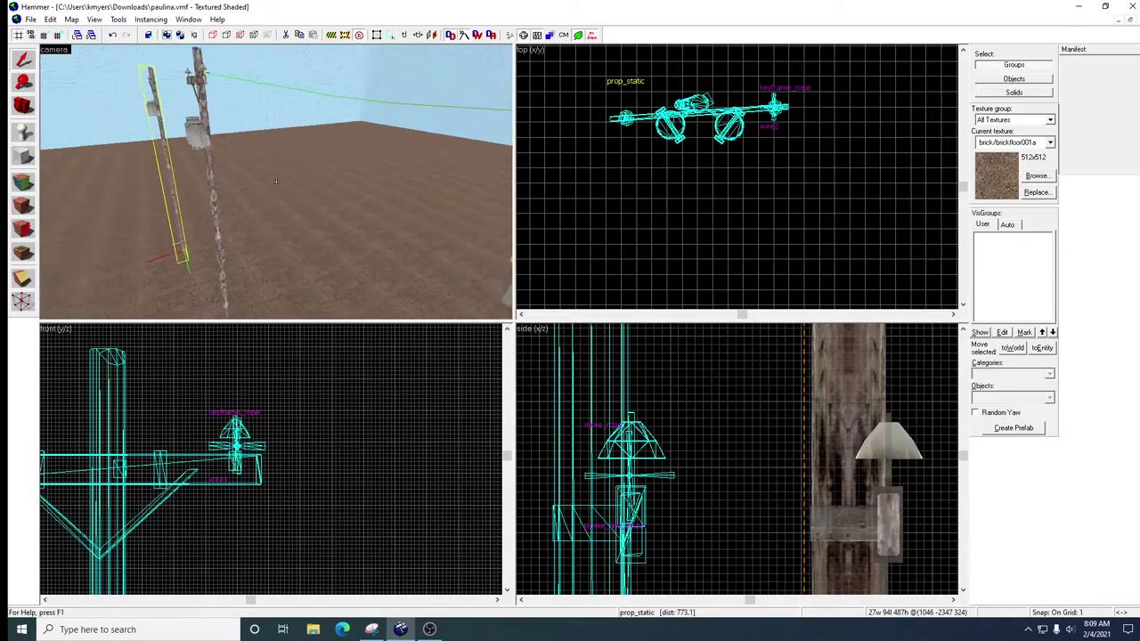
key(w)
key(s)
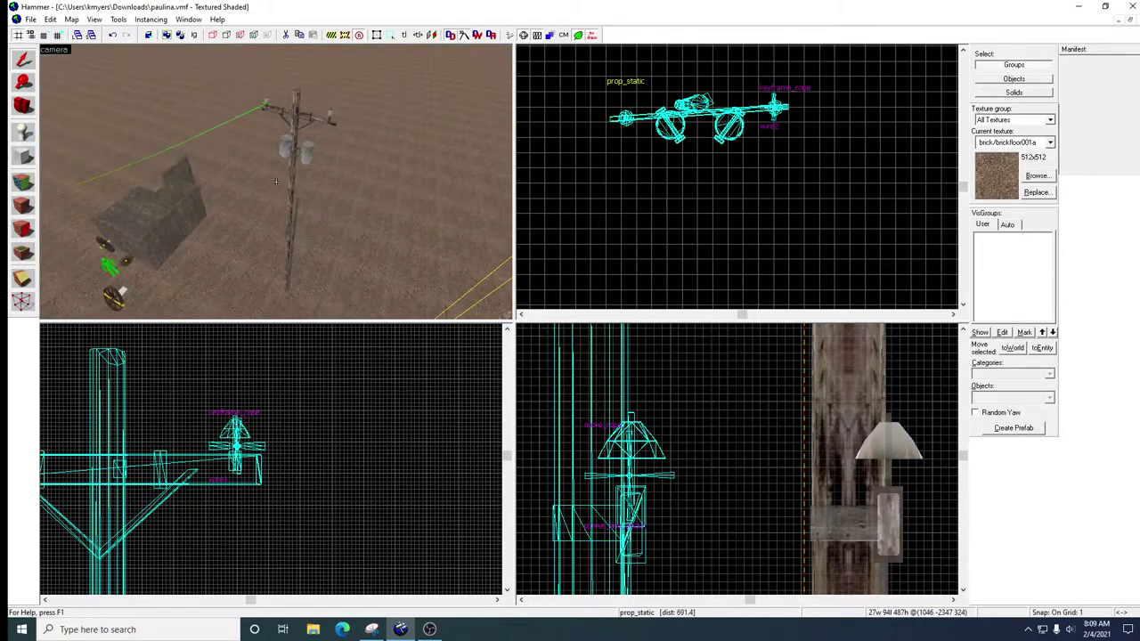
key(s)
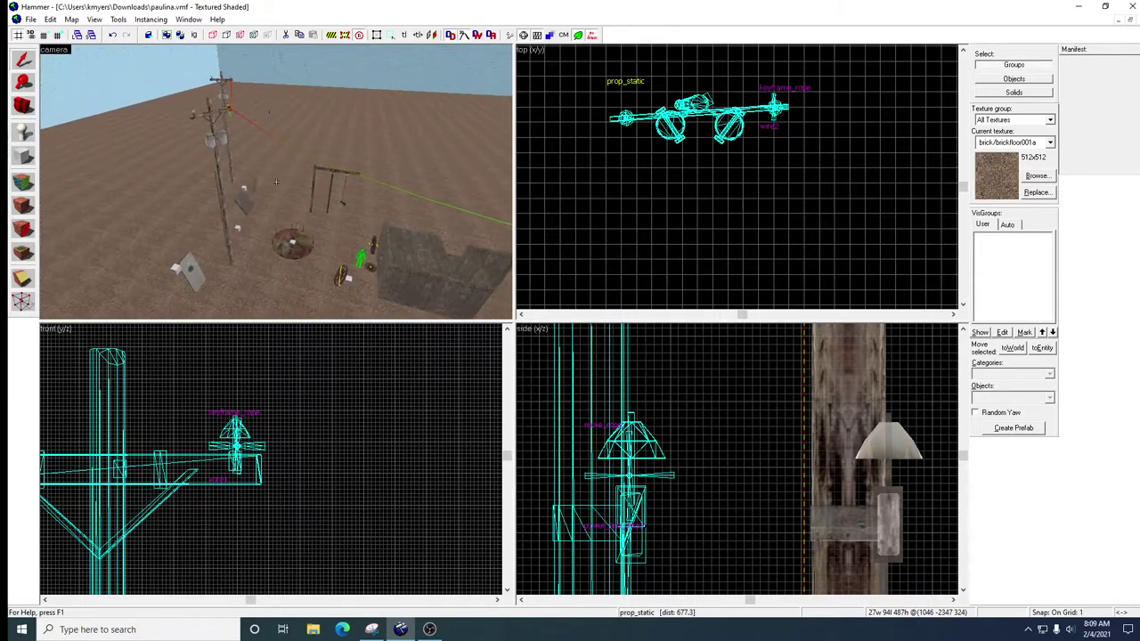
key(w)
key(w)
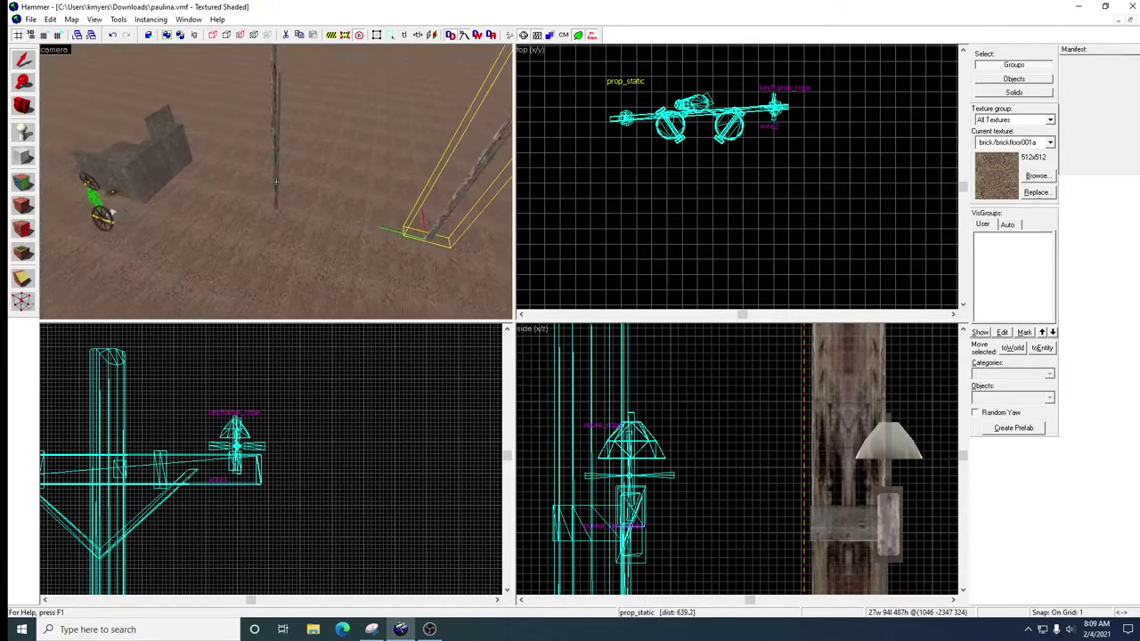
key(z)
Place a move_rope entity on the ground beside the base of the utility pole.
click(22, 132)
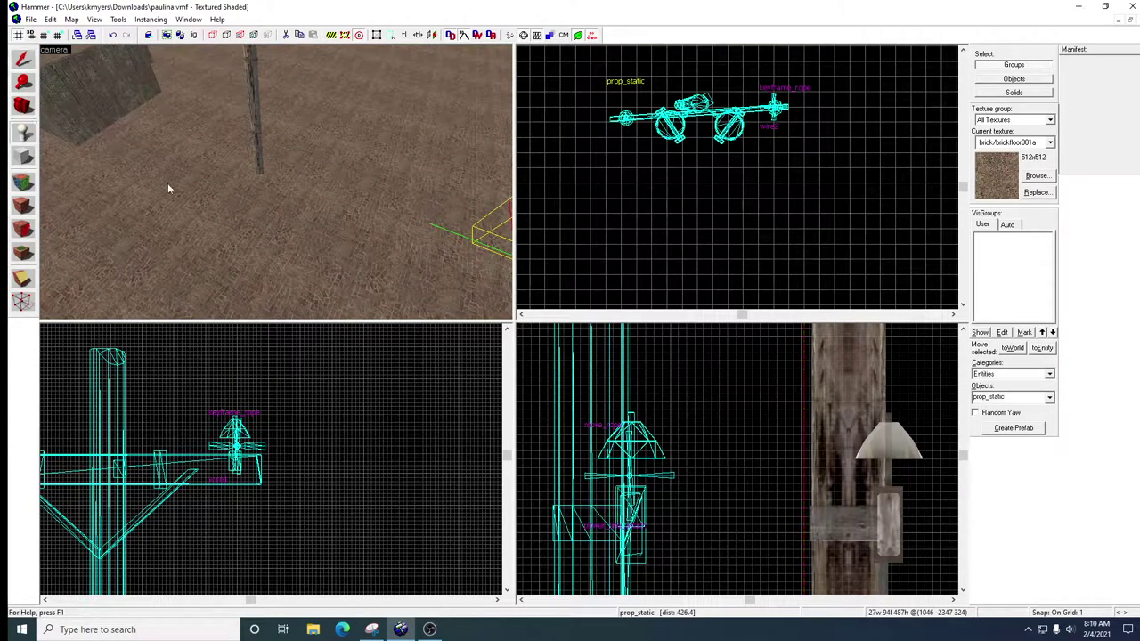
click(1008, 397)
text(move)
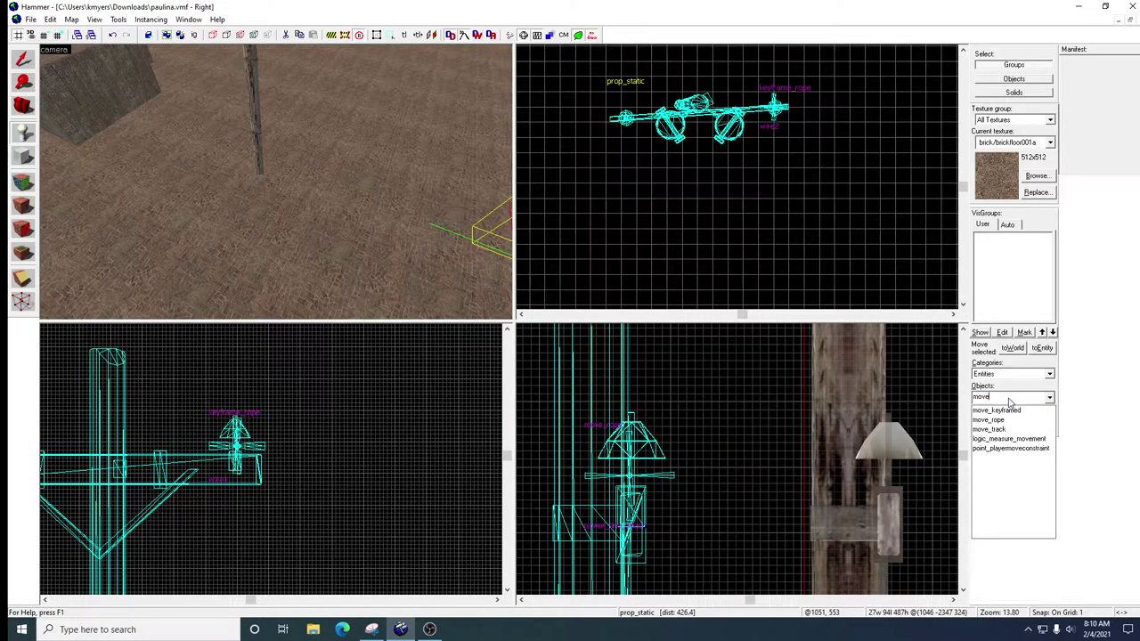
text(_rope)
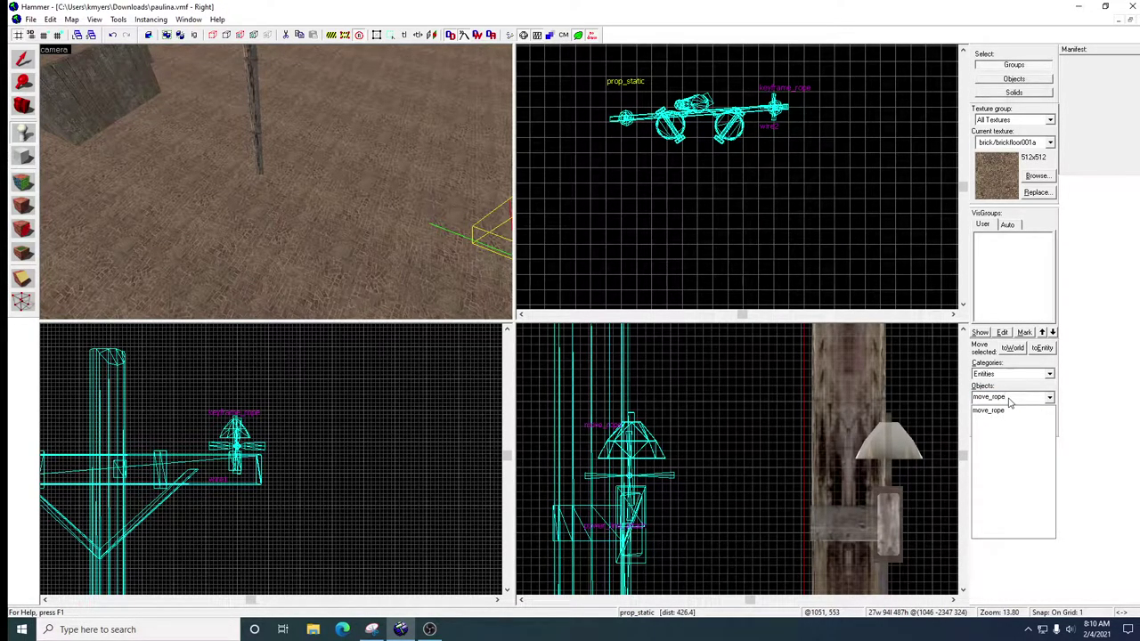
click(1001, 411)
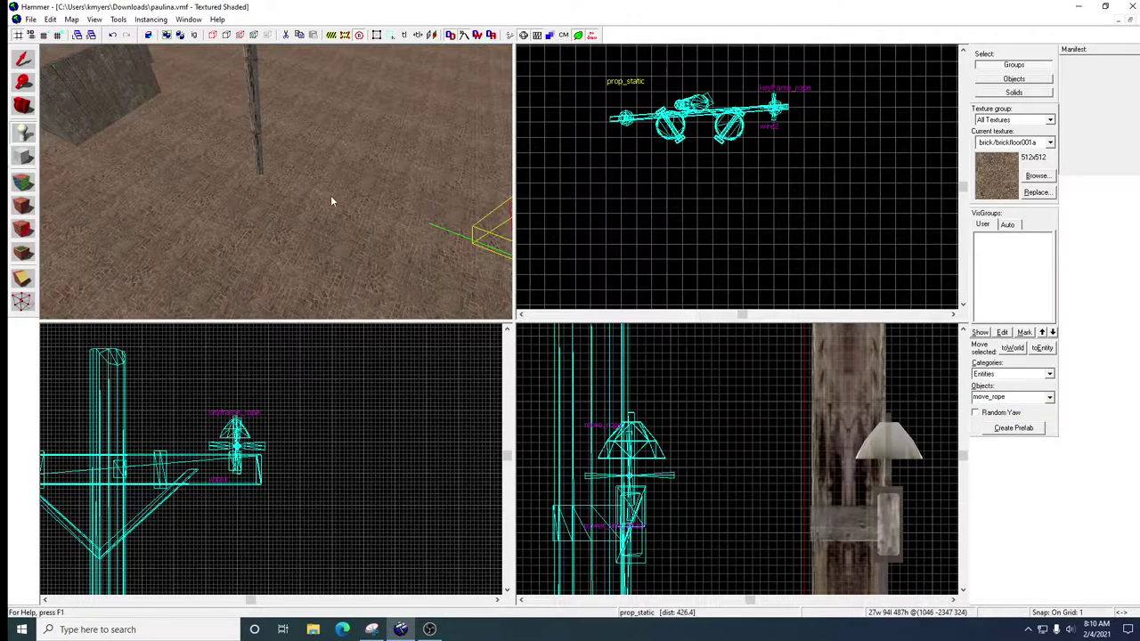
click(278, 179)
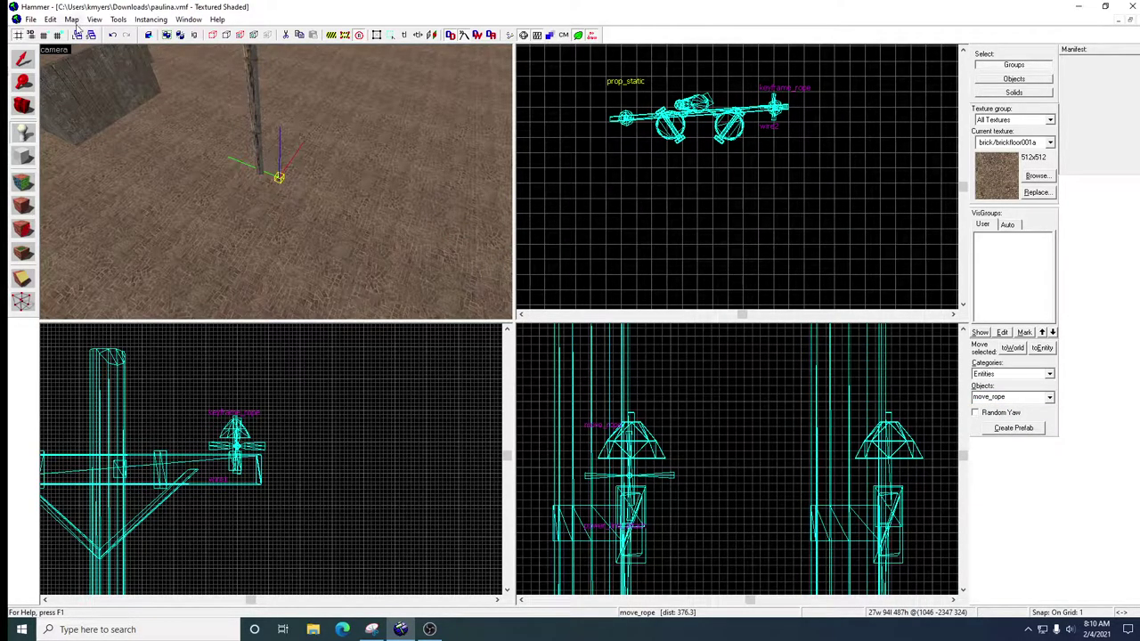
Align the move_rope in plan with the crossarm insulator opposite the one holding the existing rope.
click(23, 58)
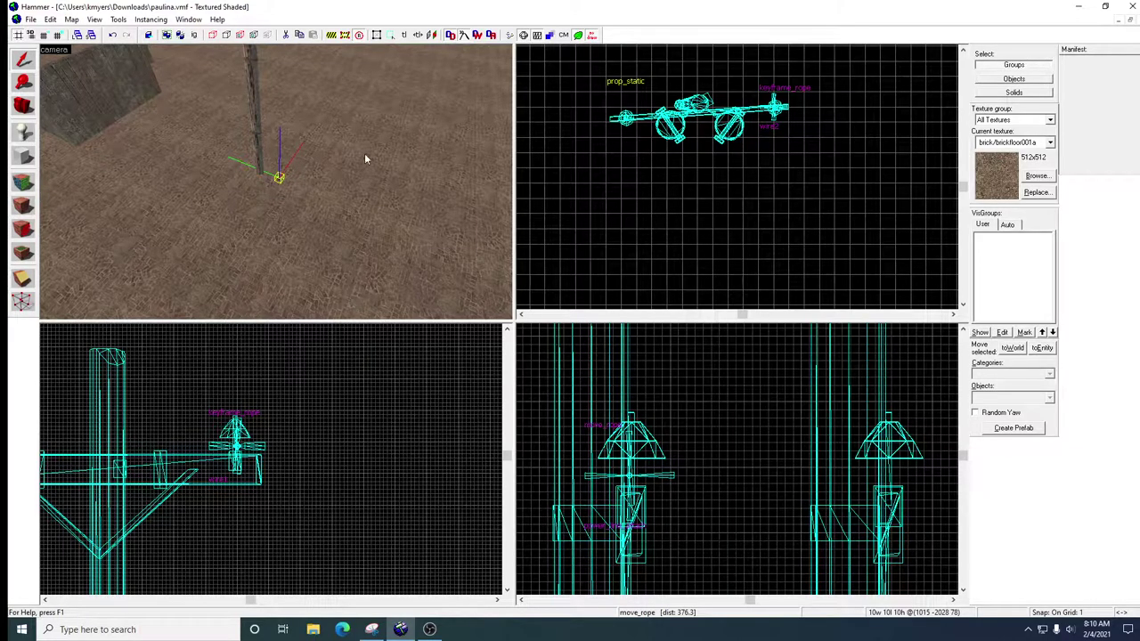
key(ctrl+e)
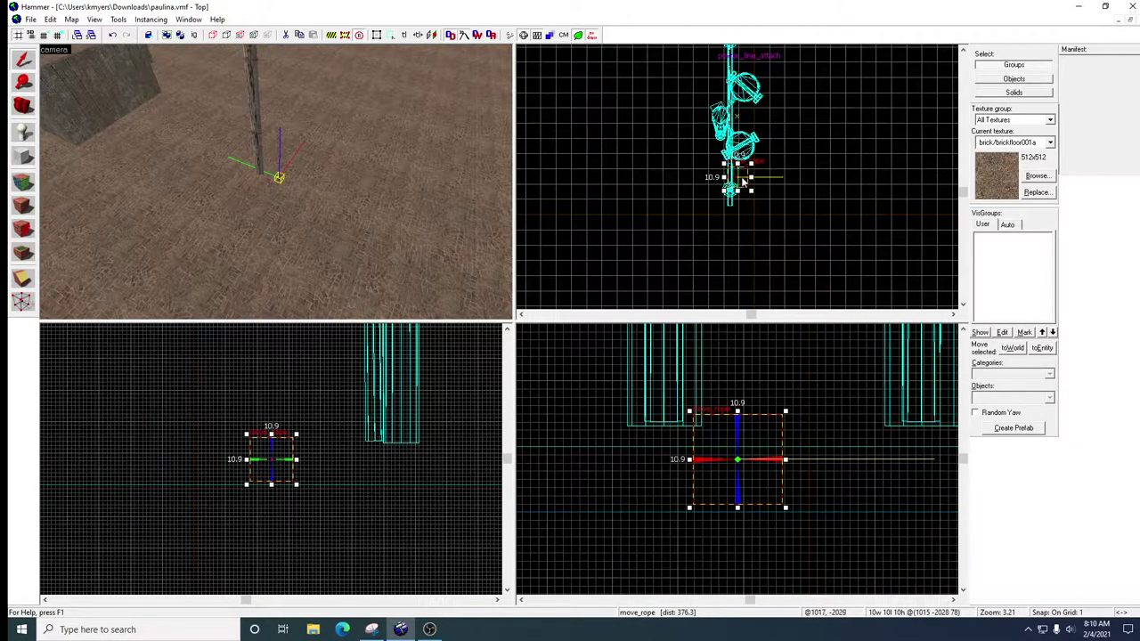
drag(744, 177, 736, 104)
key(z)
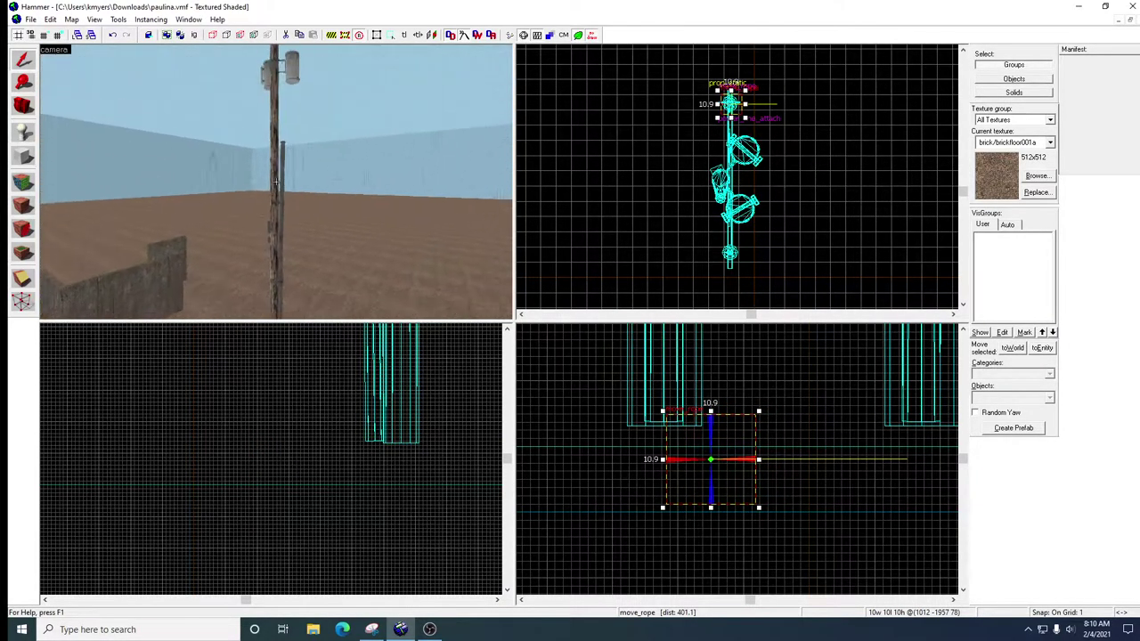
key(z)
drag(728, 114, 724, 258)
Raise the move_rope to the insulator on the crossarm, at a height of about 542, and check its position up close.
scroll(700, 448, down, 5)
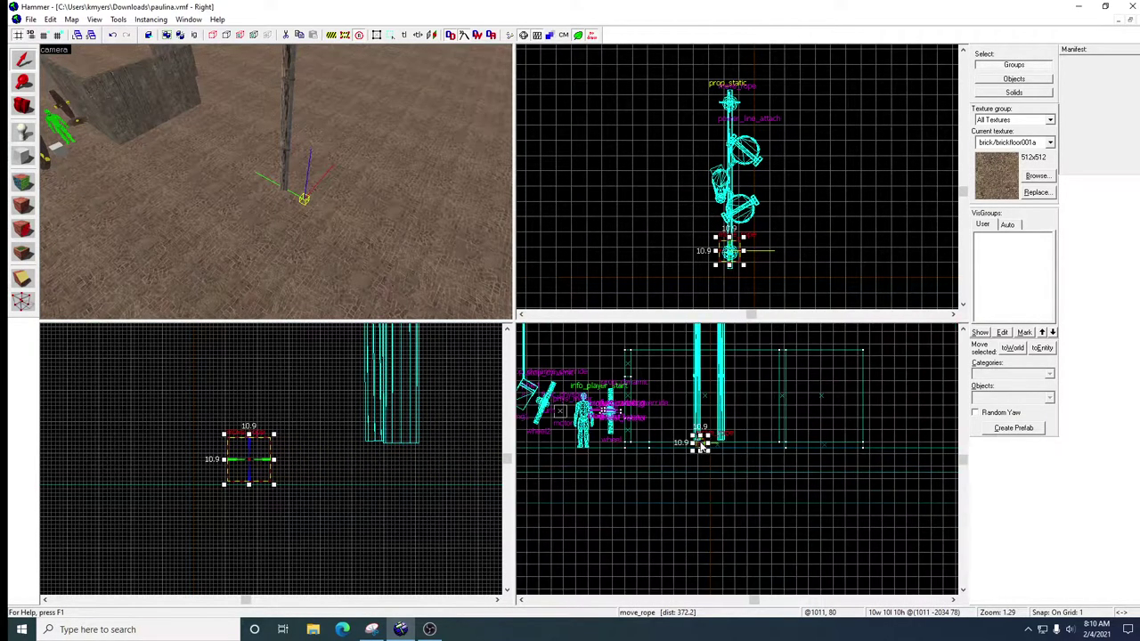
drag(703, 445, 703, 398)
click(702, 399)
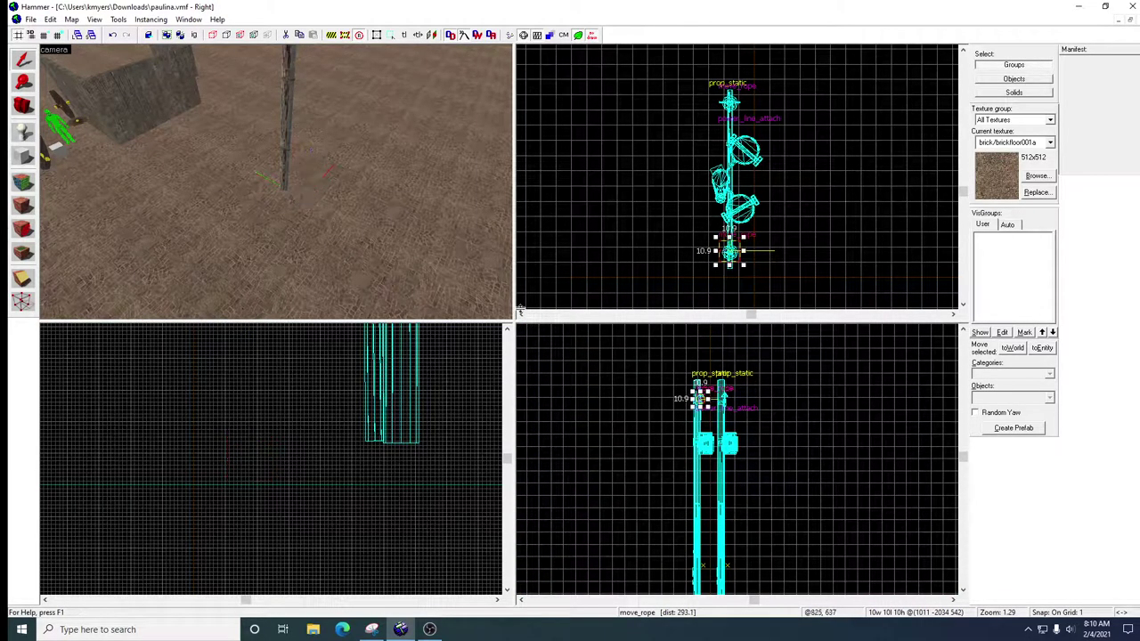
key(z)
key(w)
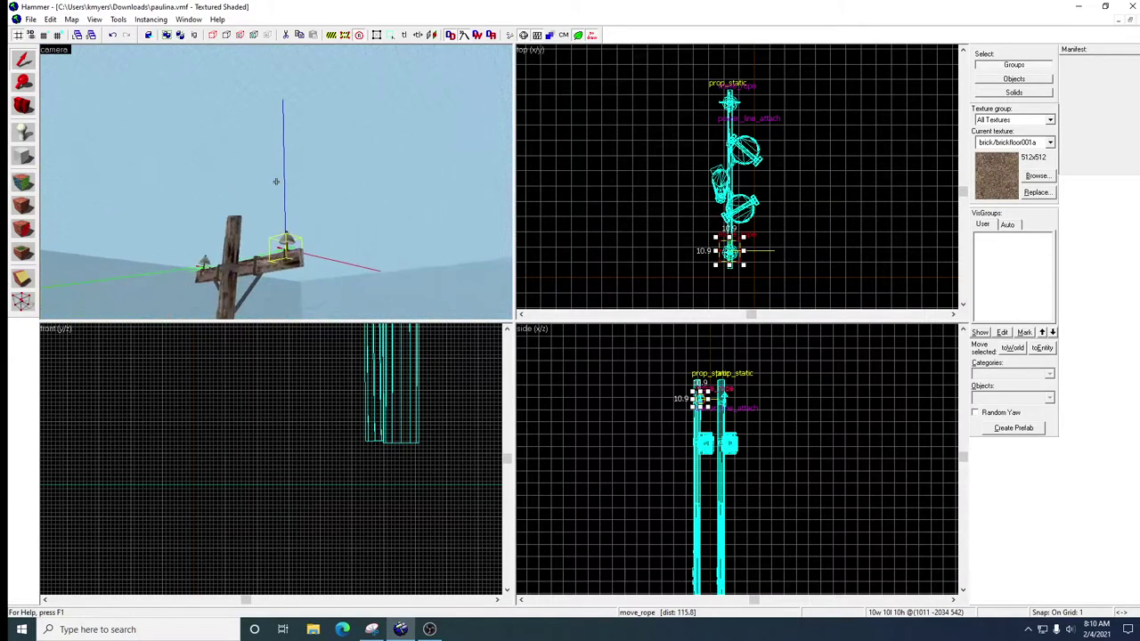
key(w)
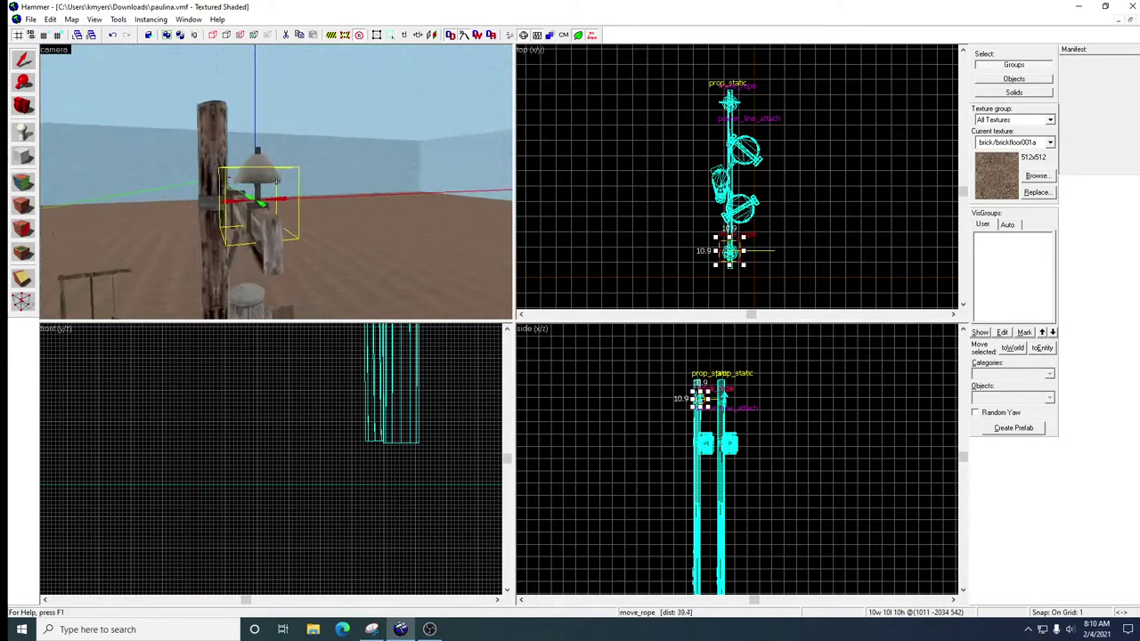
key(w)
key(a)
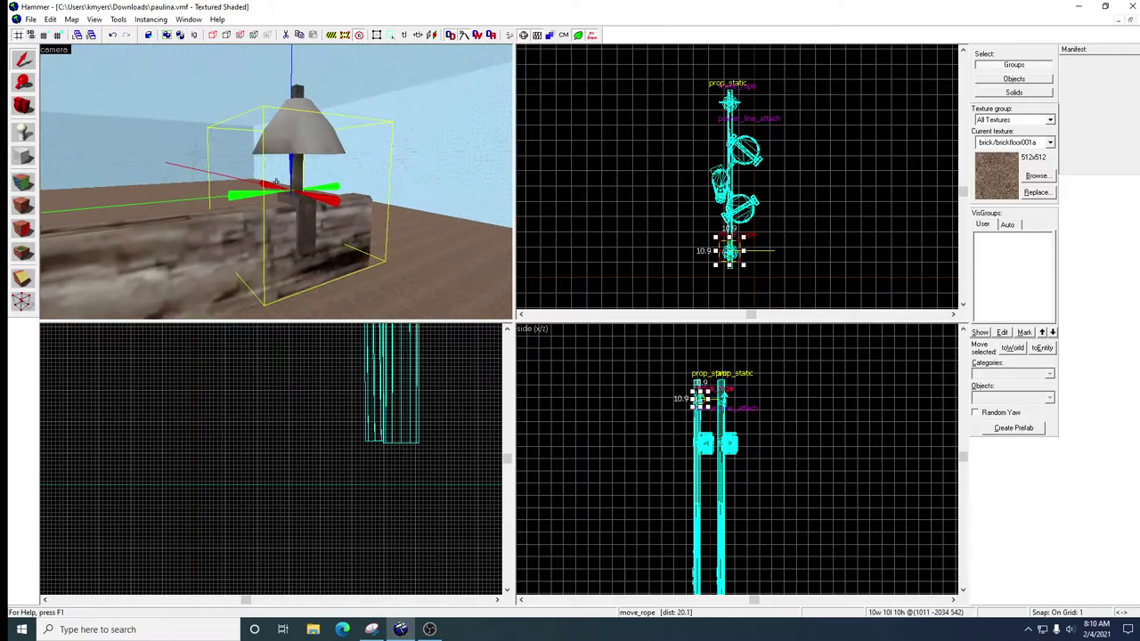
key(z)
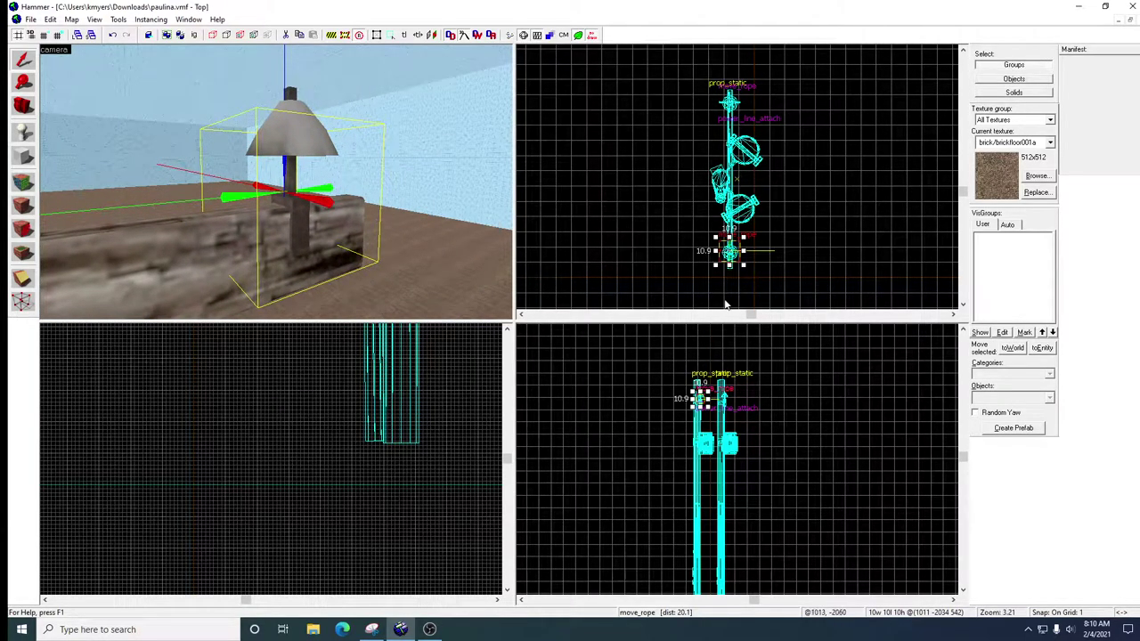
Name the move_rope wire2_attach and apply the property.
key(alt+Return)
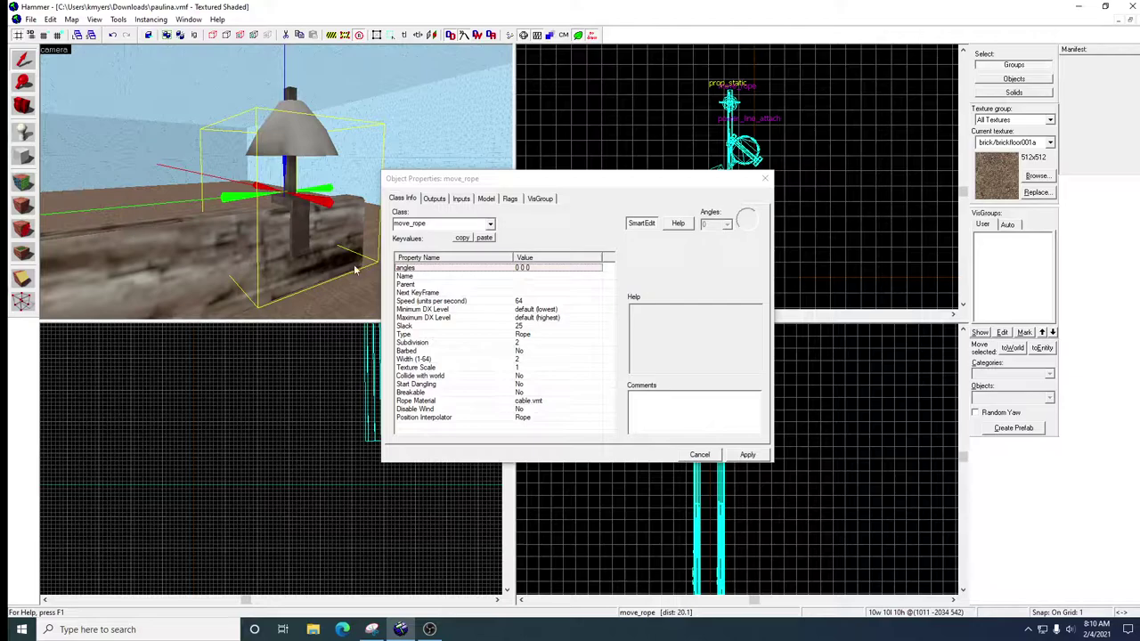
click(436, 277)
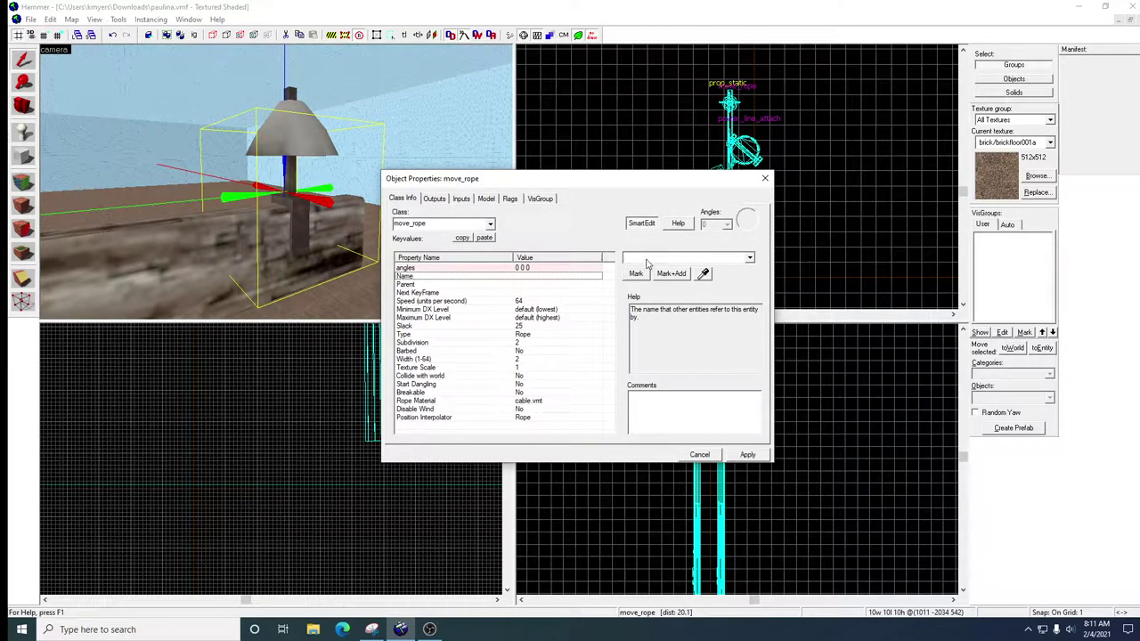
text(wire2)
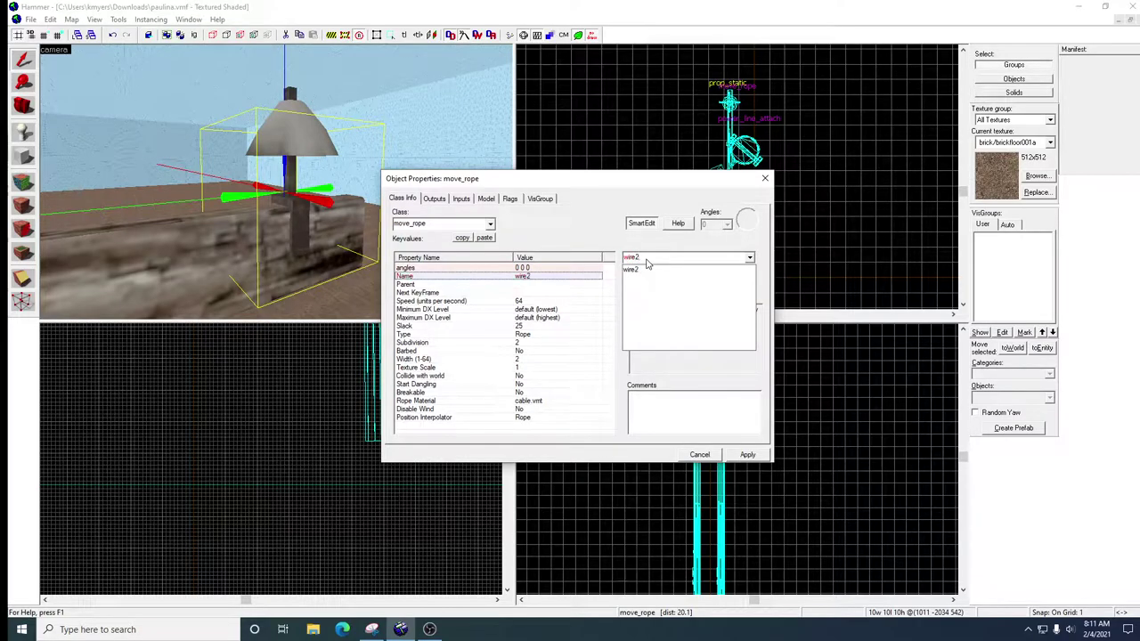
text(_attach)
click(648, 267)
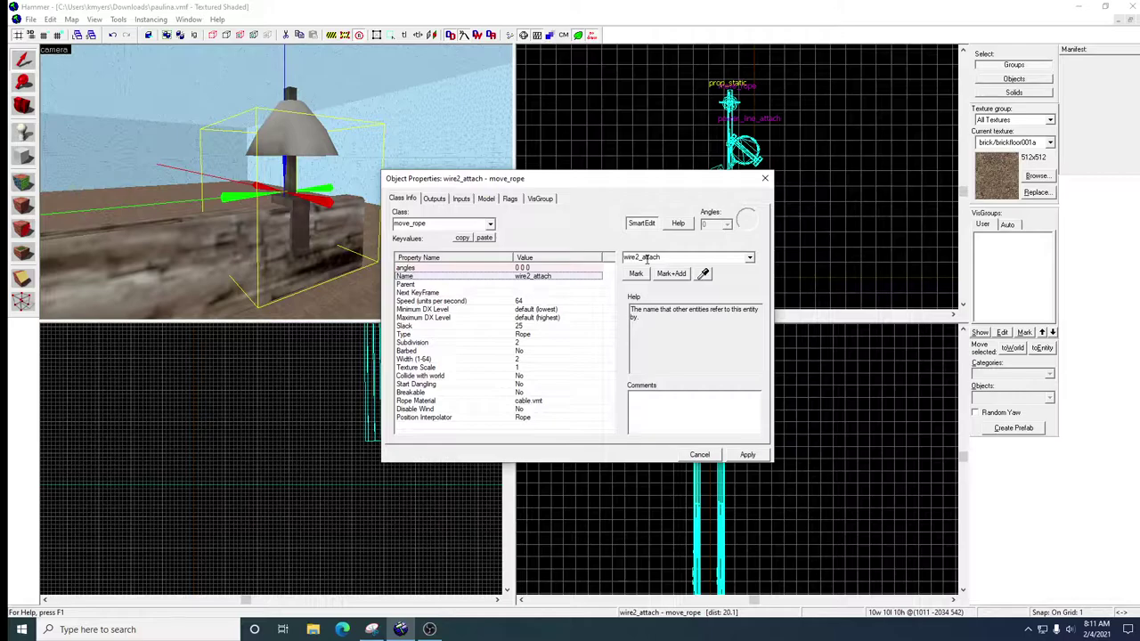
click(746, 455)
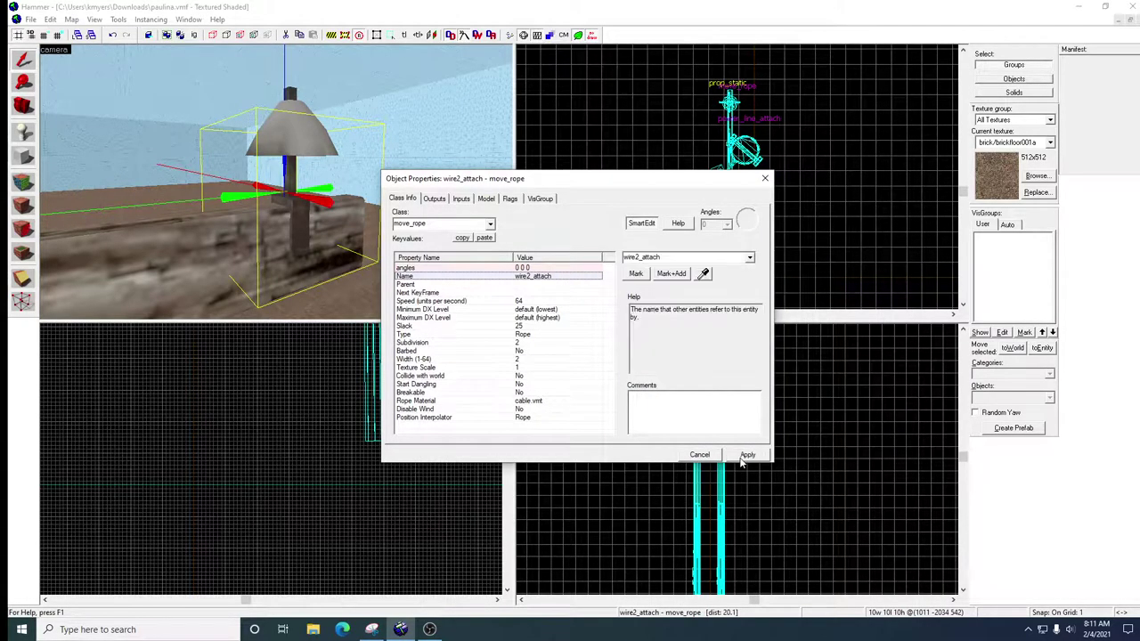
click(764, 178)
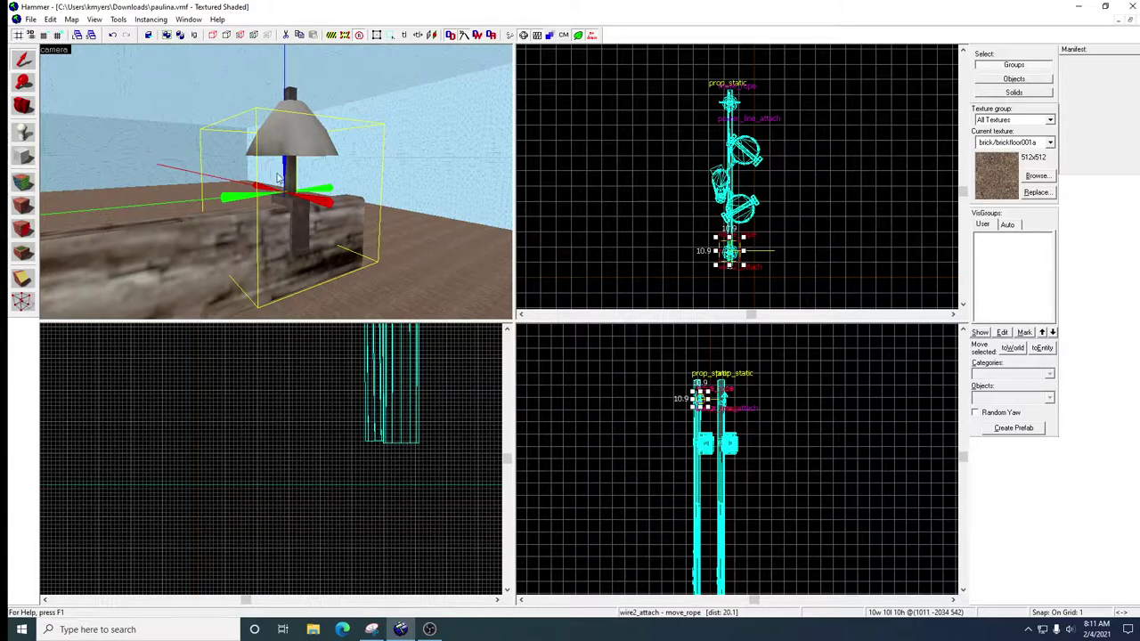
Place a keyframe_rope entity on the ground at the base of the existing utility pole near the carousel.
key(z)
key(s)
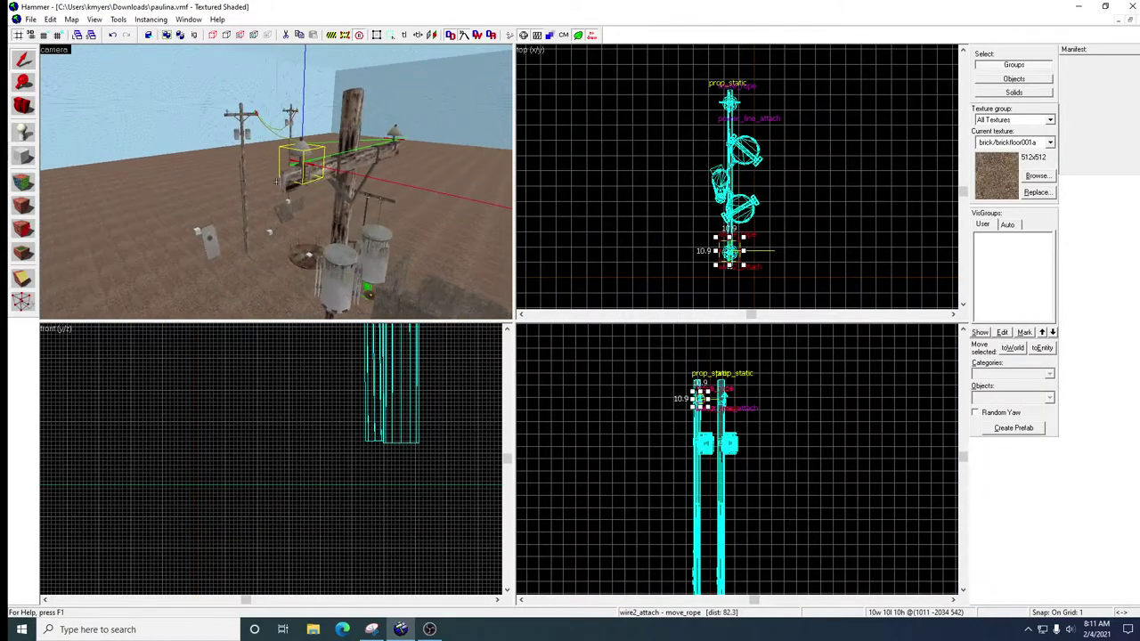
key(a)
key(w)
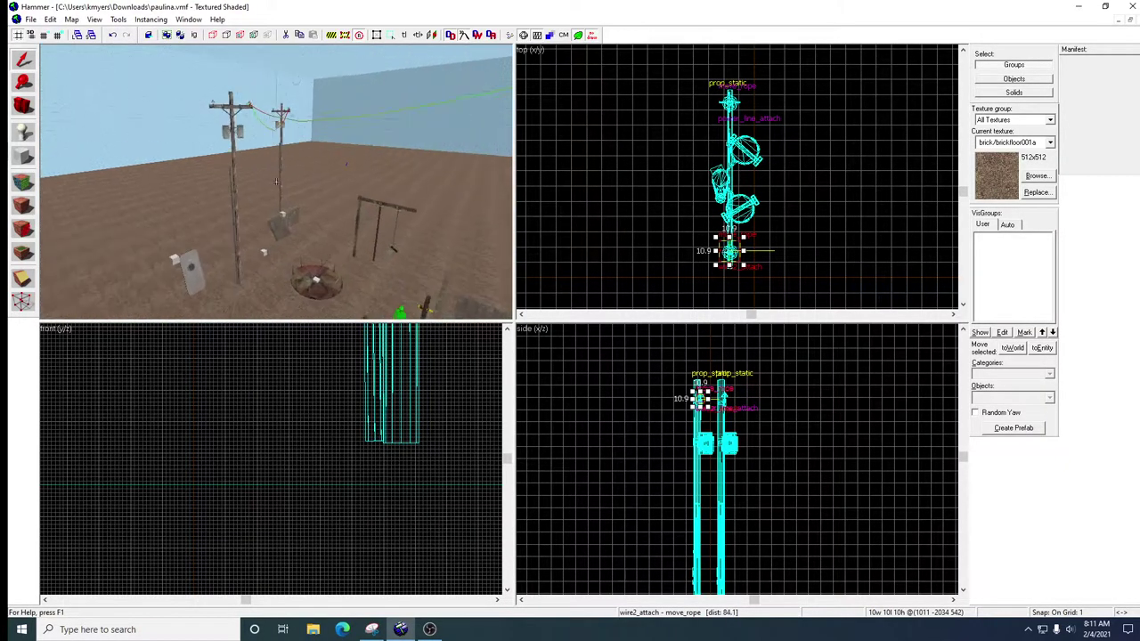
key(w)
key(a)
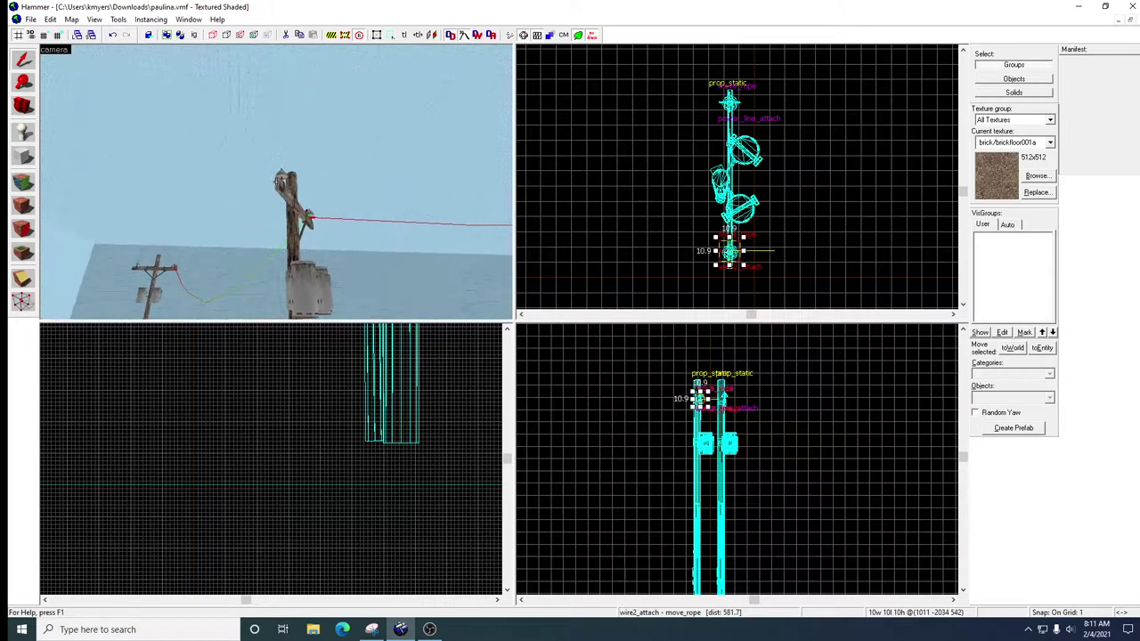
key(w)
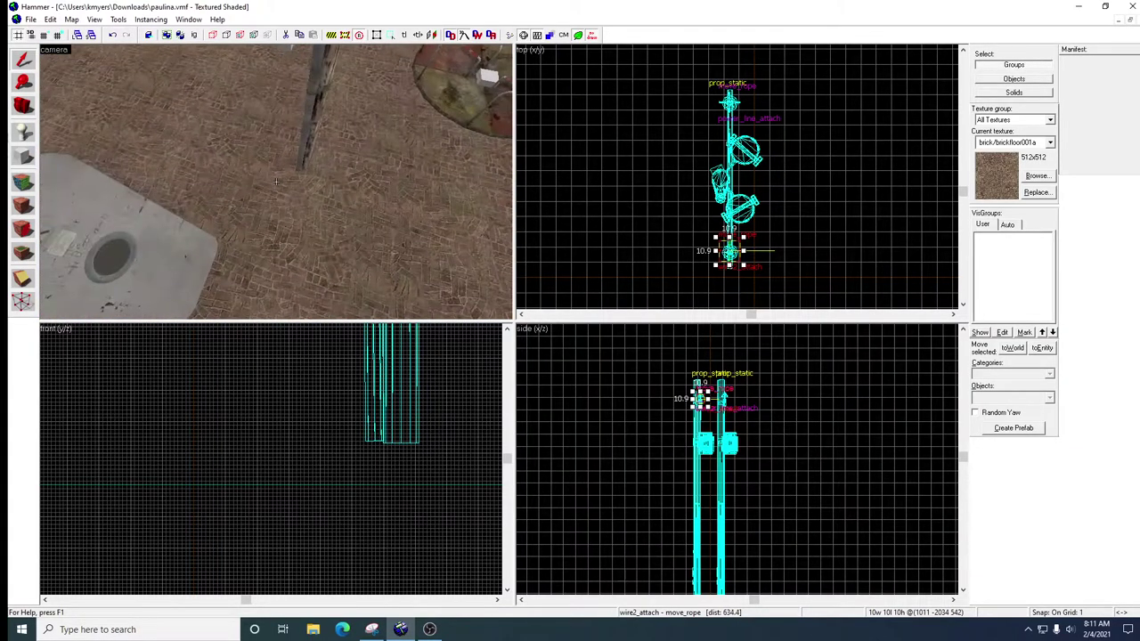
click(23, 132)
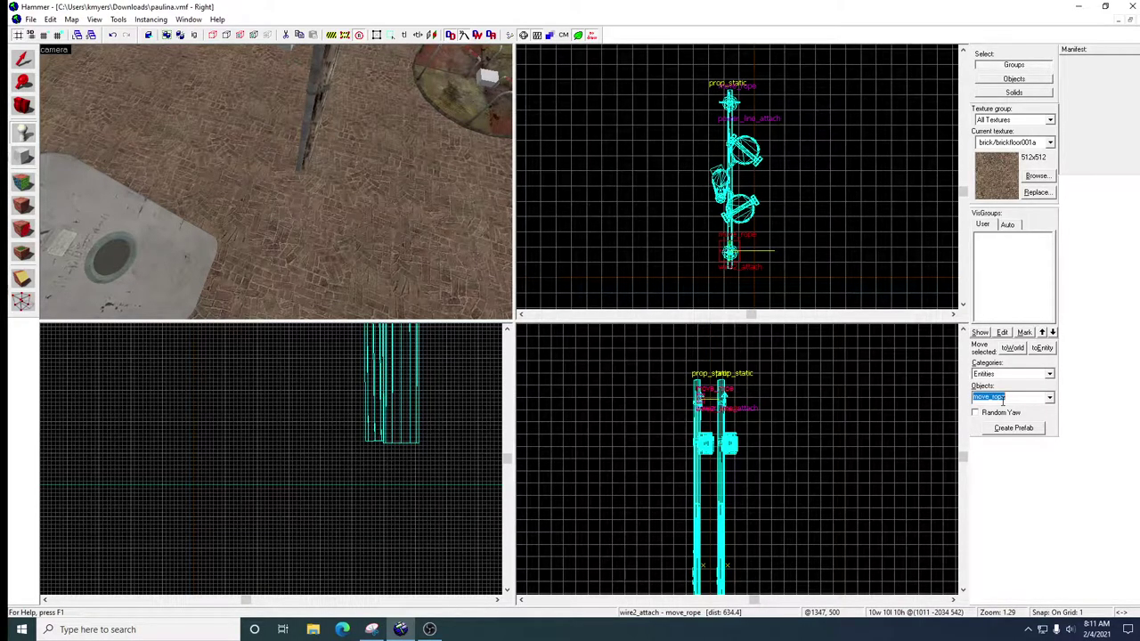
text(keyframe)
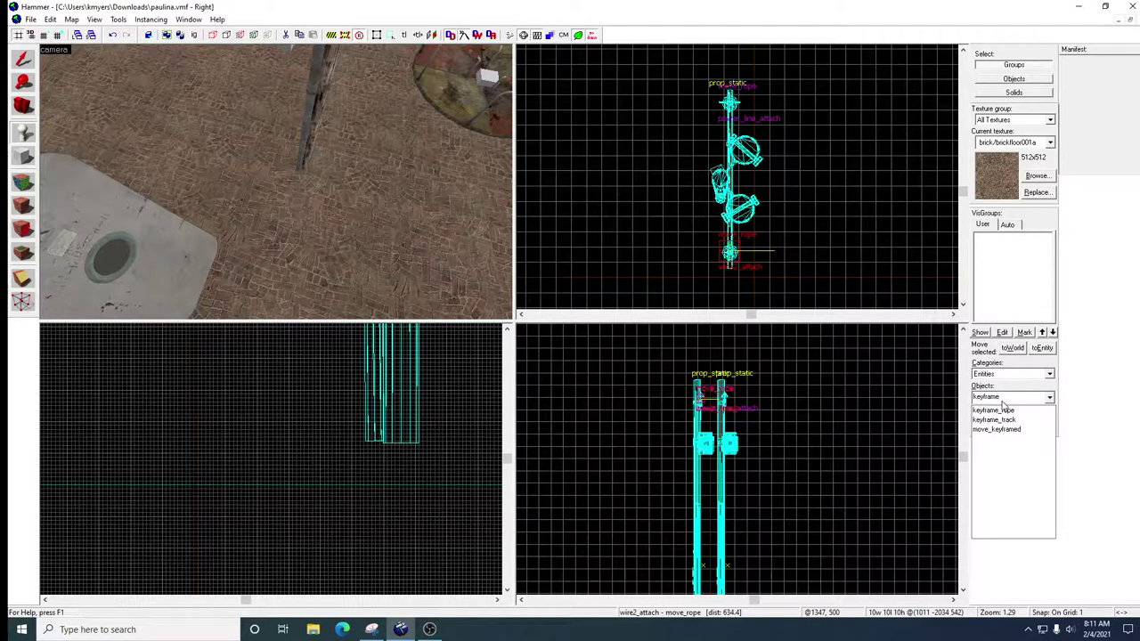
text(_rope)
click(1001, 410)
click(285, 196)
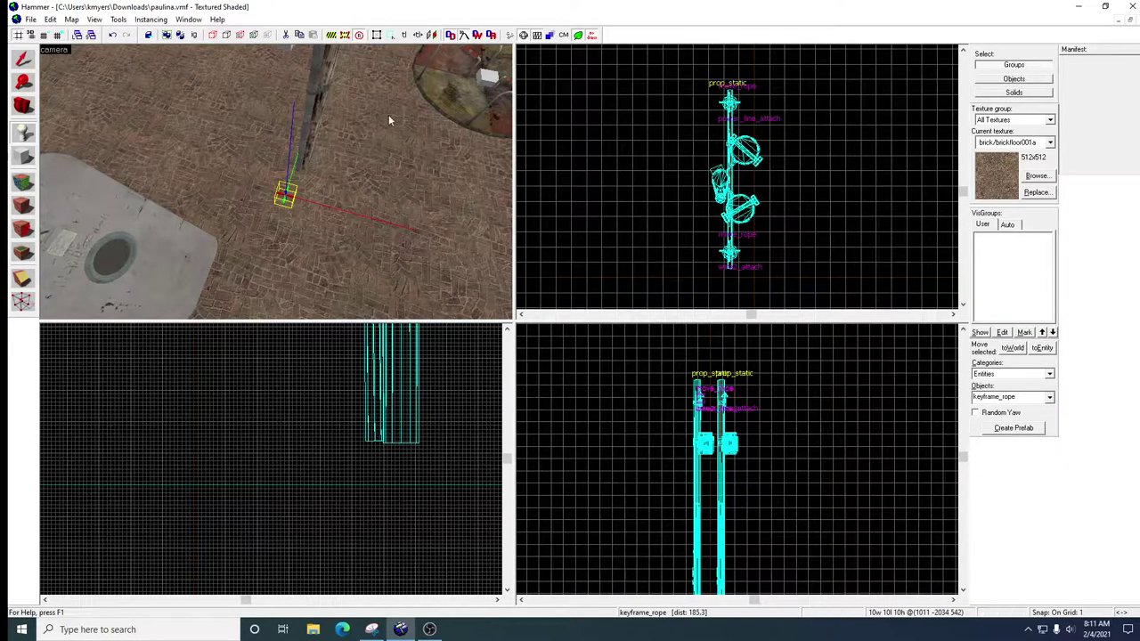
key(ctrl+e)
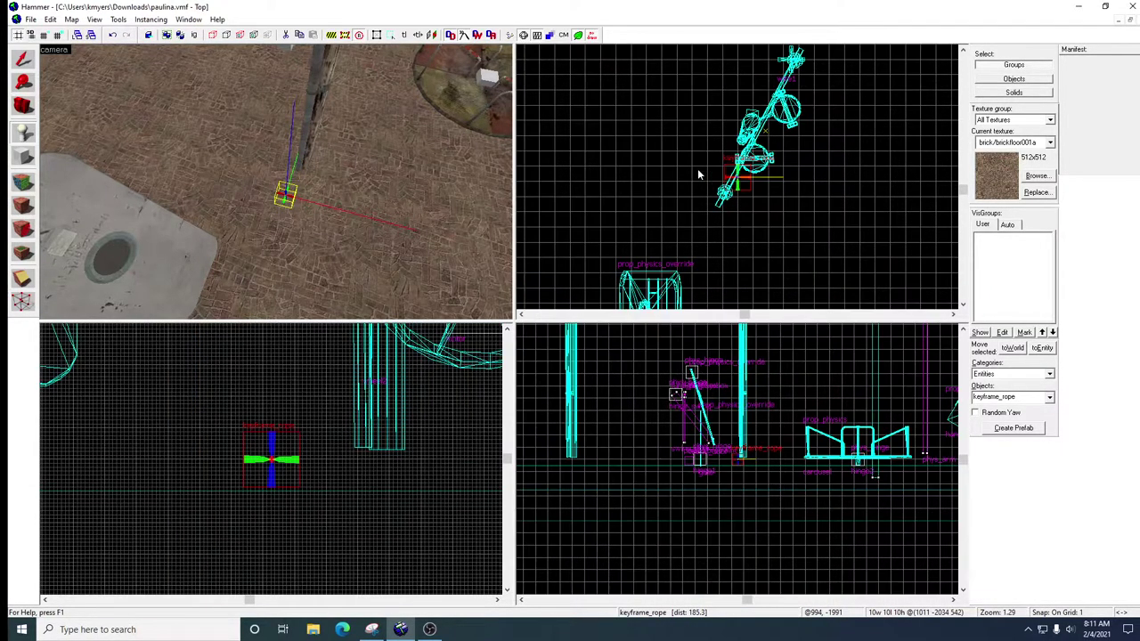
click(23, 58)
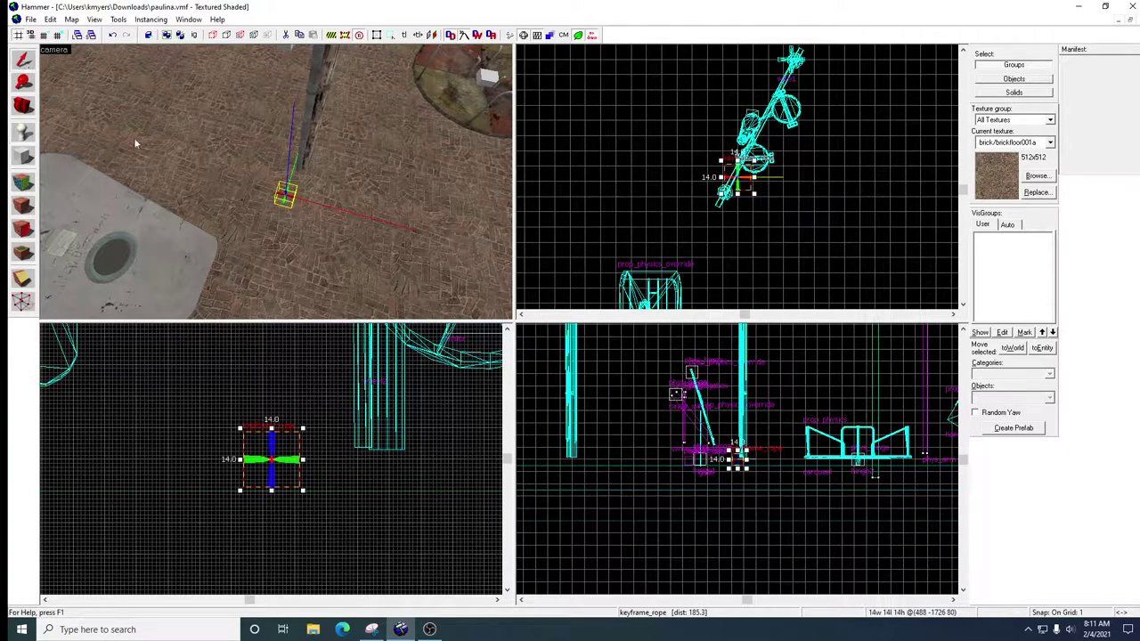
drag(746, 181, 734, 194)
mouse_move(249, 459)
mouse_down()
mouse_move(247, 272)
mouse_move(246, 454)
mouse_up()
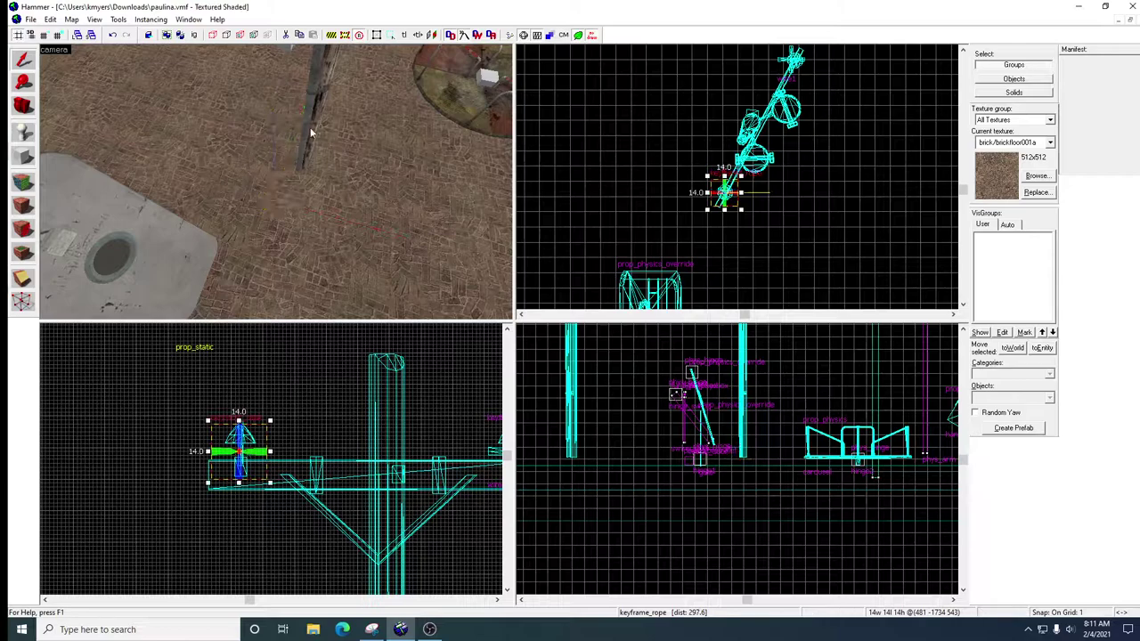
Examine the keyframe_rope's fit on the insulator and the poles and wires around it from several sides.
key(z)
key(w)
key(w)
key(w)
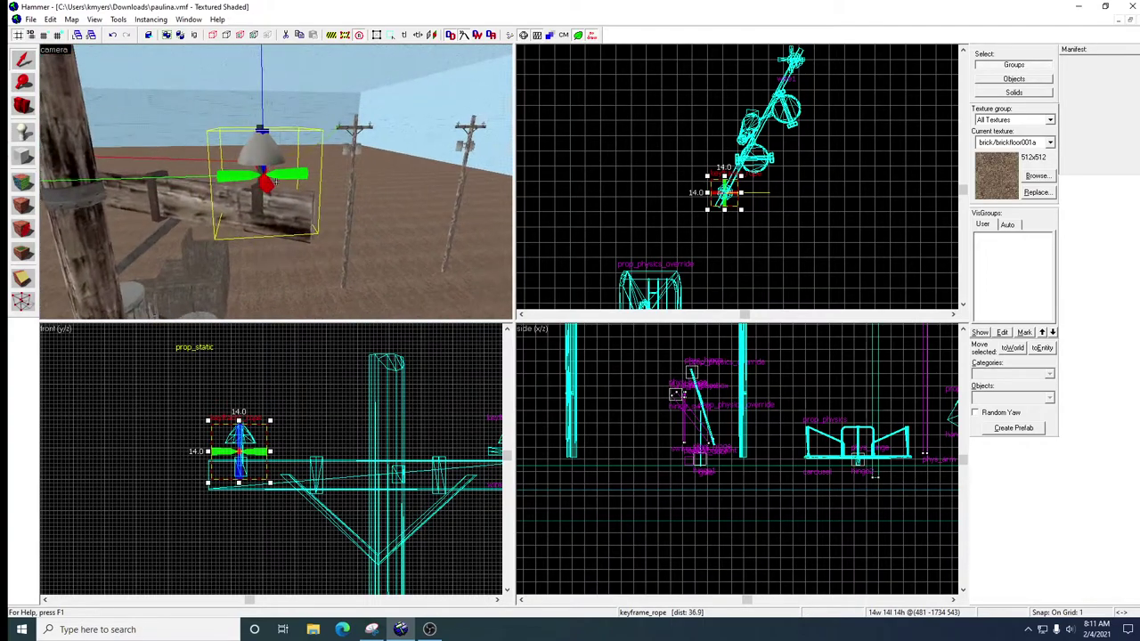
key(w)
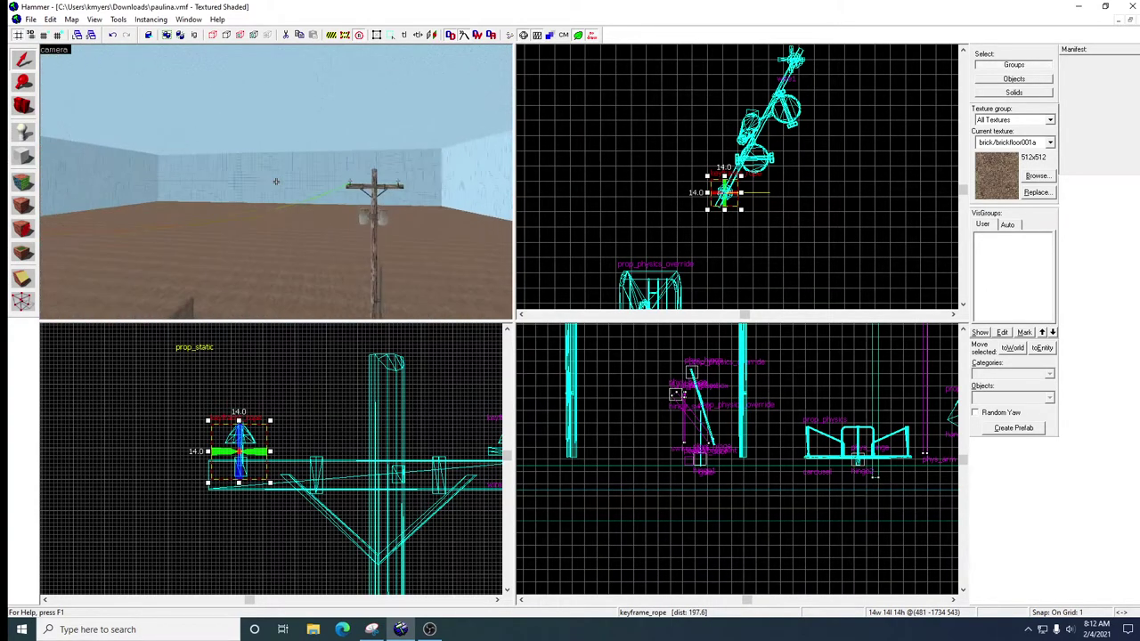
key(w)
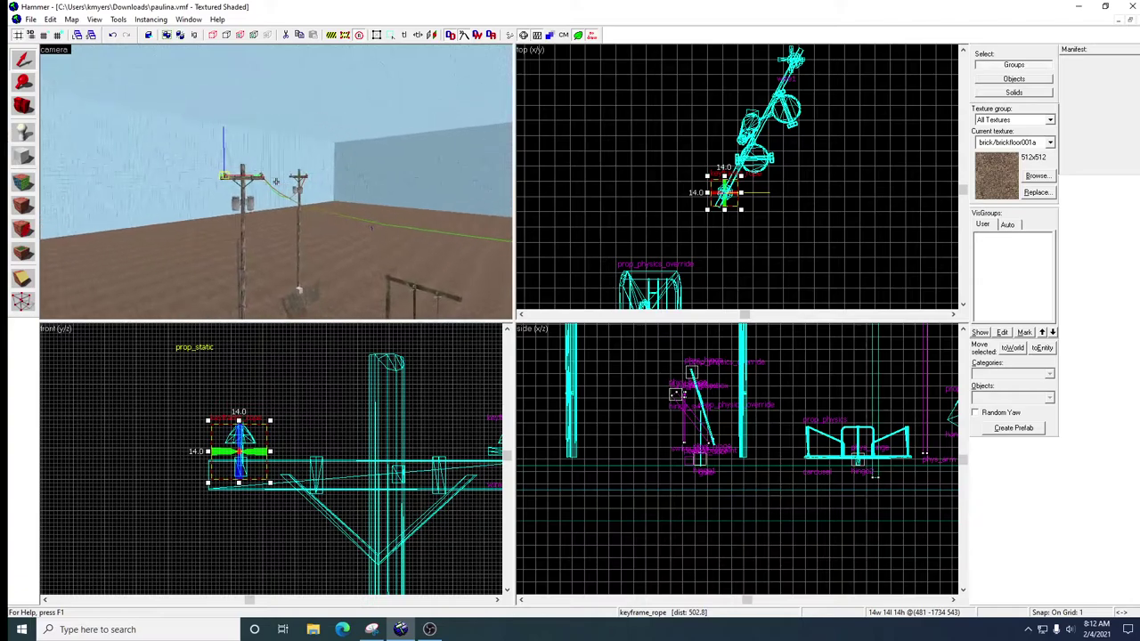
key(s)
key(w)
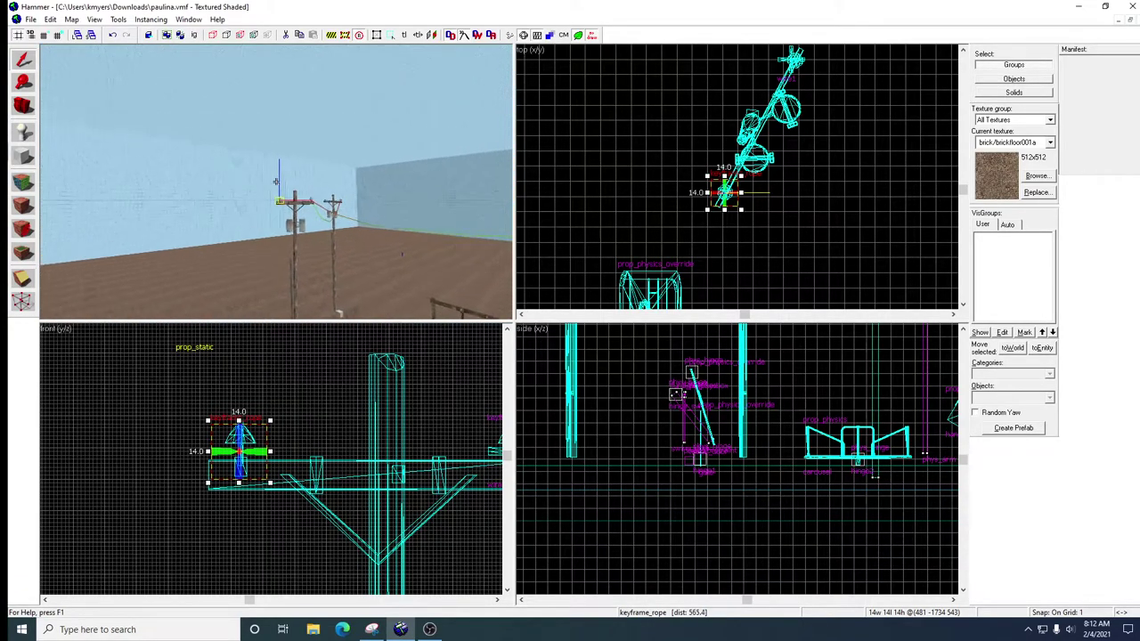
key(a)
key(w)
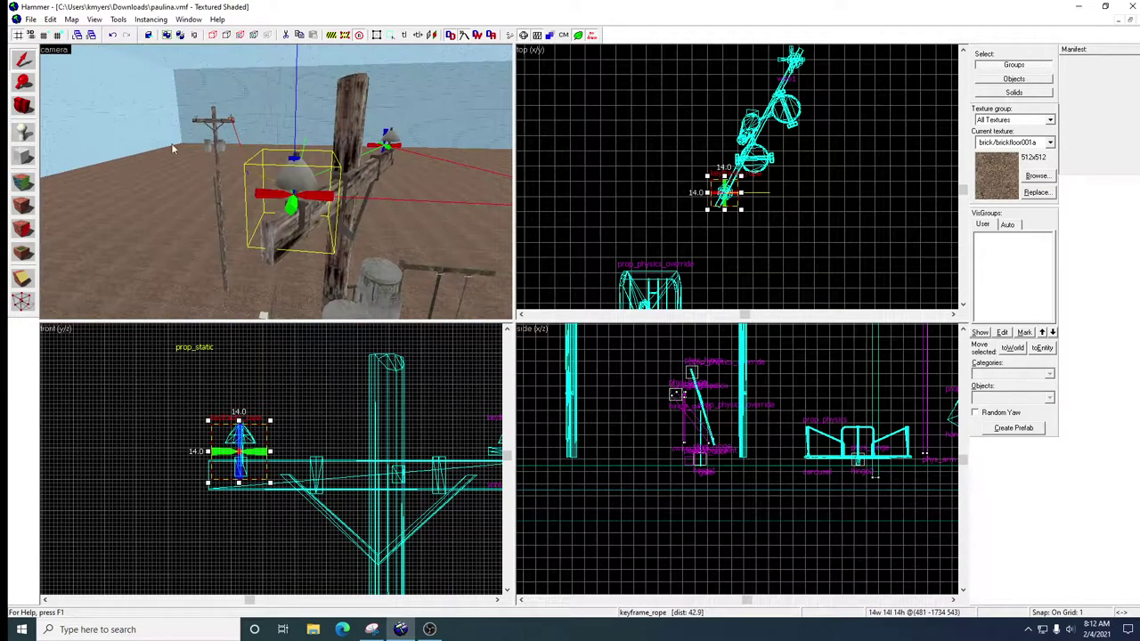
Name the keyframe_rope on the crossarm insulator wireB2 and apply the property.
double_click(265, 196)
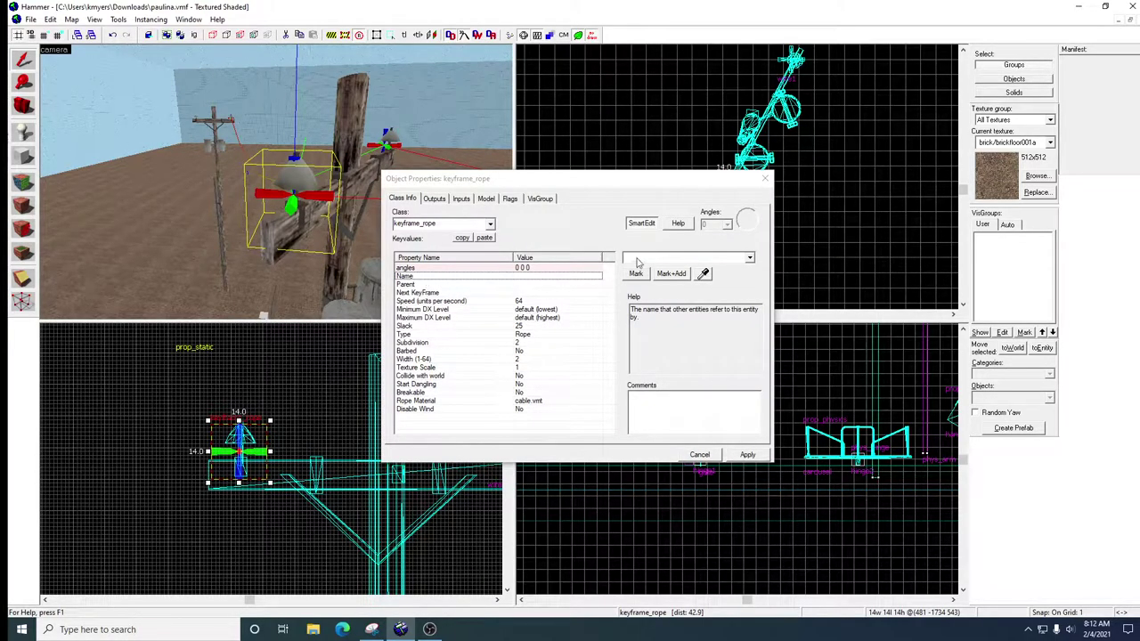
text(wire)
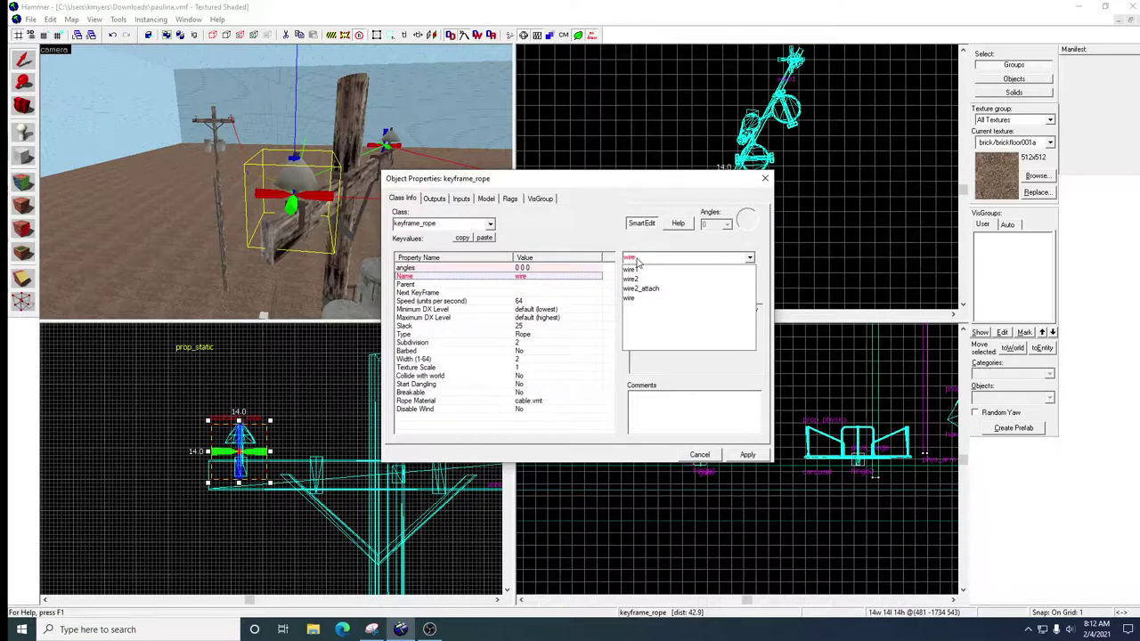
text(3)
key(Return)
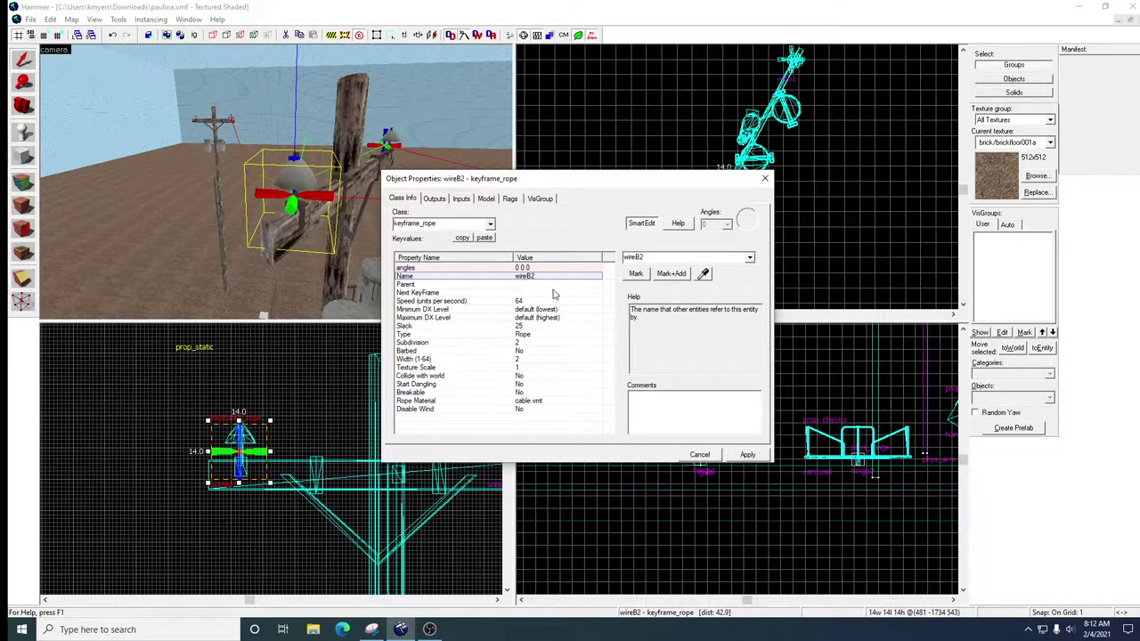
click(747, 454)
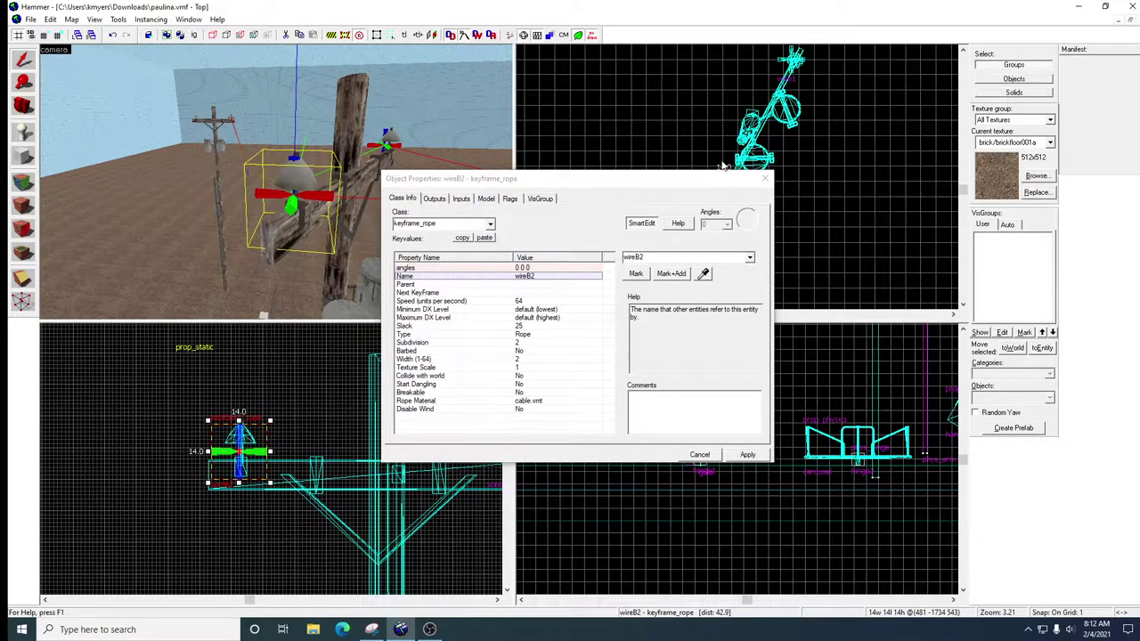
click(764, 178)
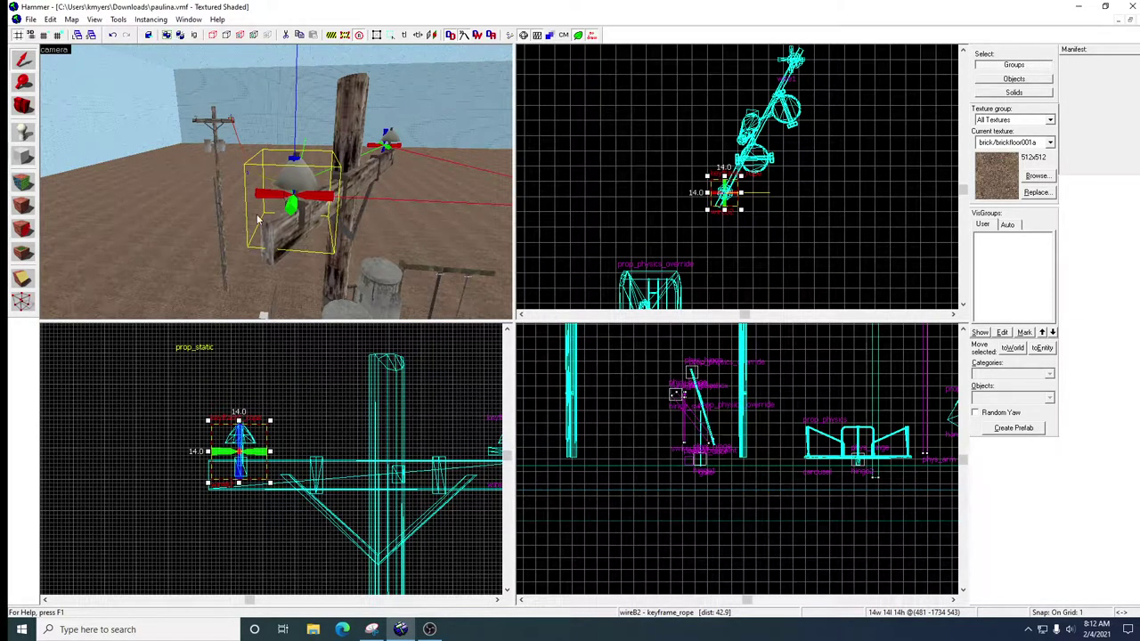
Open the properties of the wire2_attach move_rope on the other pole and select its Next KeyFrame property.
key(z)
key(s)
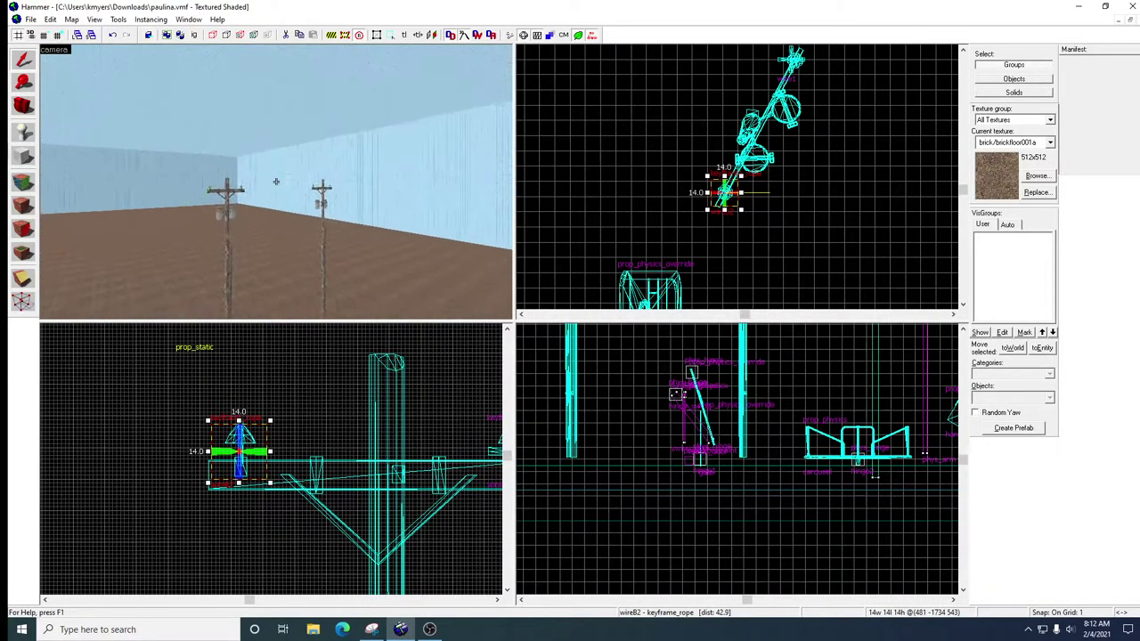
key(w)
key(w)
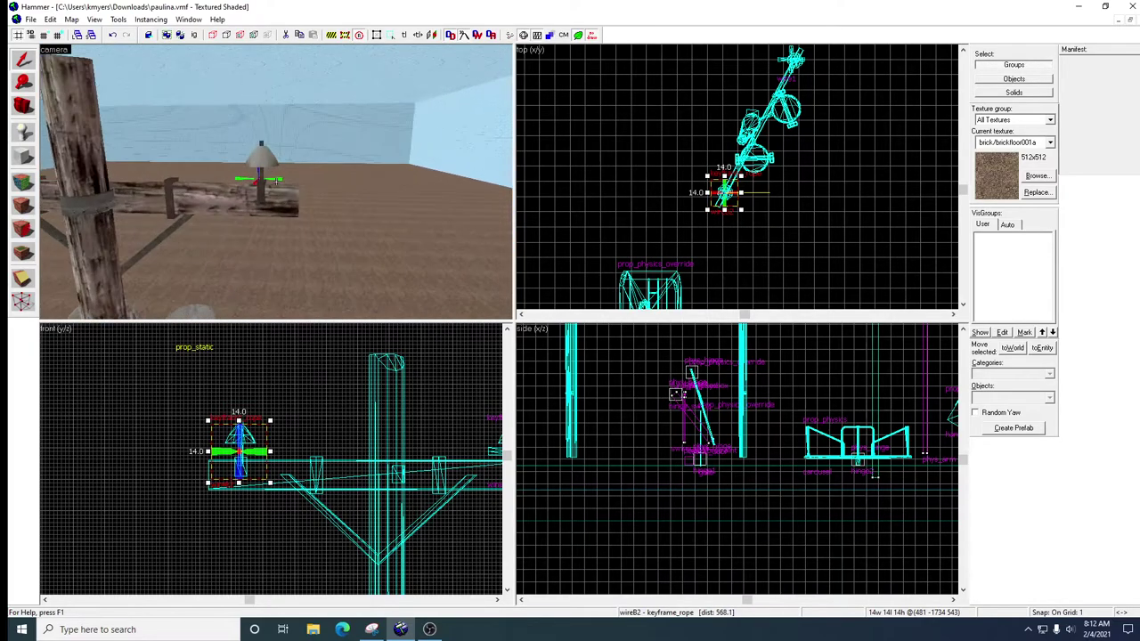
key(w)
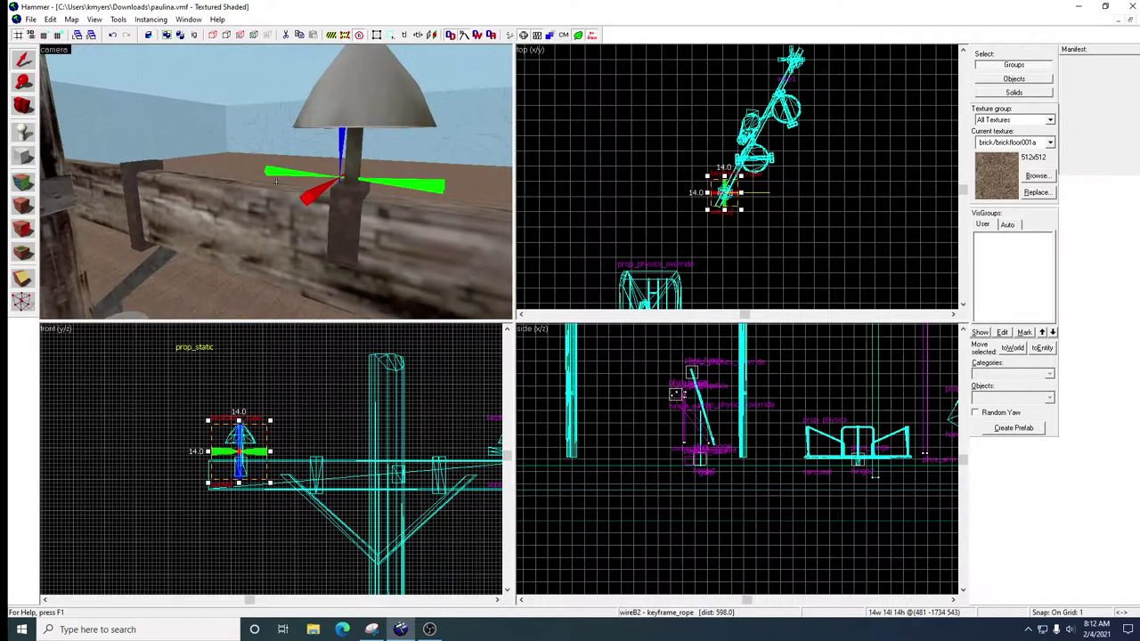
double_click(280, 185)
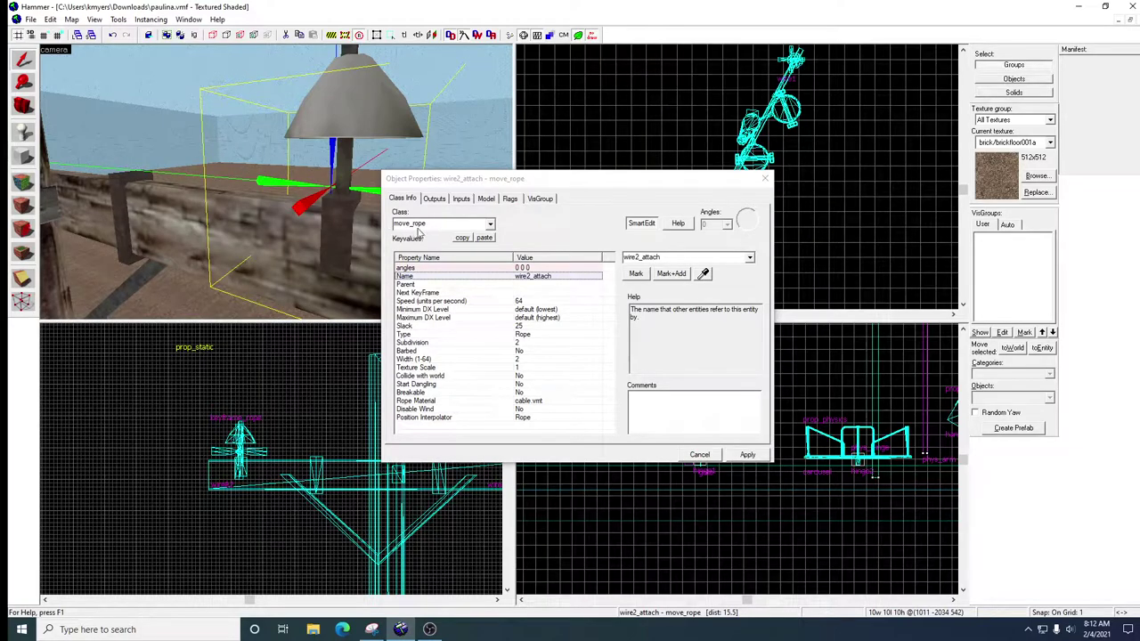
click(417, 292)
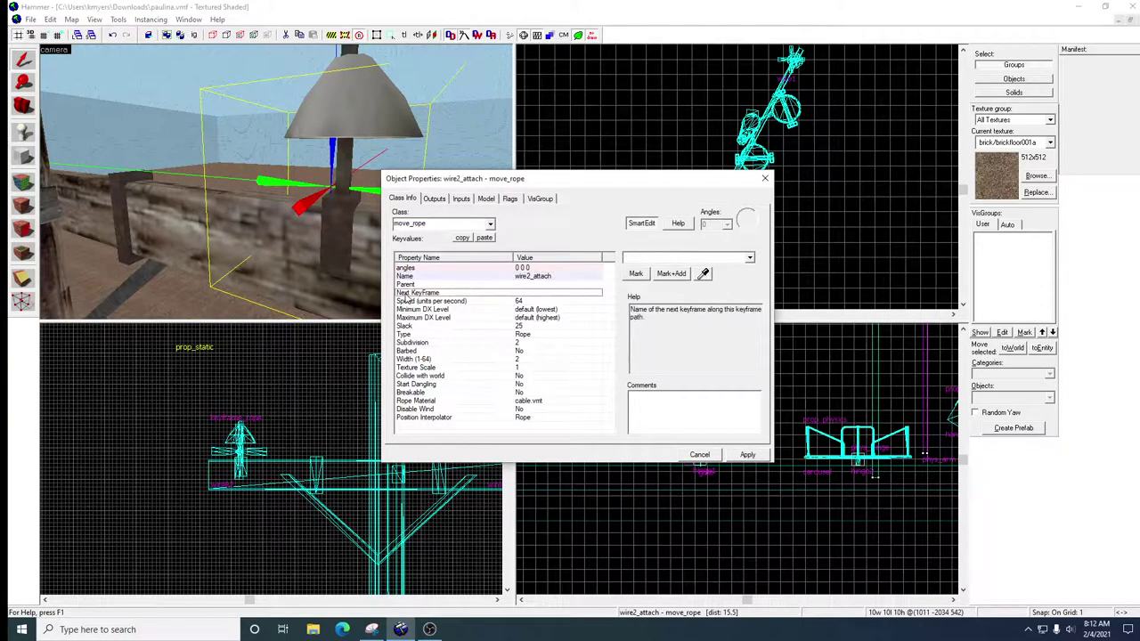
Try to pick the wireB2 keyframe_rope in the 3D view as the move_rope's Next KeyFrame.
click(703, 274)
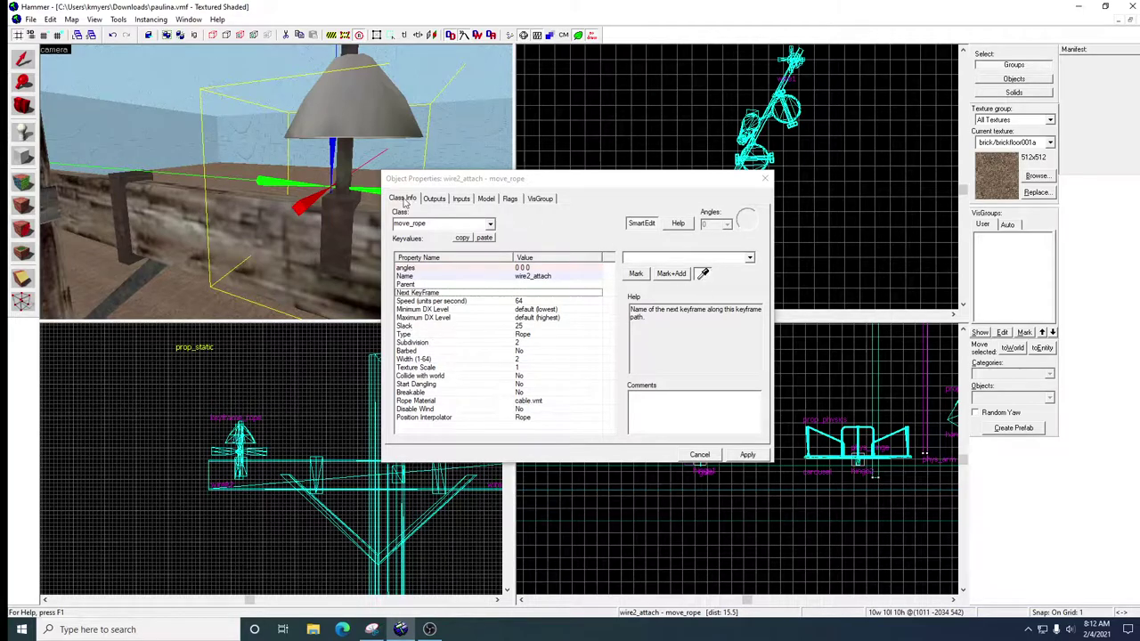
key(z)
key(w)
key(w)
key(w)
click(276, 182)
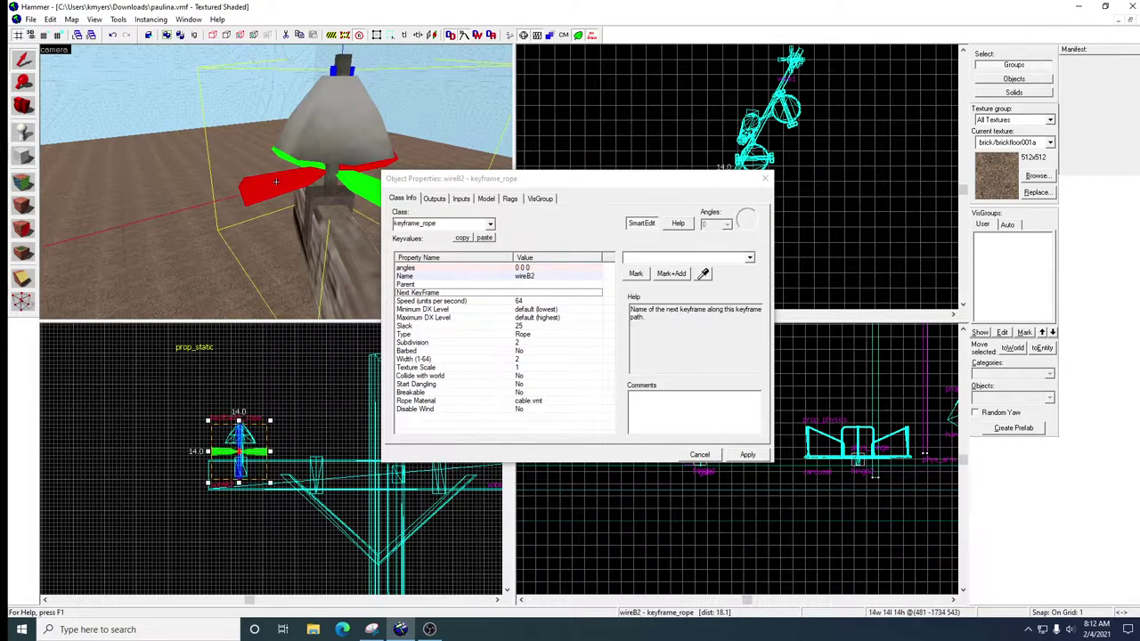
Reselect the wire2_attach move_rope on the other pole's insulator.
scroll(276, 182, down, 5)
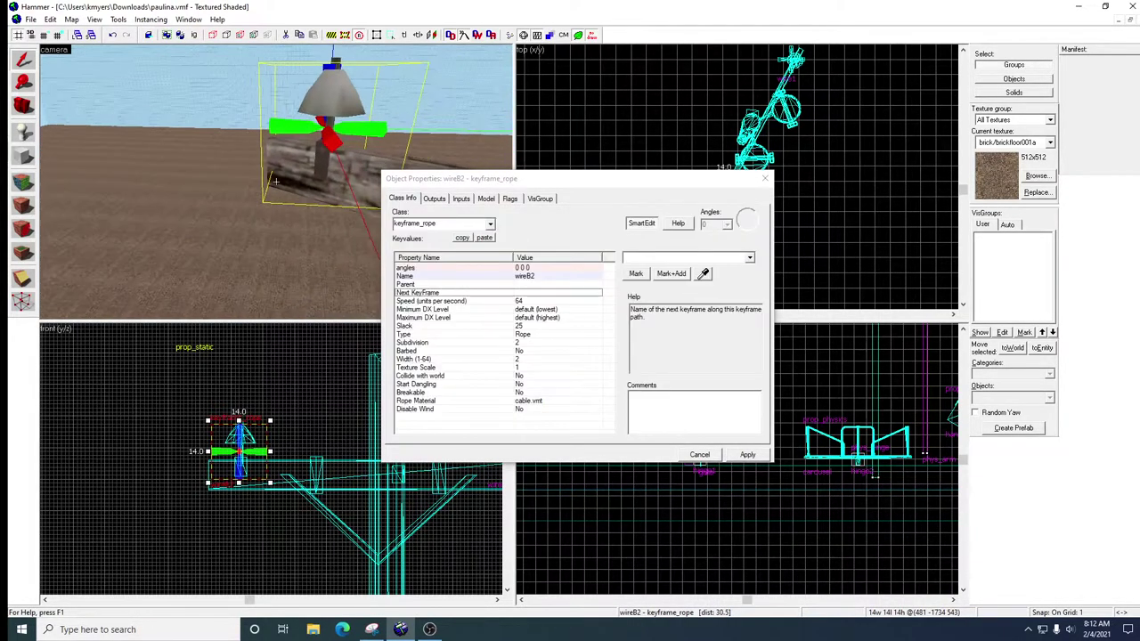
scroll(276, 182, down, 6)
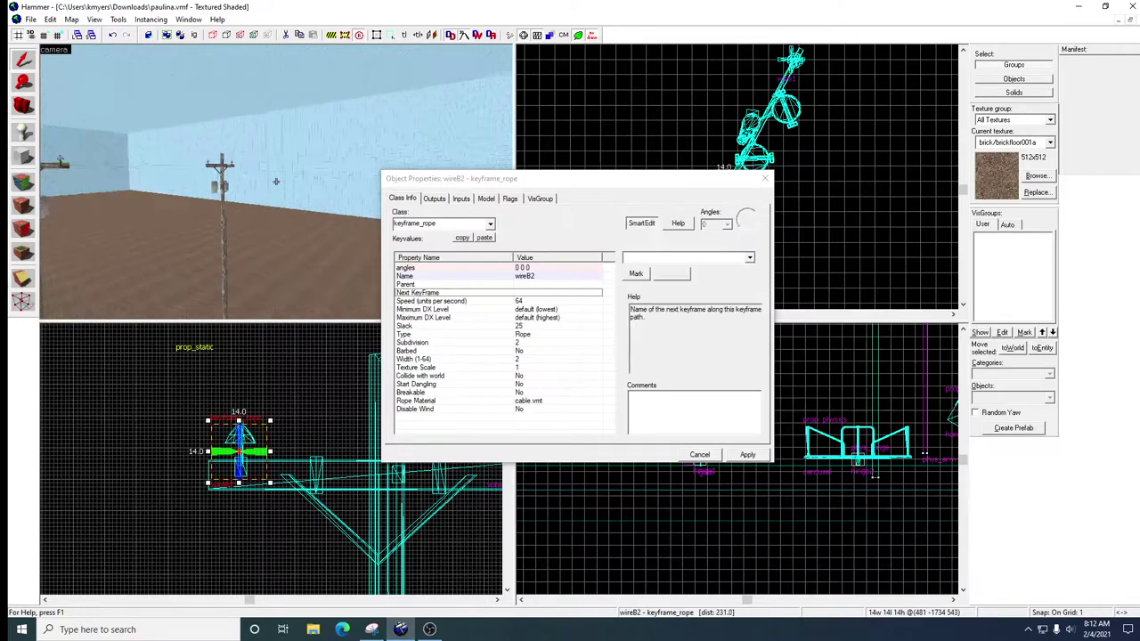
scroll(276, 182, up, 10)
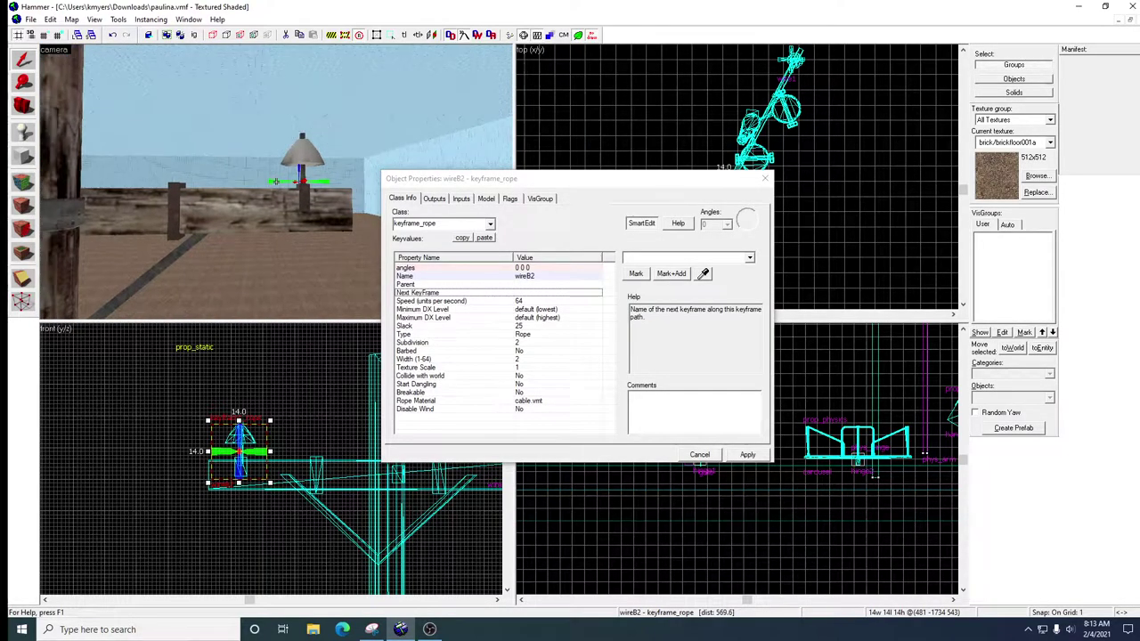
click(276, 182)
key(w)
key(s)
key(Left)
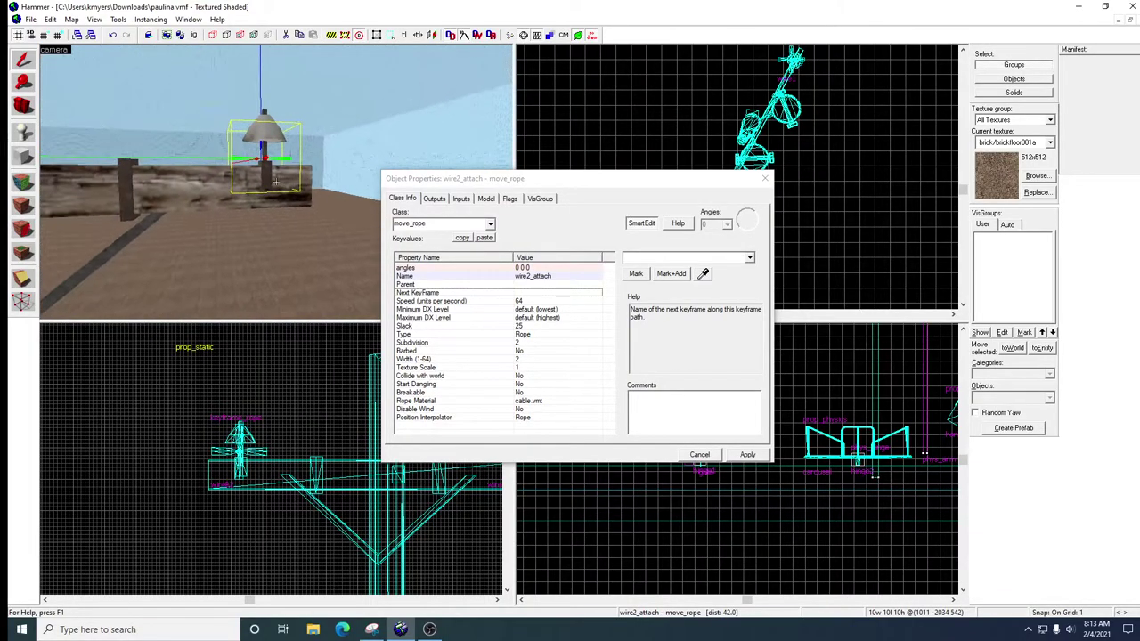
Try again to pick the move_rope's Next KeyFrame in the 3D view.
click(704, 275)
key(z)
key(w)
click(276, 181)
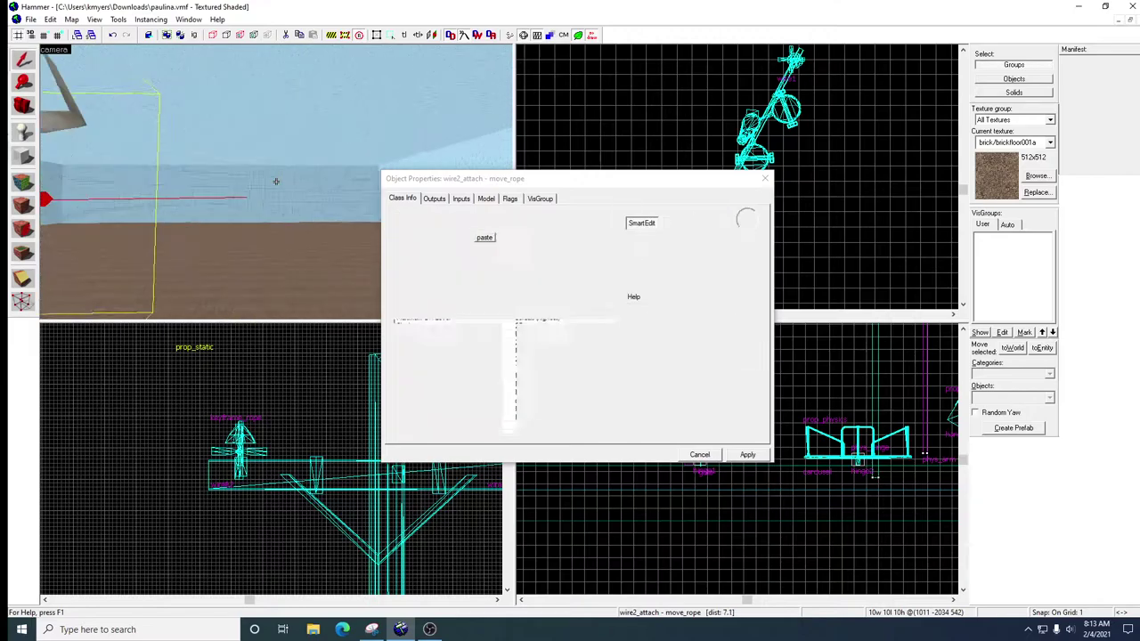
Set wire2_attach's Next KeyFrame to wireB2 by picking the keyframe_rope in the 3D view, and close the properties.
key(s)
key(Left)
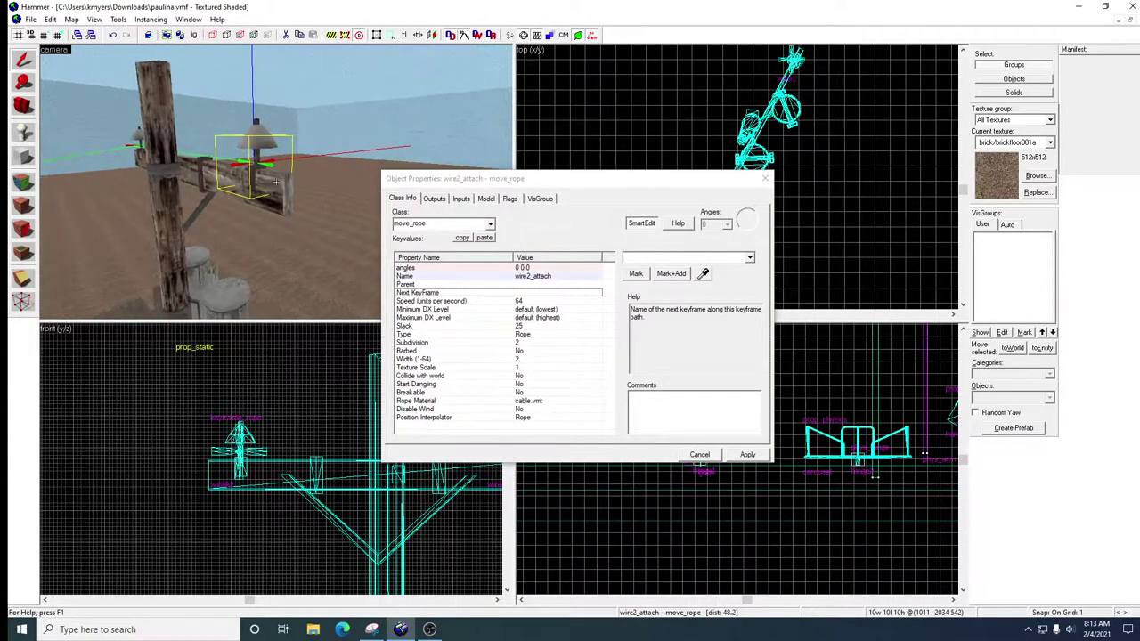
key(w)
key(Up)
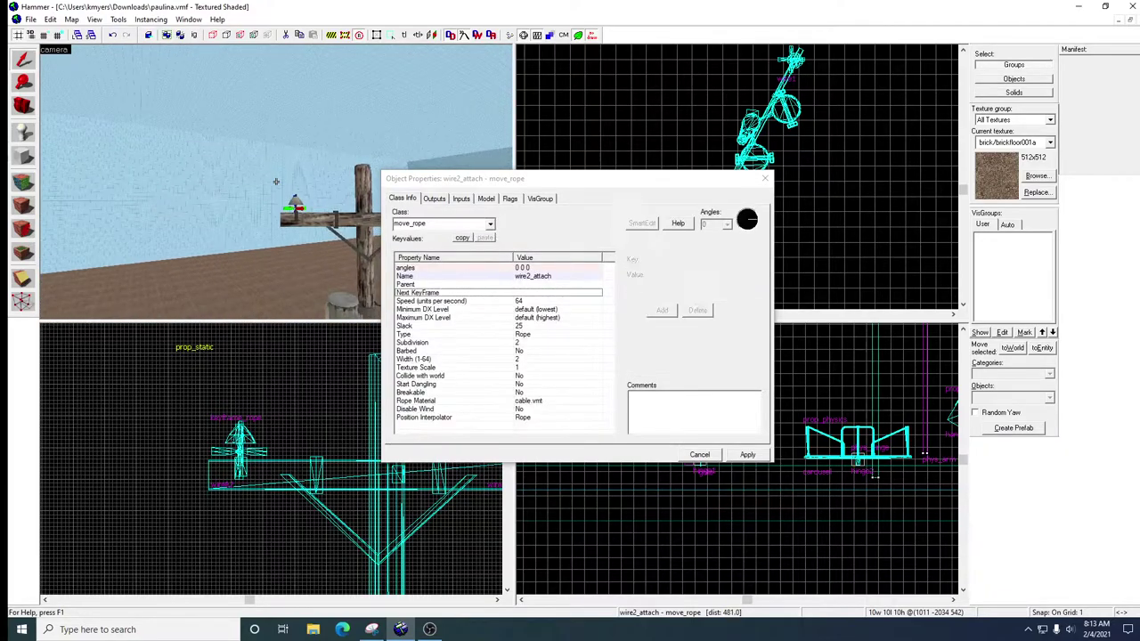
key(Right)
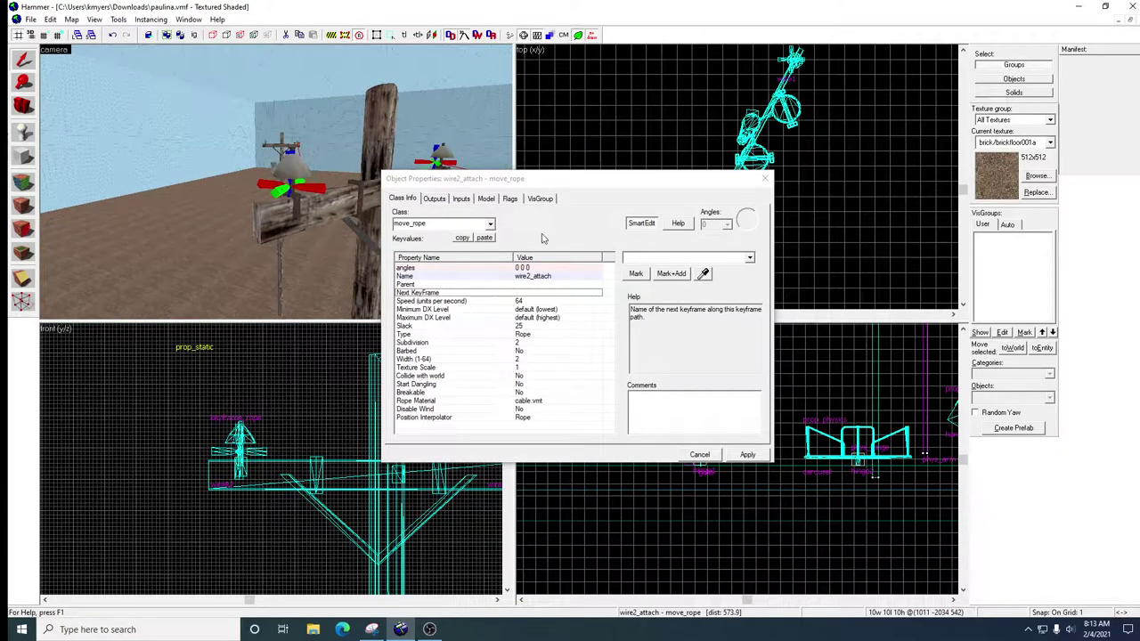
click(704, 273)
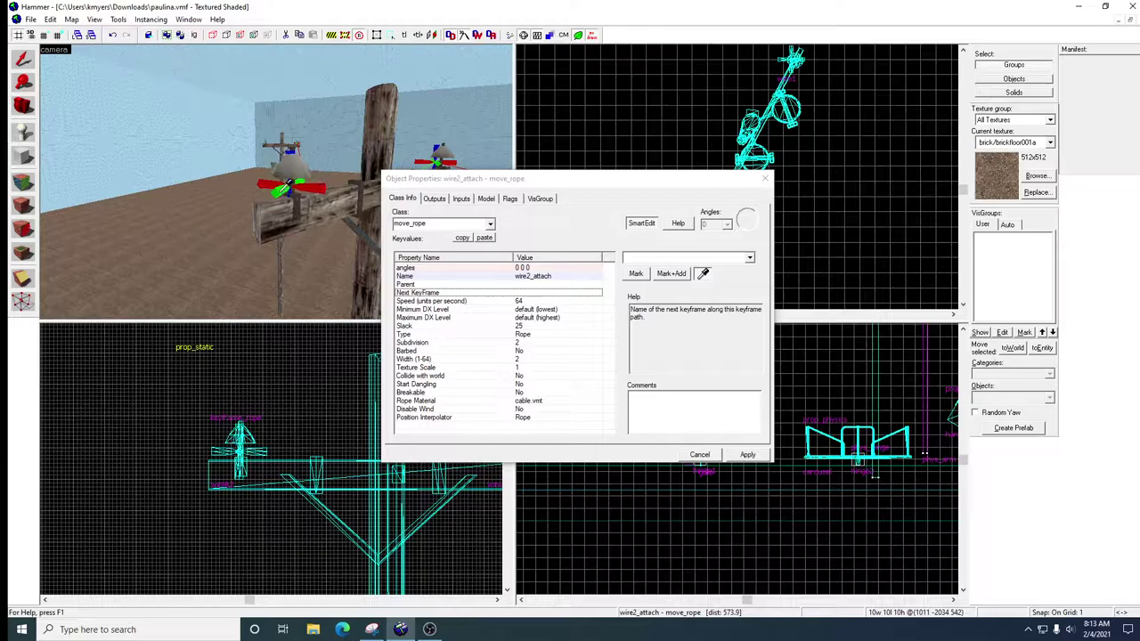
click(283, 188)
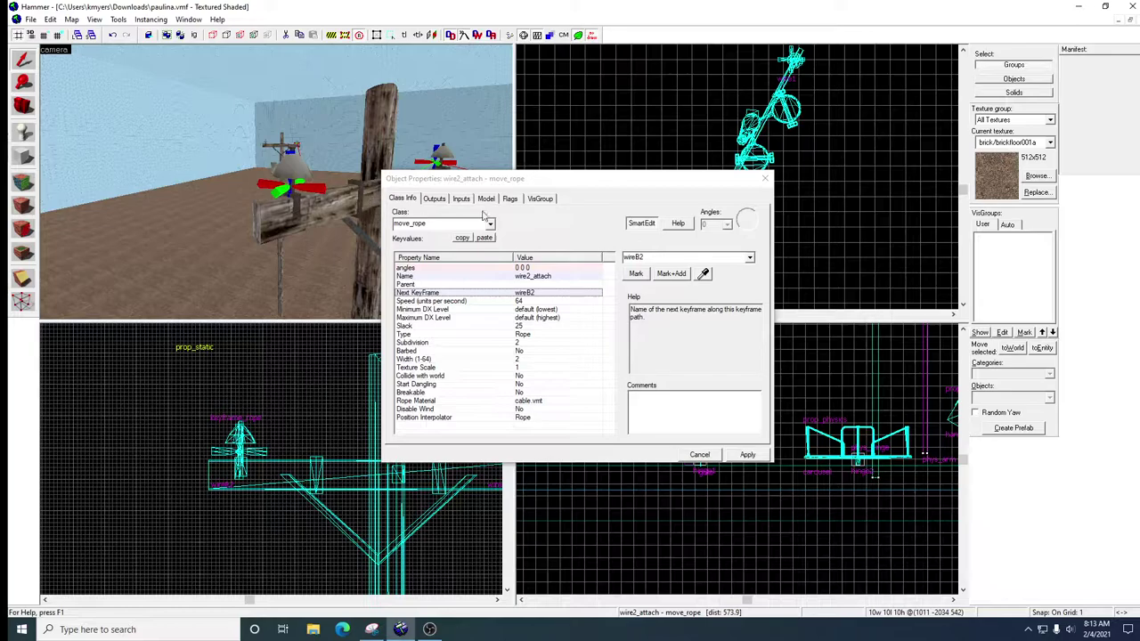
click(764, 178)
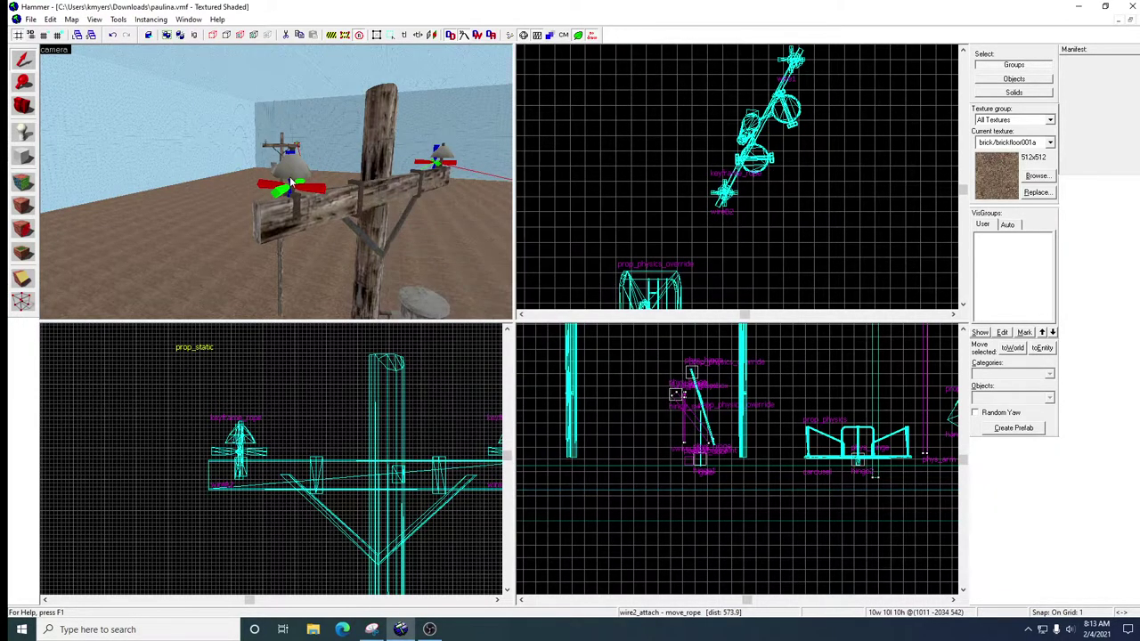
Review the Name and Next KeyFrame properties of the move_rope on the far pole's insulator.
key(z)
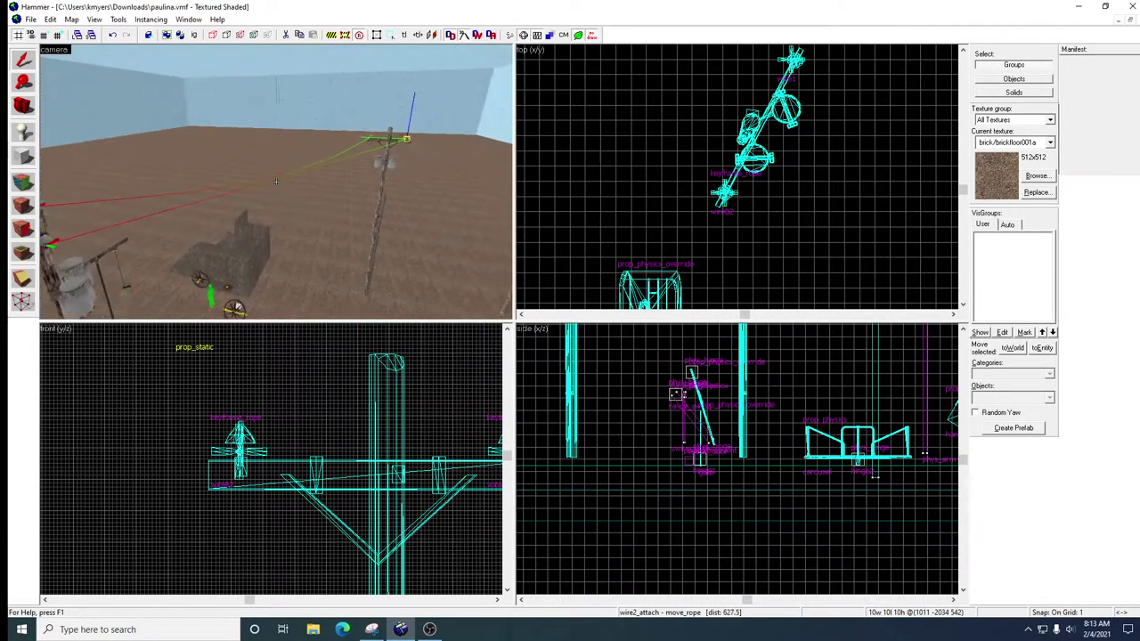
key(w)
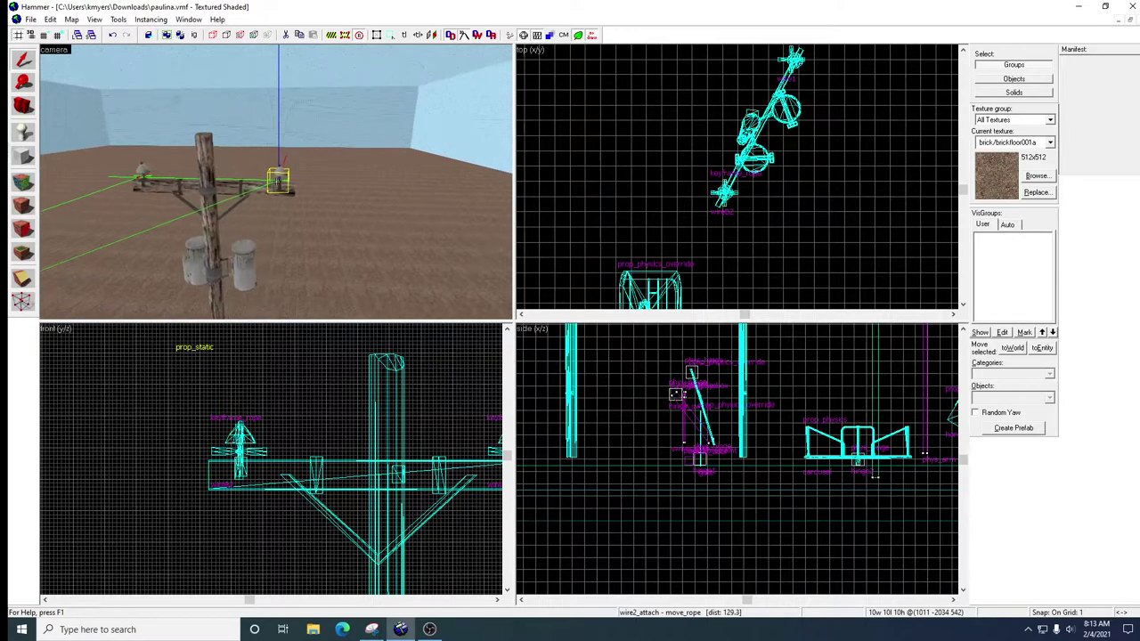
key(w)
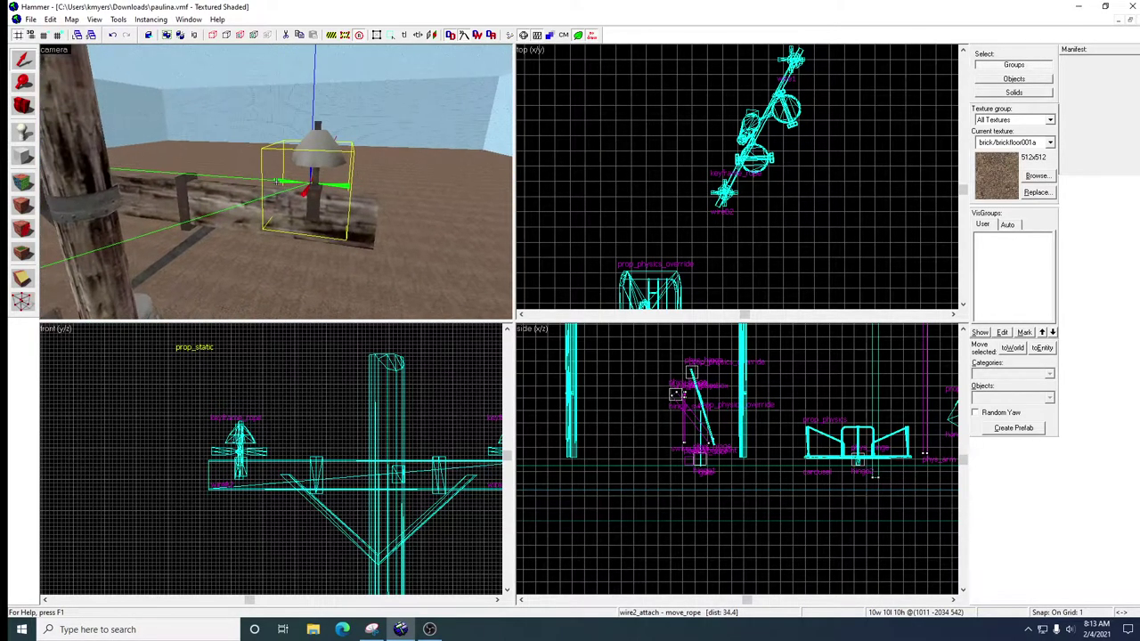
double_click(276, 183)
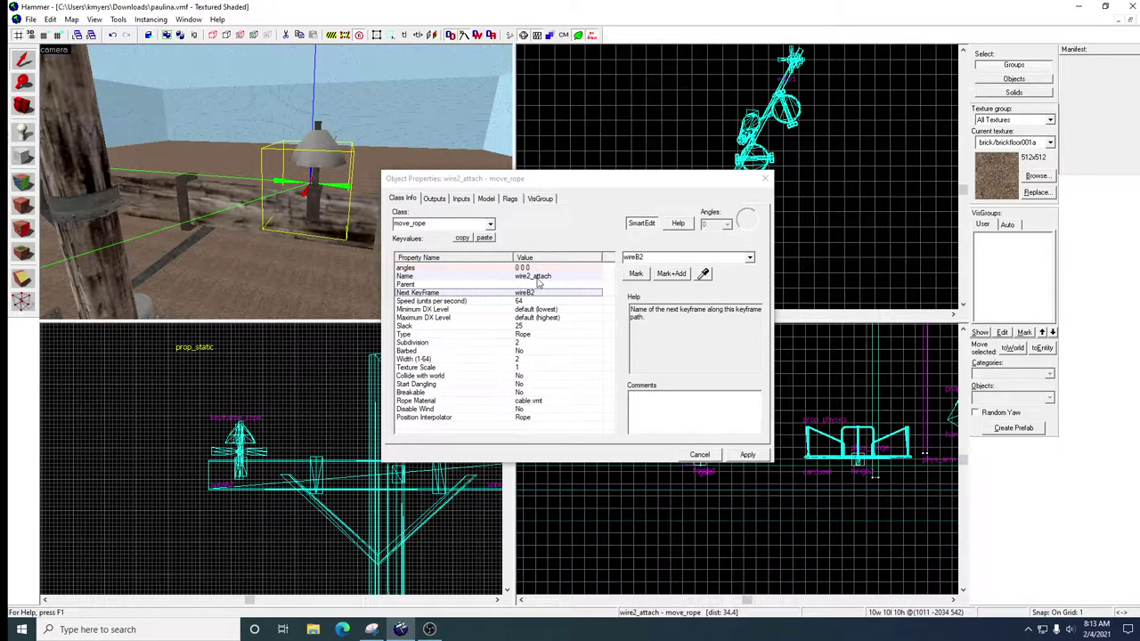
click(764, 178)
Review the Name property of the keyframe_rope on the other pole's insulator.
key(Left)
key(s)
key(w)
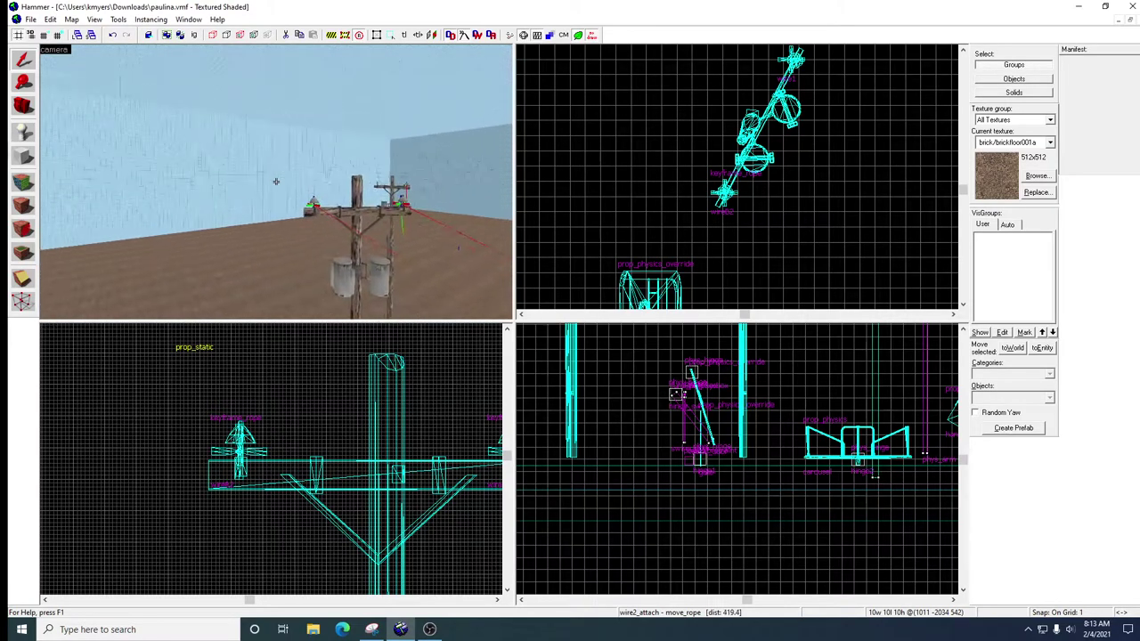
key(w)
click(276, 182)
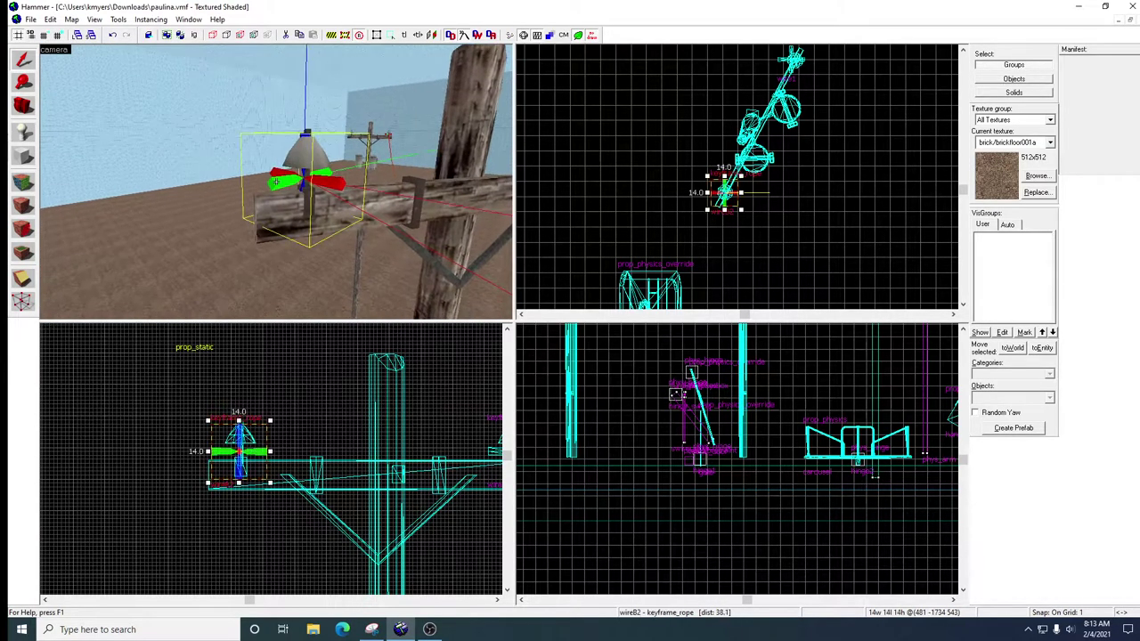
double_click(276, 182)
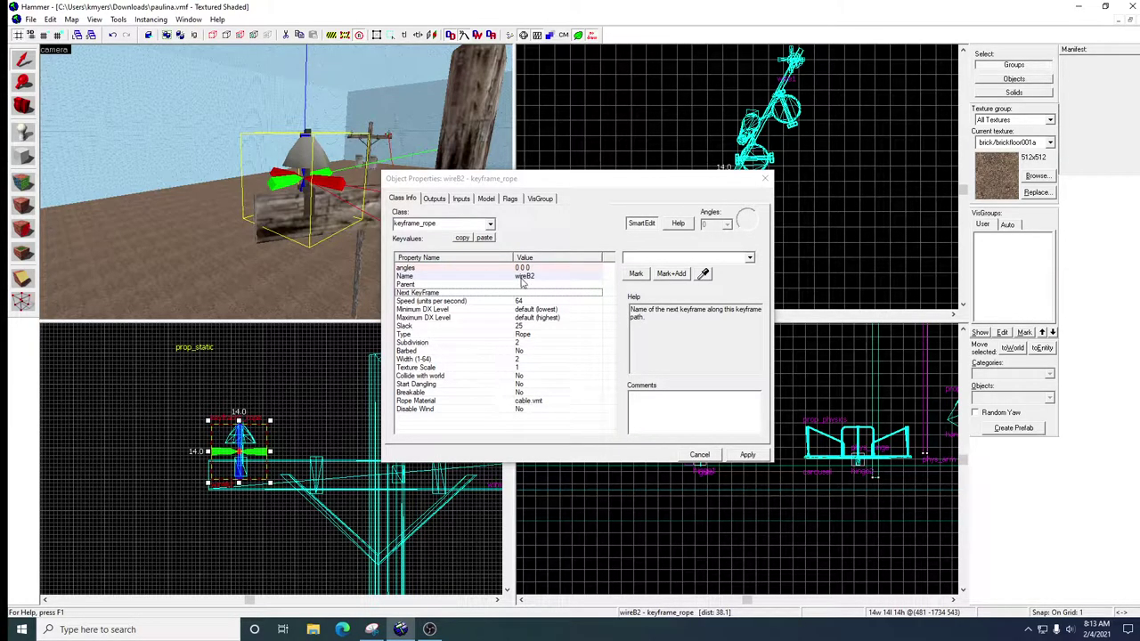
click(764, 178)
Recheck the move_rope's Name and Next KeyFrame properties and examine the wires strung between the poles from a distance.
key(z)
key(w)
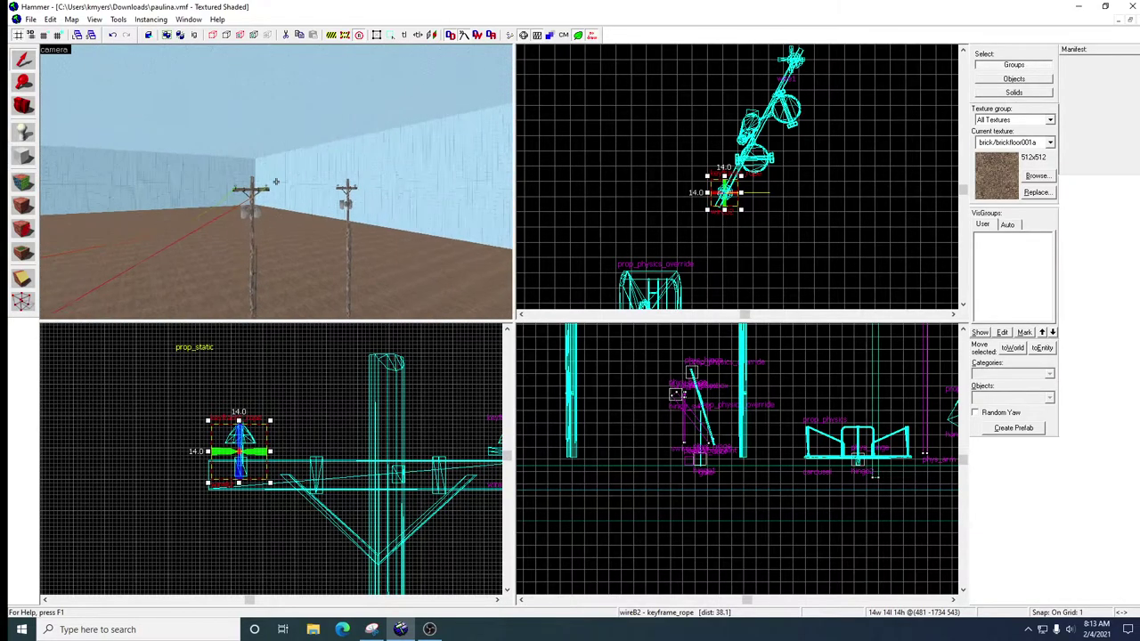
key(w)
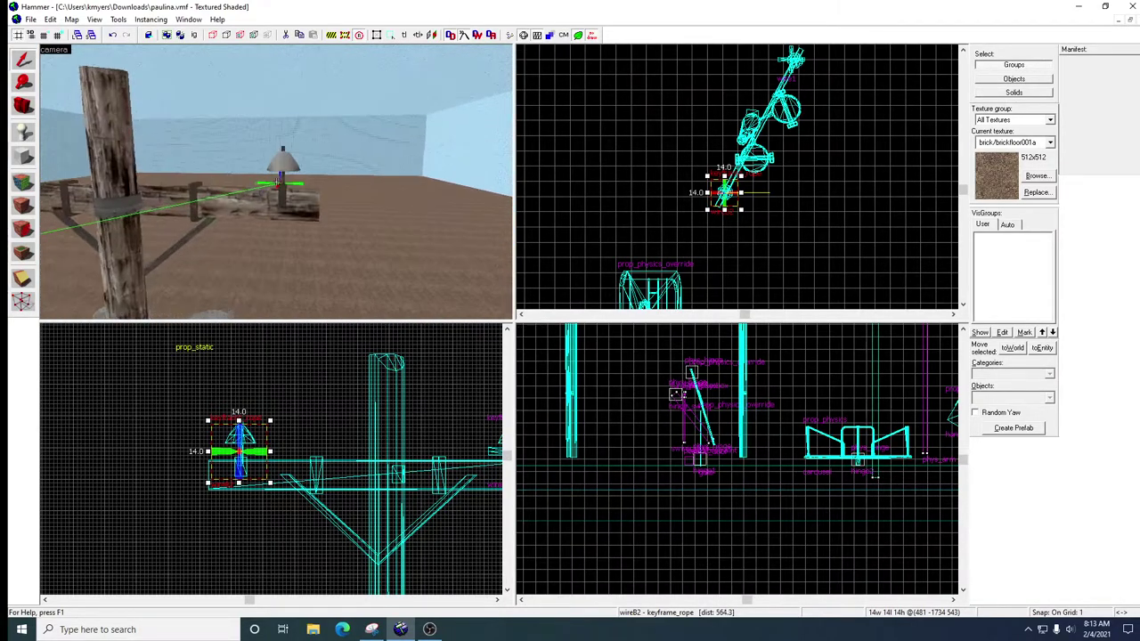
double_click(276, 181)
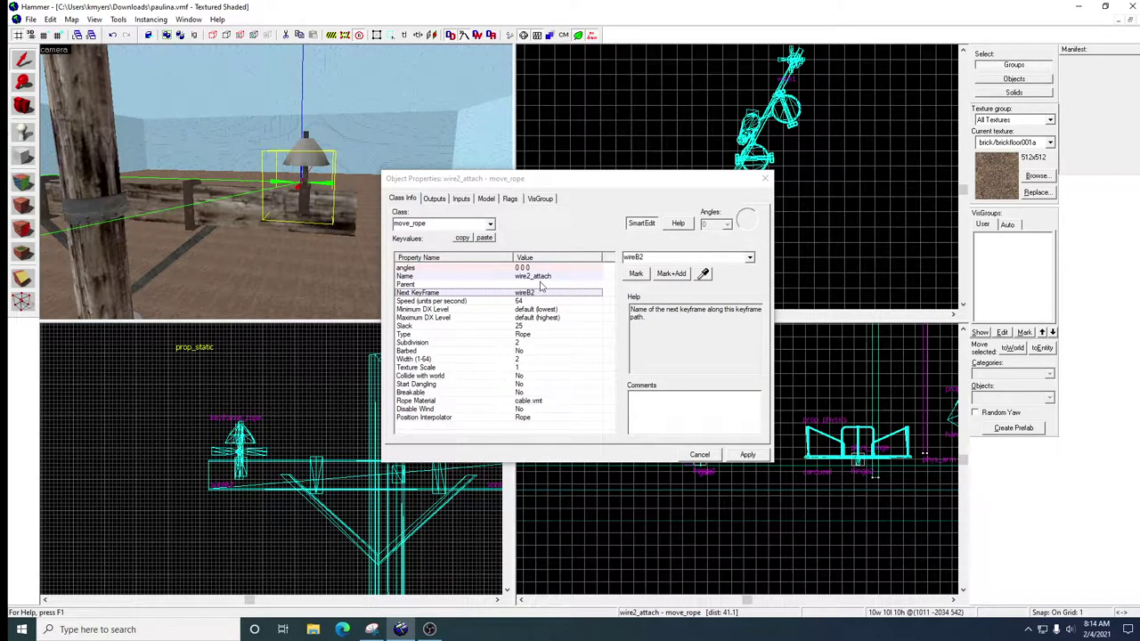
key(z)
key(s)
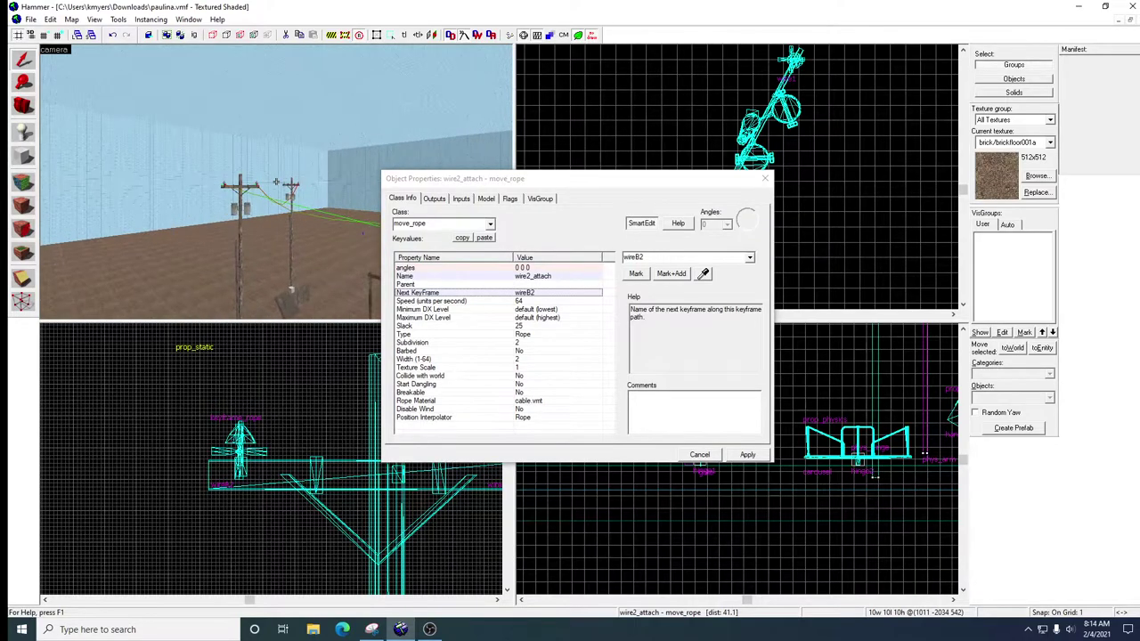
key(w)
key(s)
key(s)
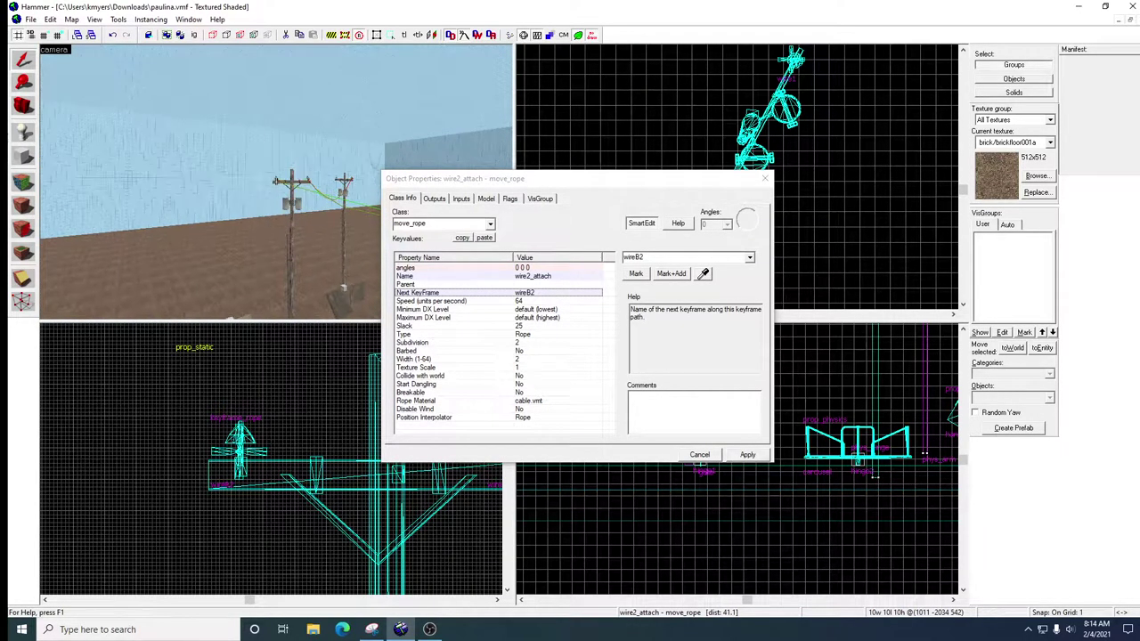
Set the Slack of the wire2_attach move_rope to 115, apply it and close the properties.
key(s)
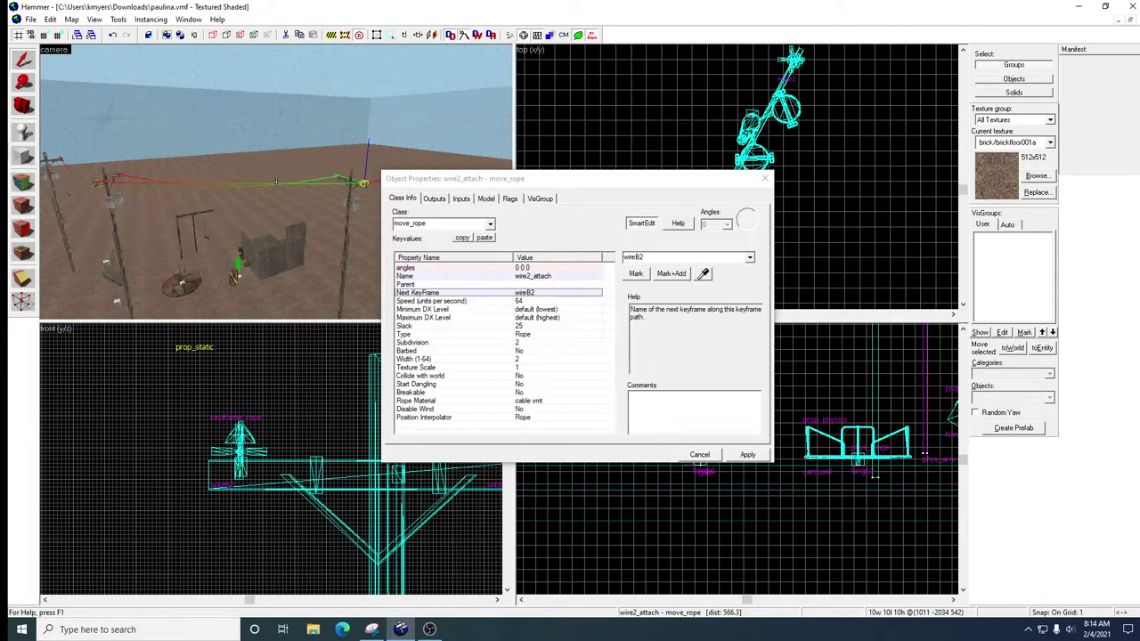
key(w)
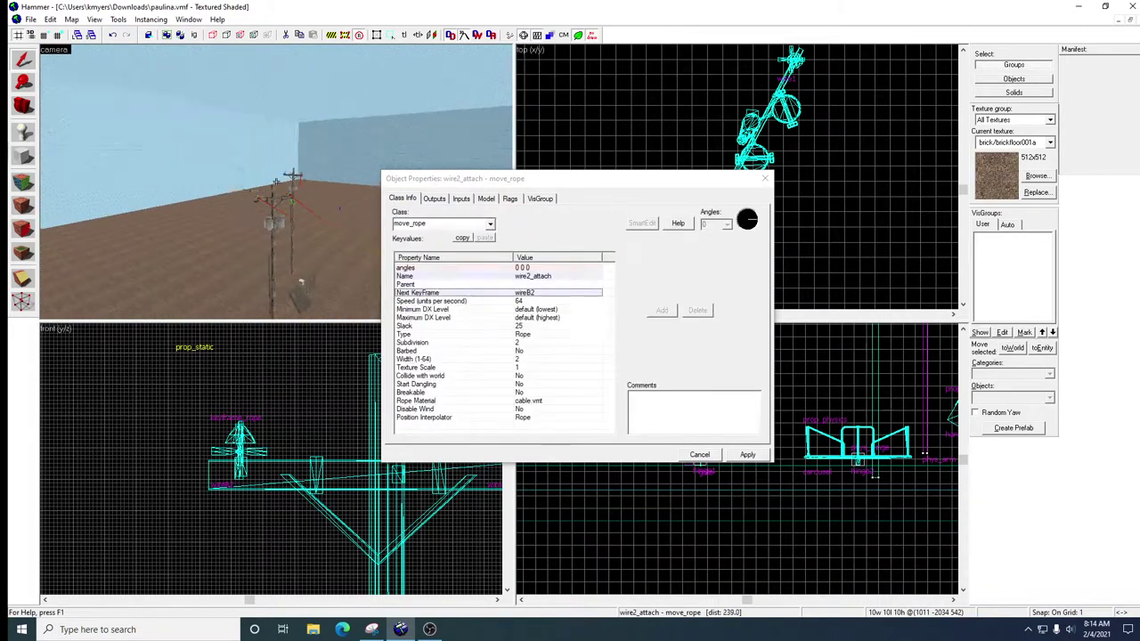
key(s)
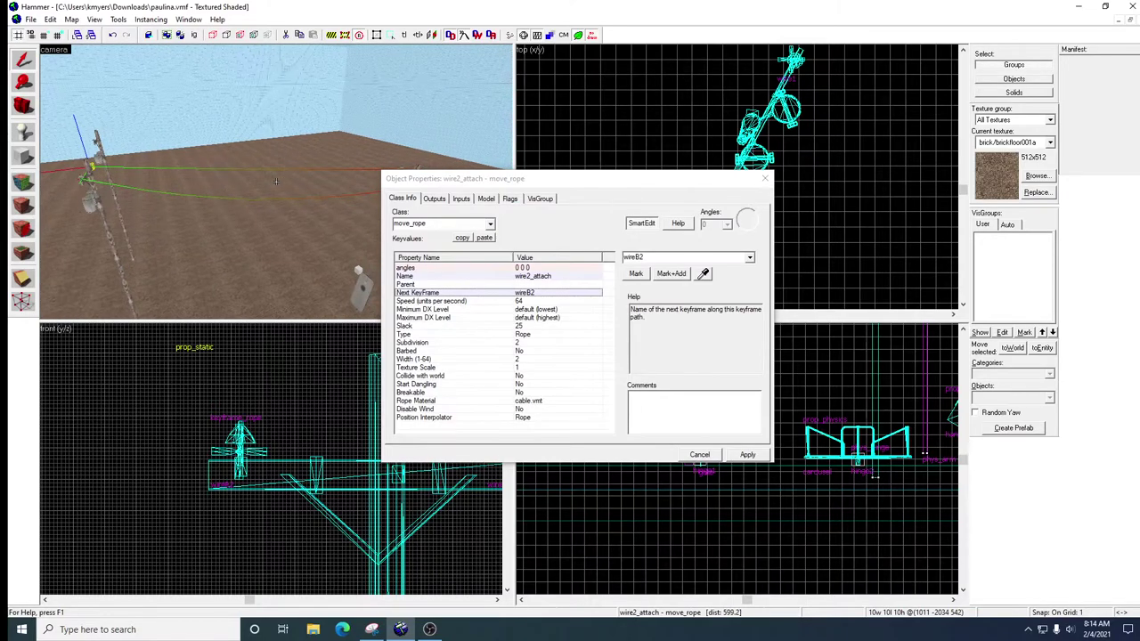
key(w)
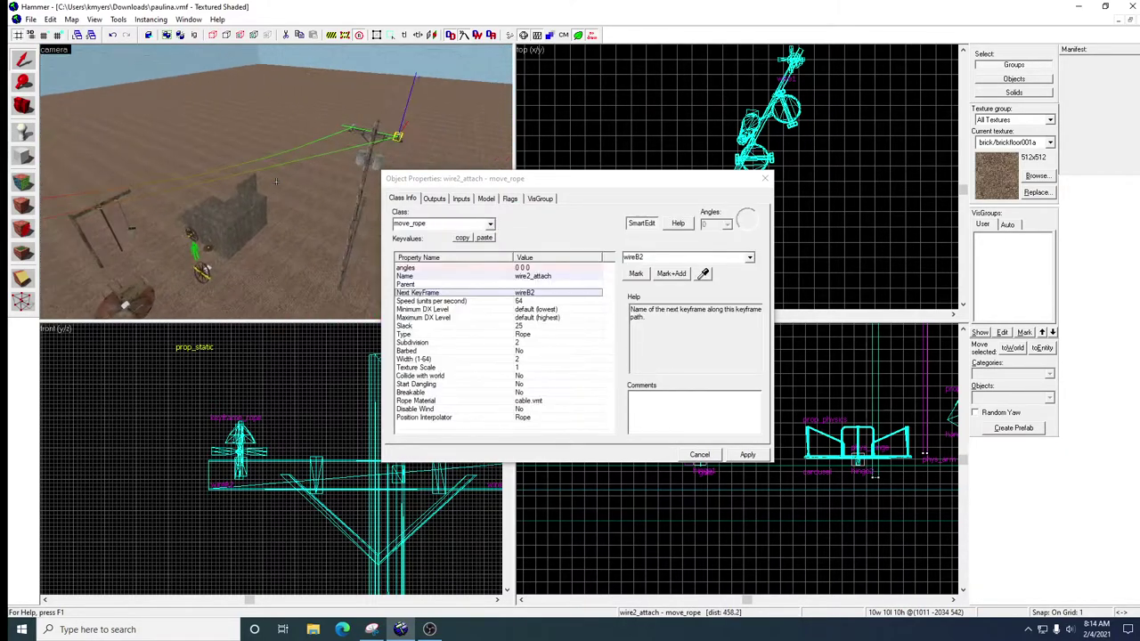
key(w)
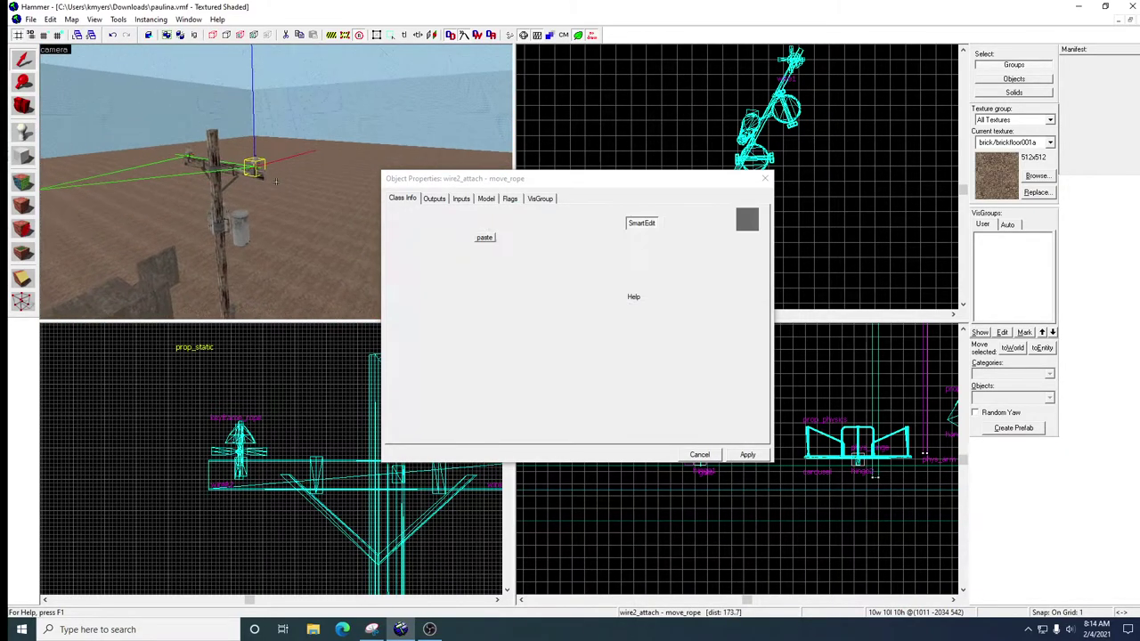
key(w)
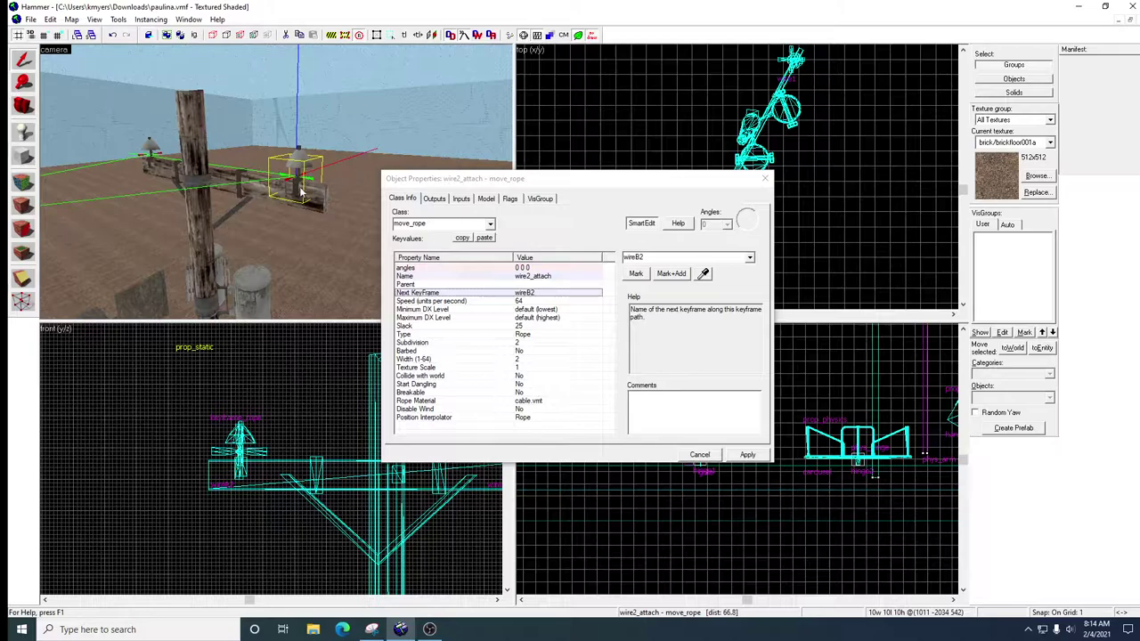
click(418, 325)
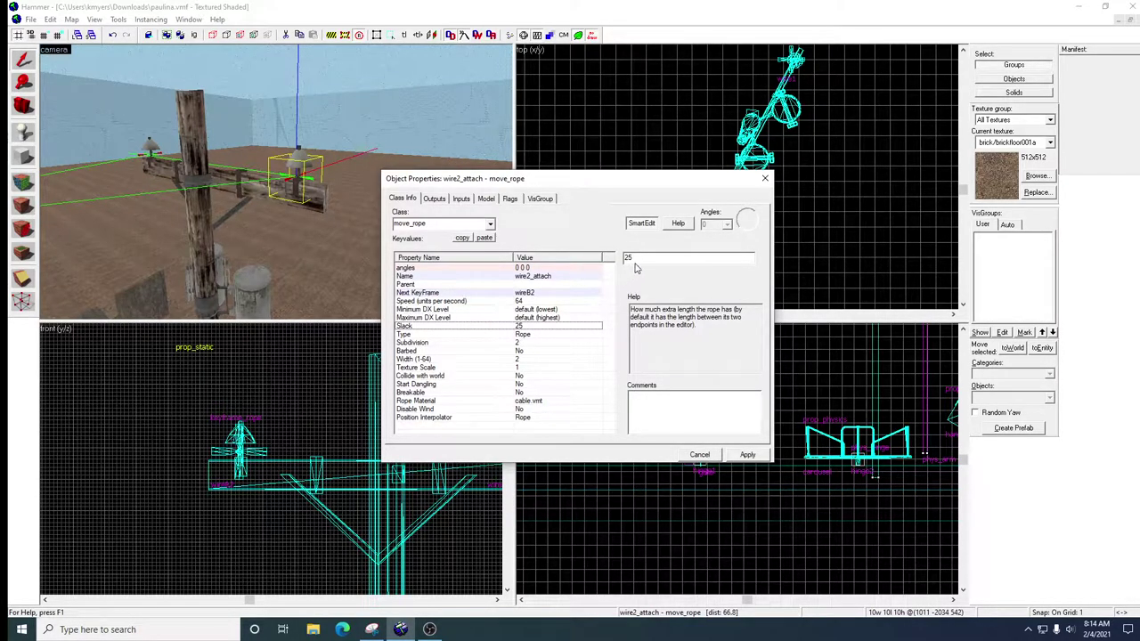
text(11)
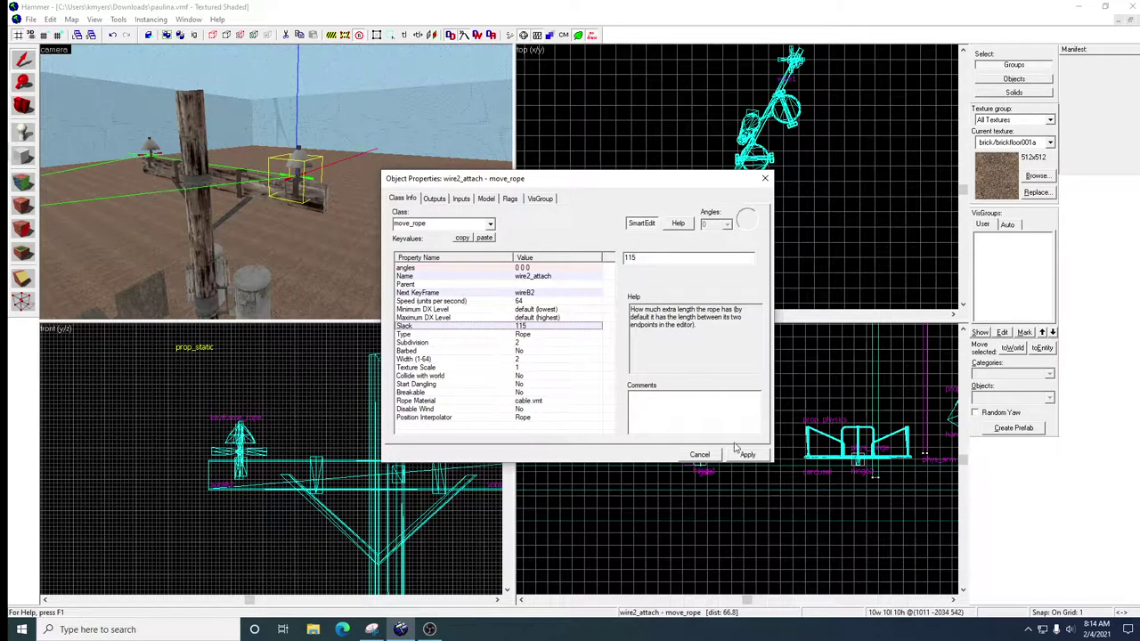
click(745, 456)
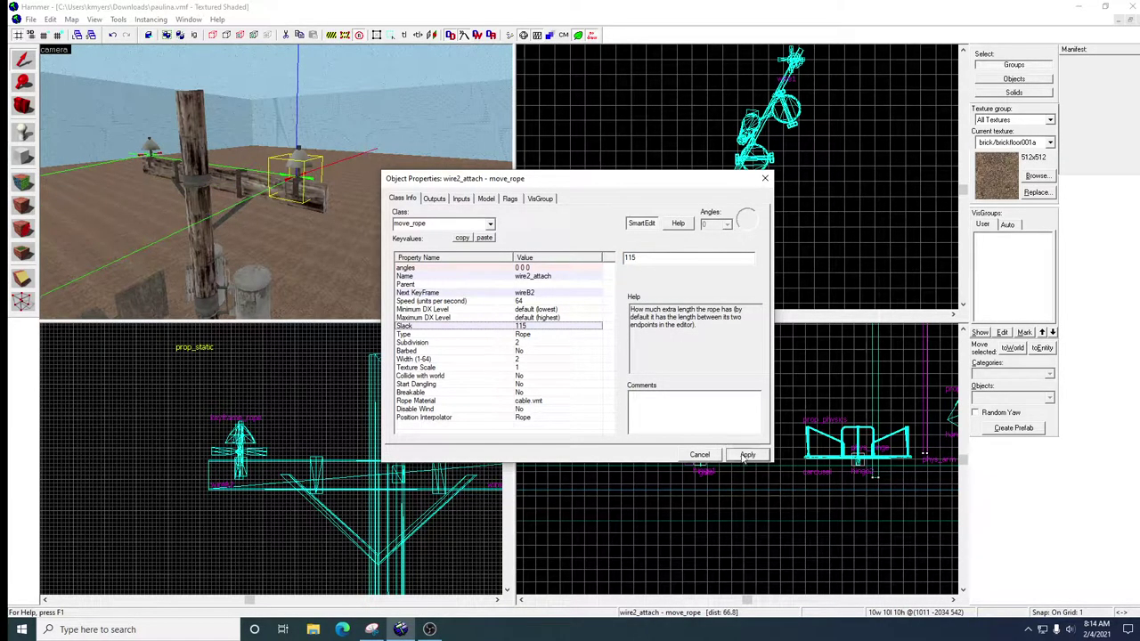
click(764, 178)
Examine the sag of the wires strung between the utility poles from several angles.
key(z)
key(s)
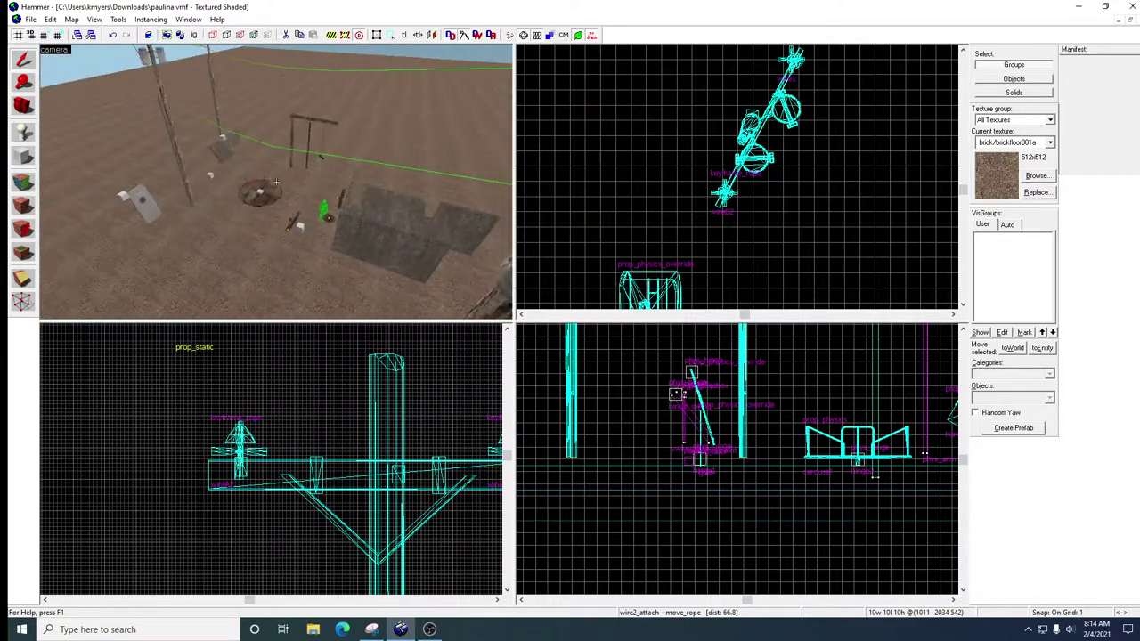
key(w)
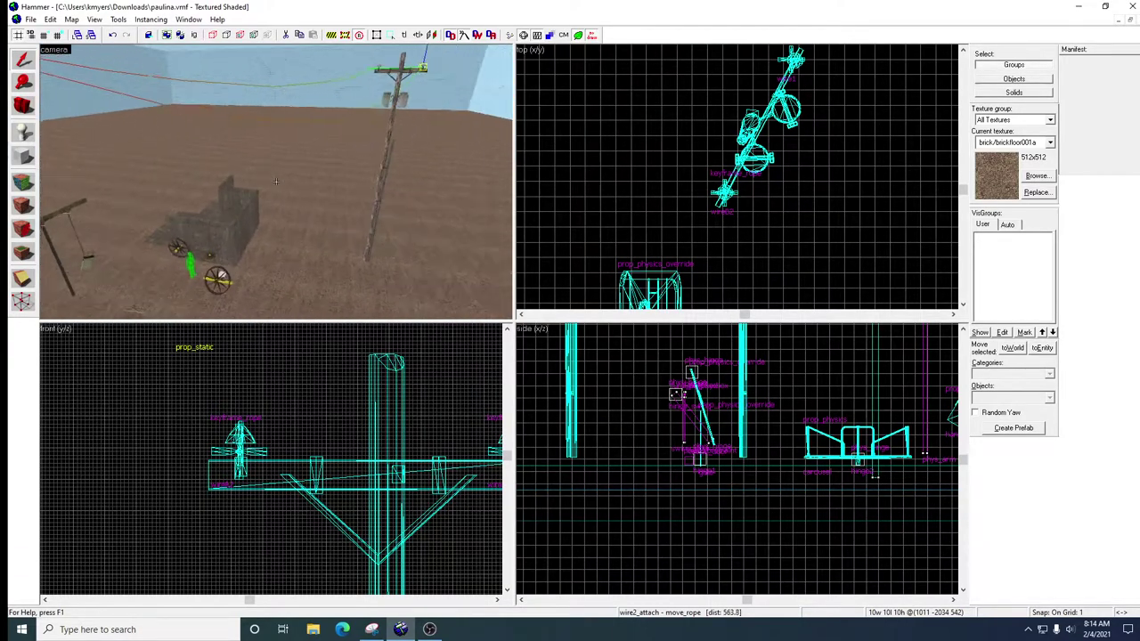
key(w)
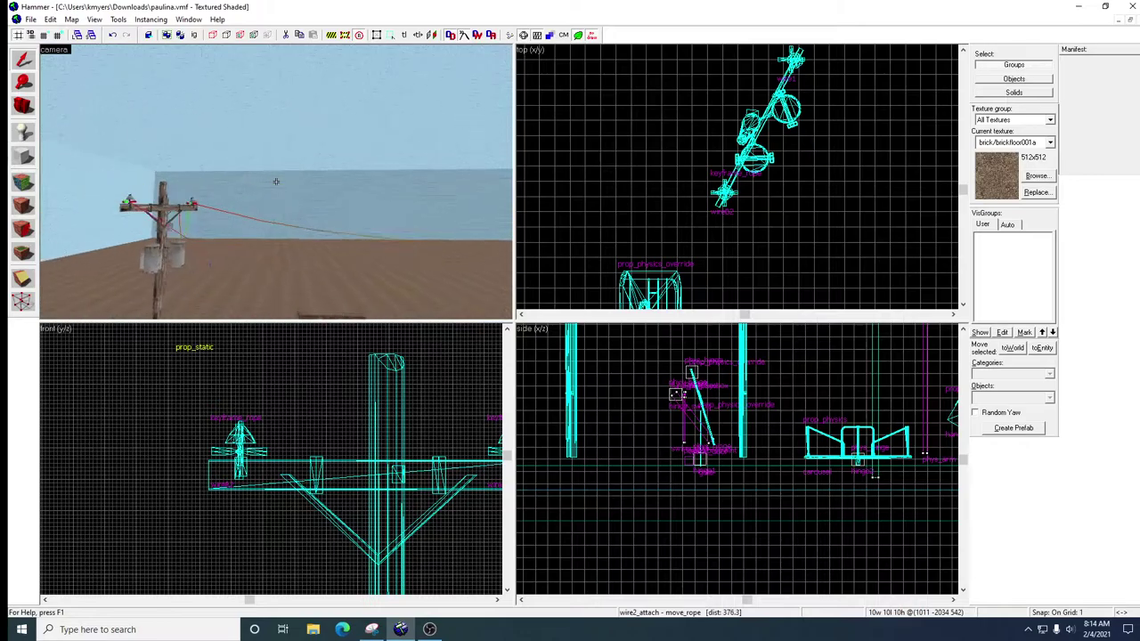
key(s)
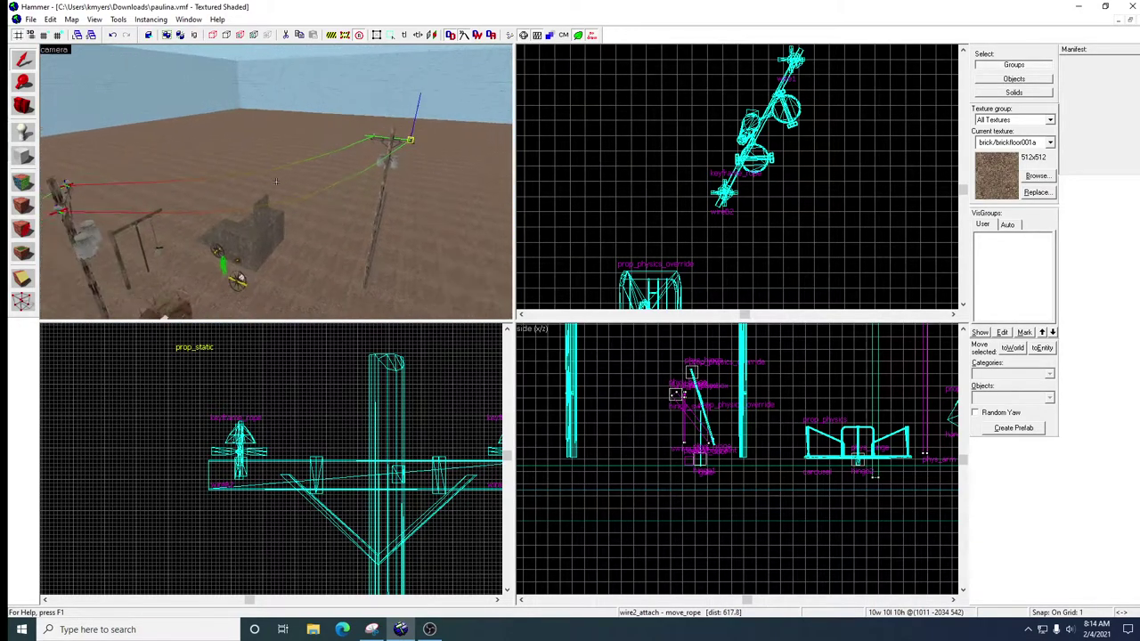
key(w)
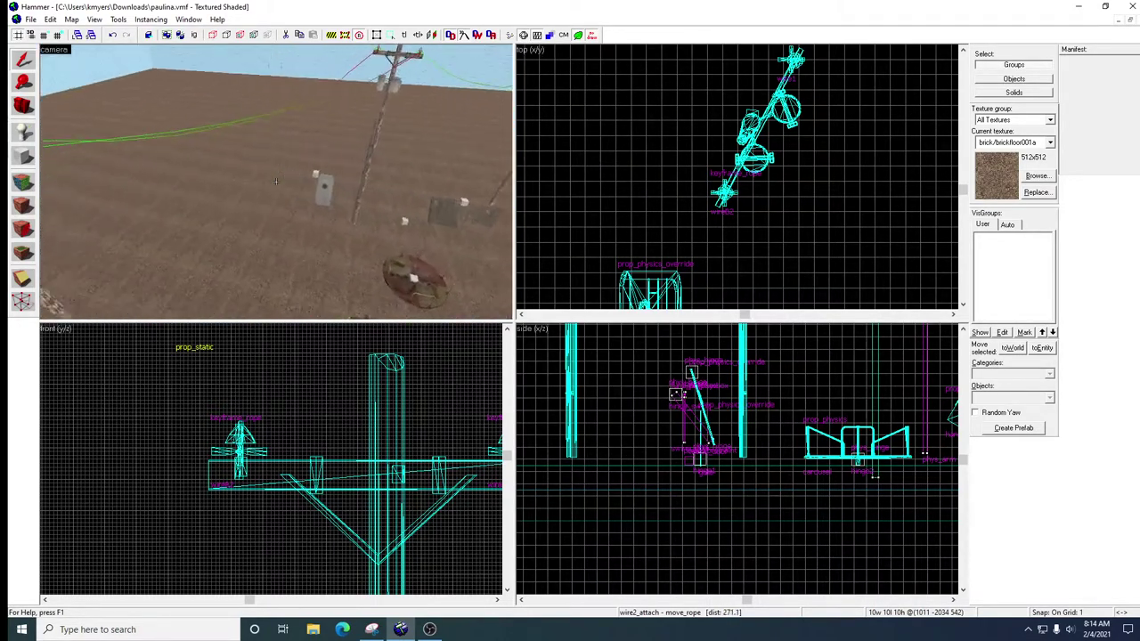
key(s)
key(a)
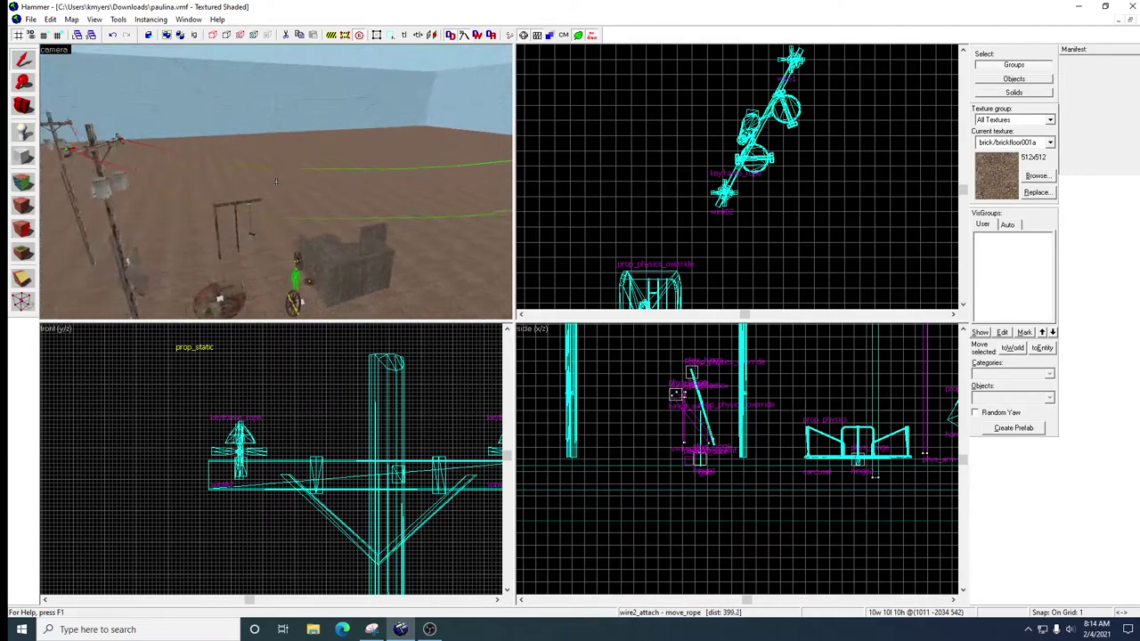
key(d)
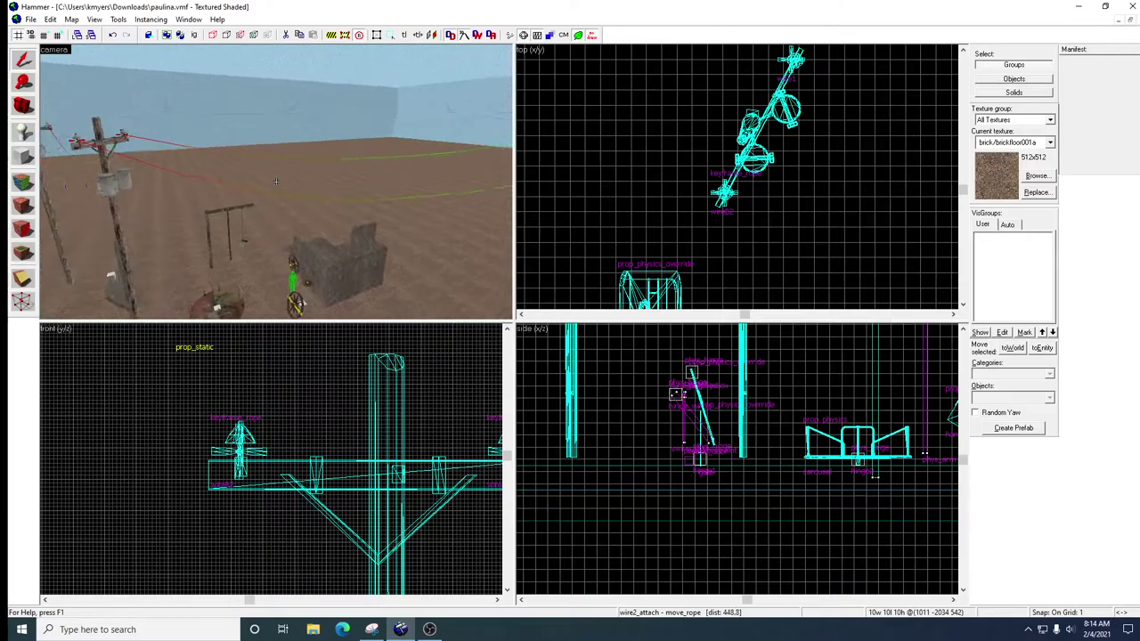
key(a)
key(w)
key(s)
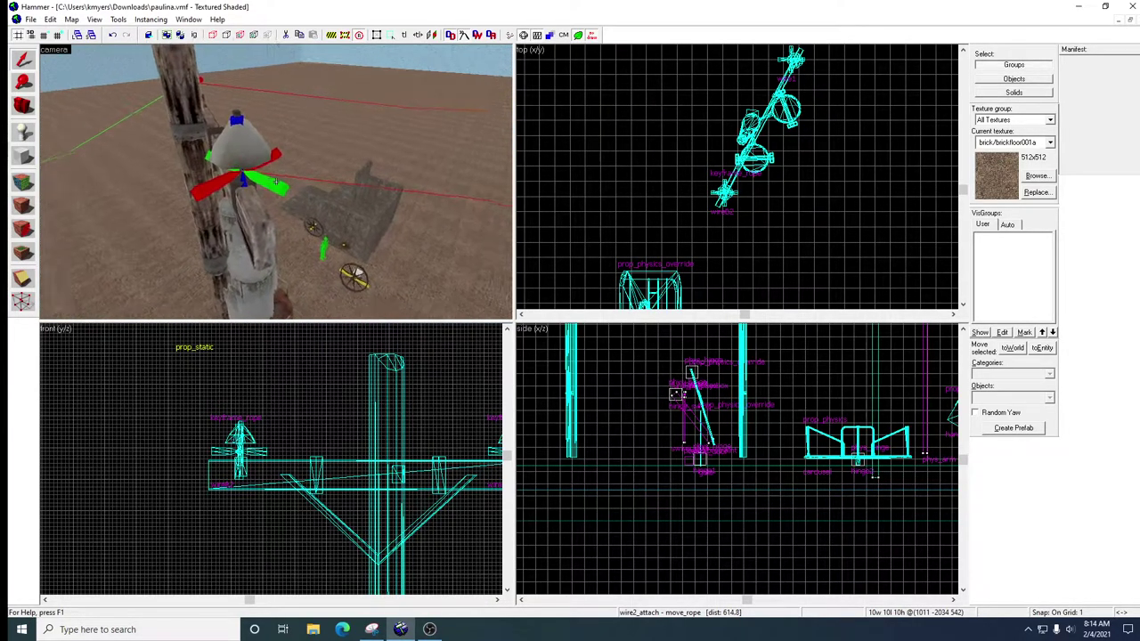
key(w)
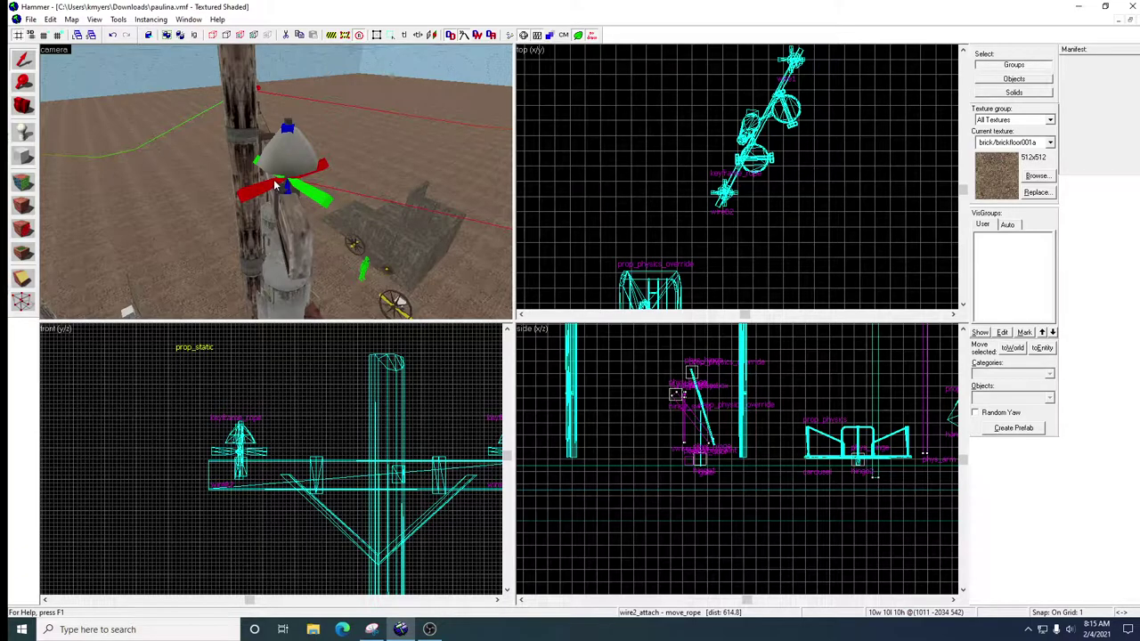
Clone the wireB2 keyframe_rope and place the copy on the free crossarm insulator of the next pole in the top view.
click(266, 190)
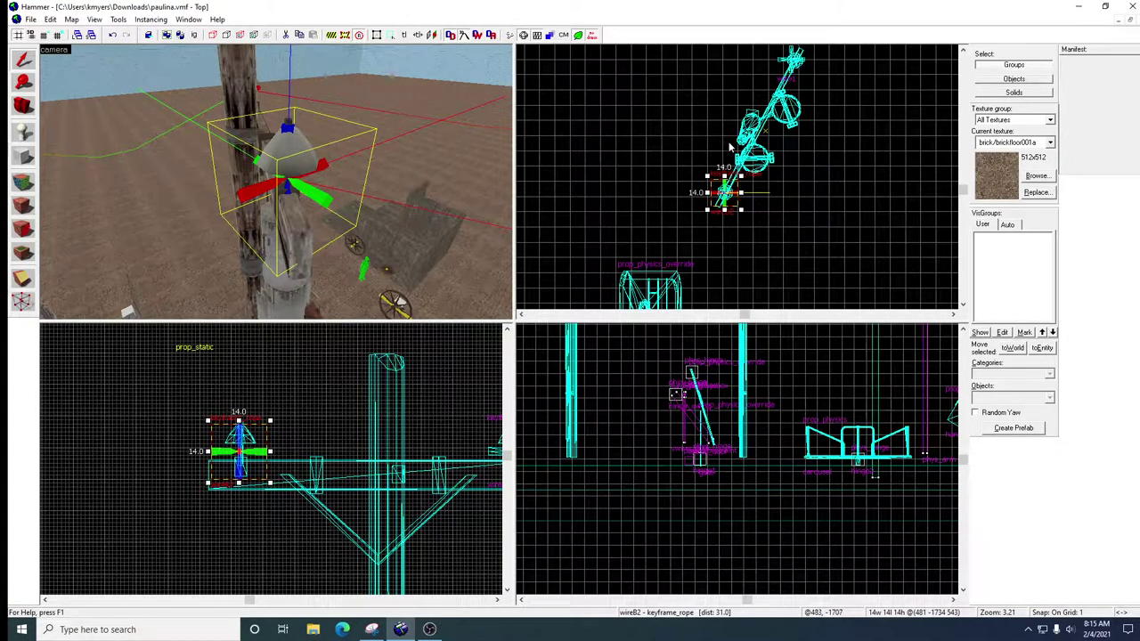
scroll(730, 147, down, 12)
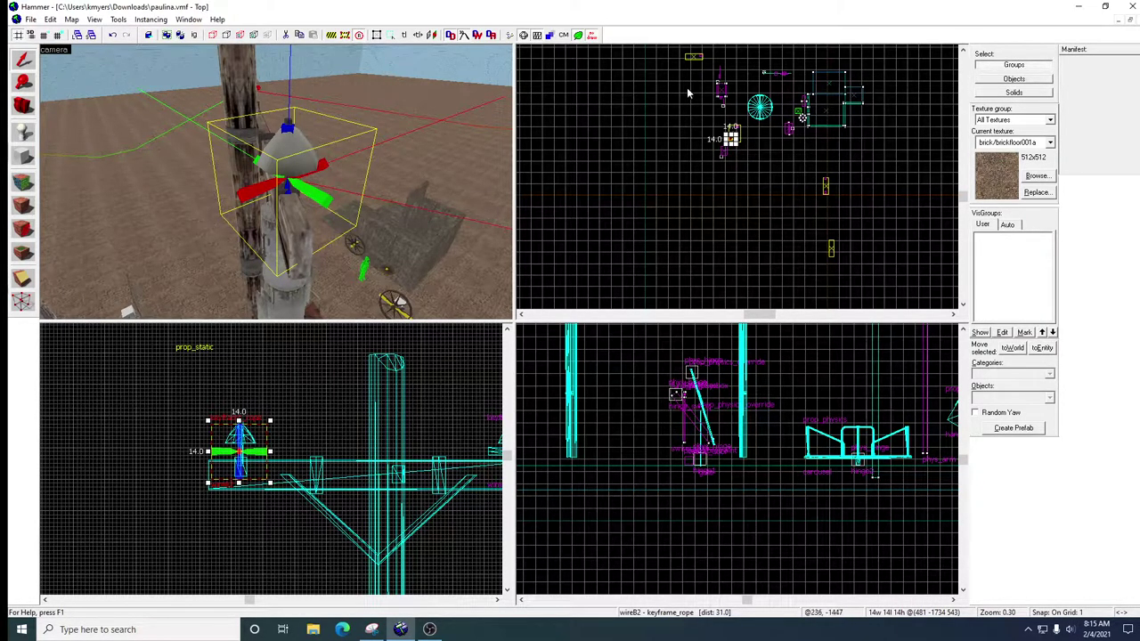
middle_drag(696, 100, 658, 170)
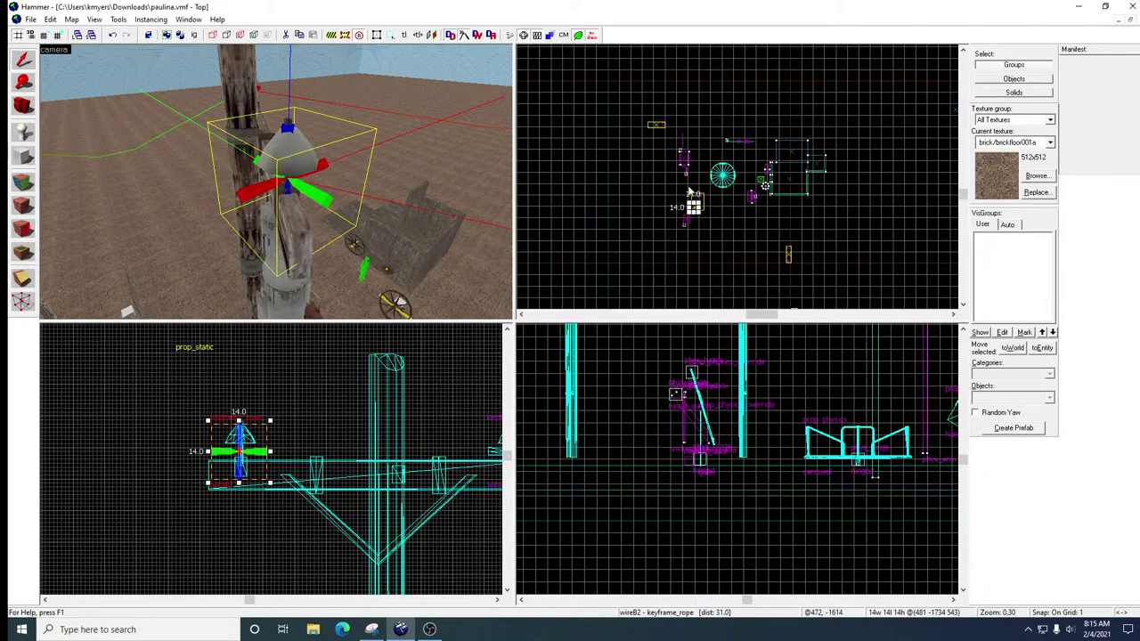
scroll(688, 190, up, 8)
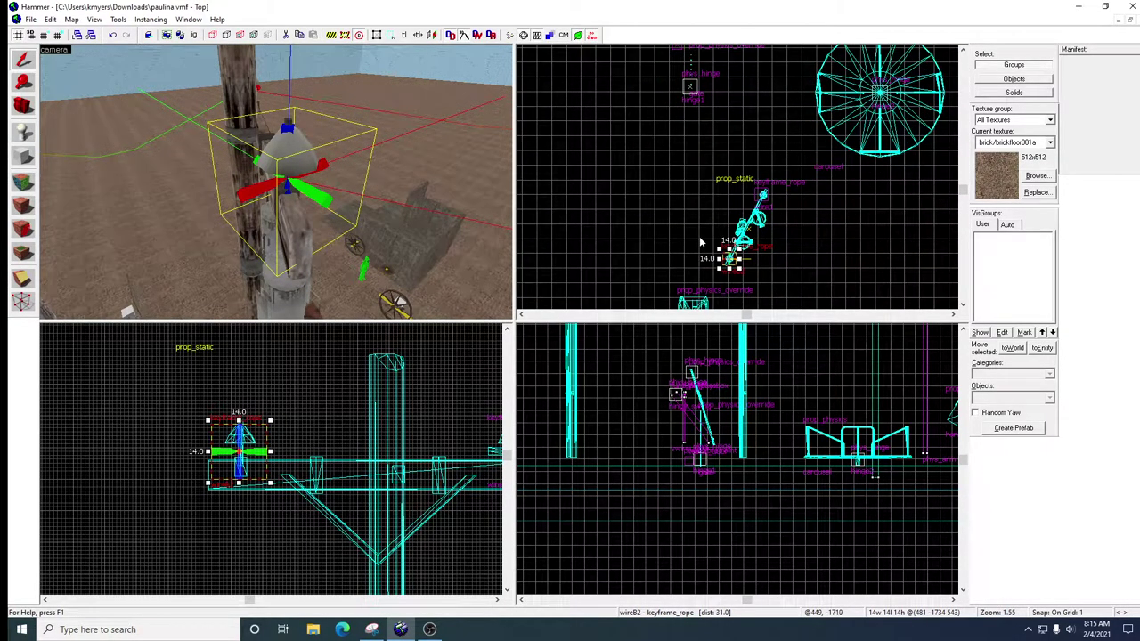
drag(730, 266, 660, 163)
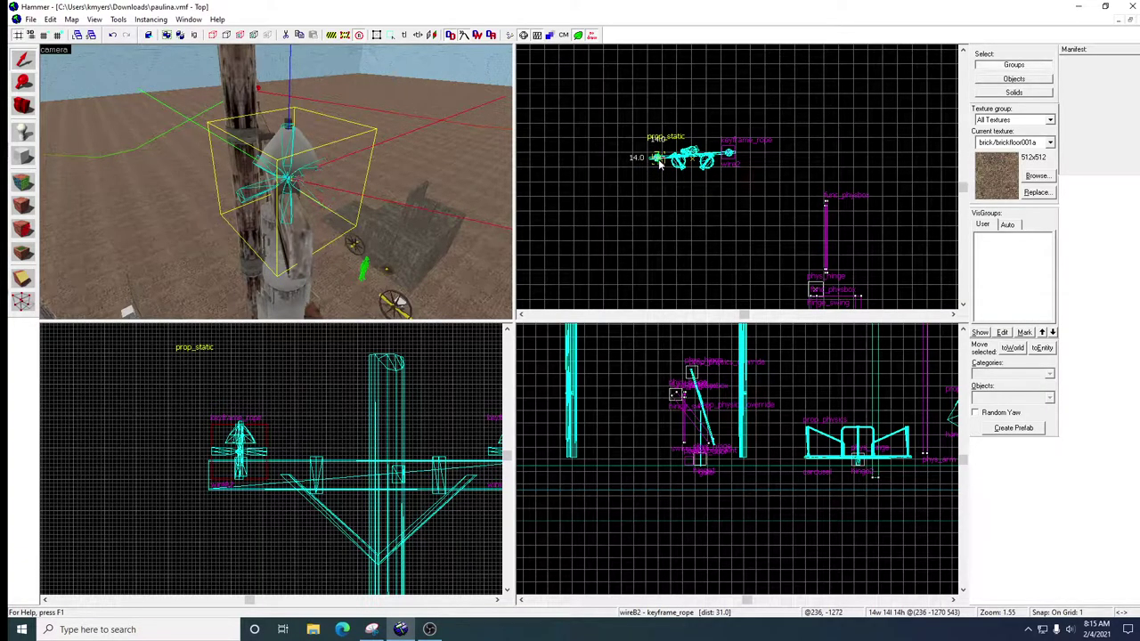
click(660, 163)
Examine the cloned keyframe_rope's placement on its insulator and the wires running between all the poles.
key(z)
key(w)
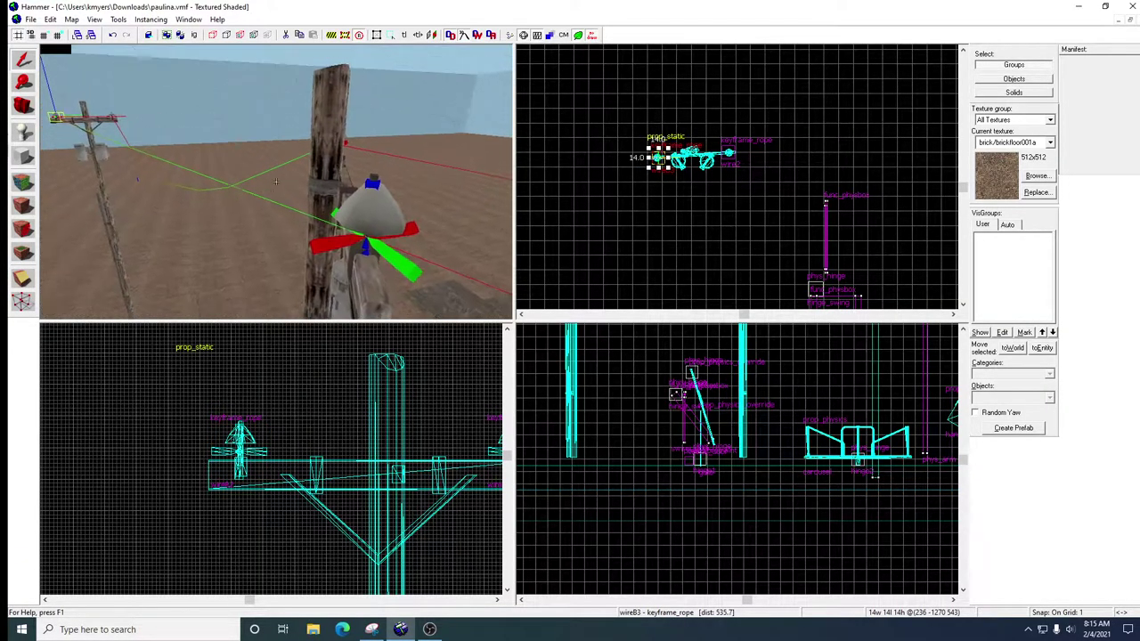
key(d)
key(w)
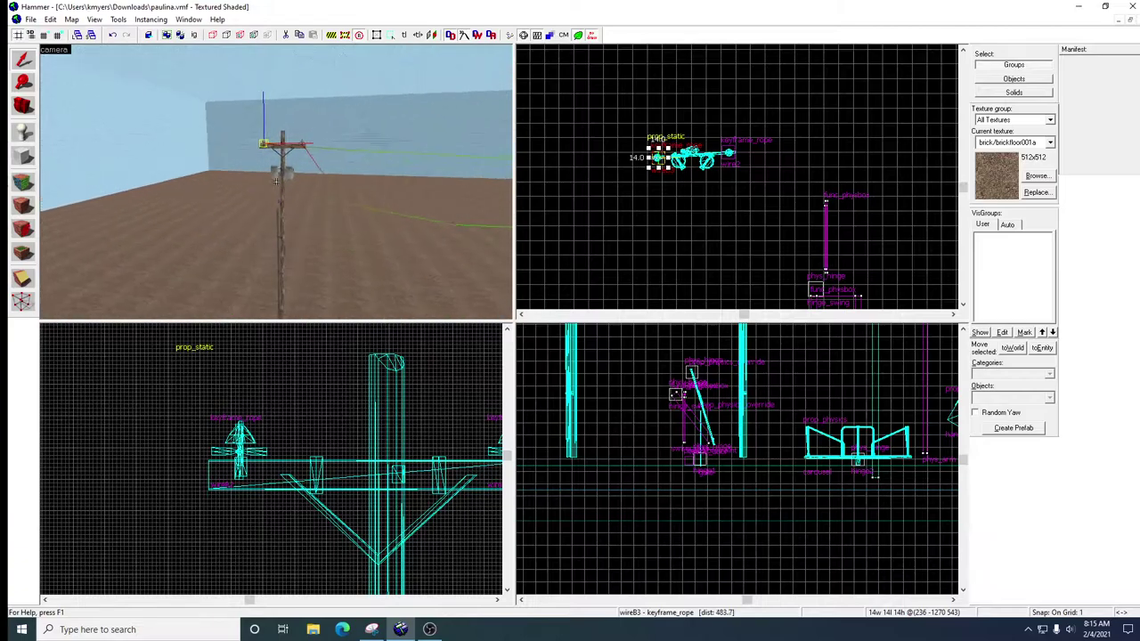
key(a)
key(a)
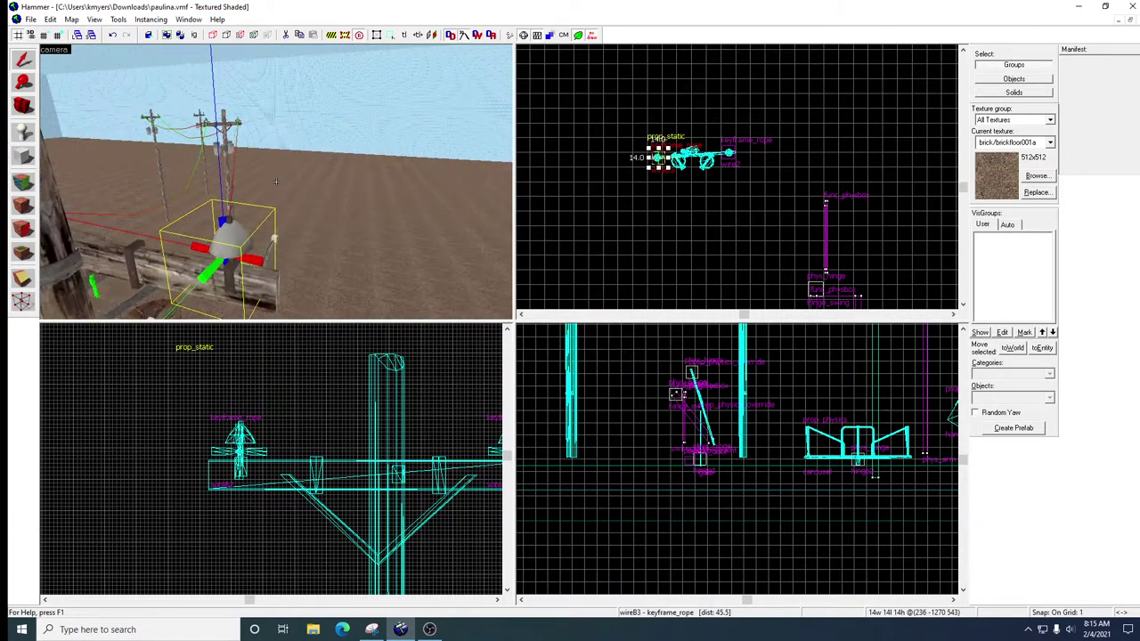
key(w)
key(w)
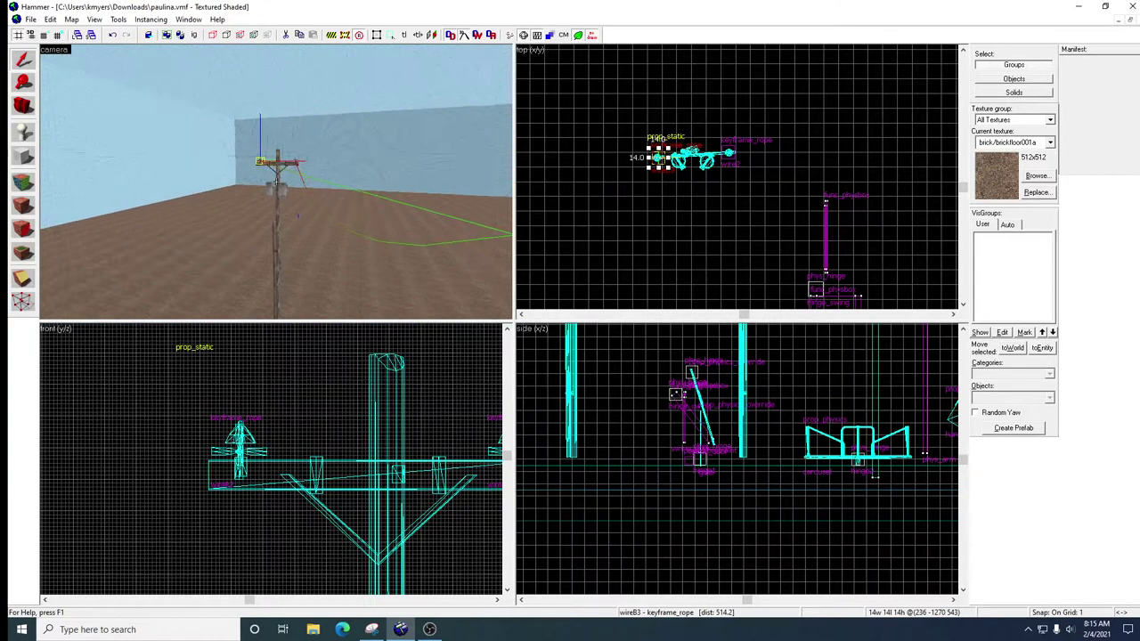
key(Up)
key(Up)
key(Up)
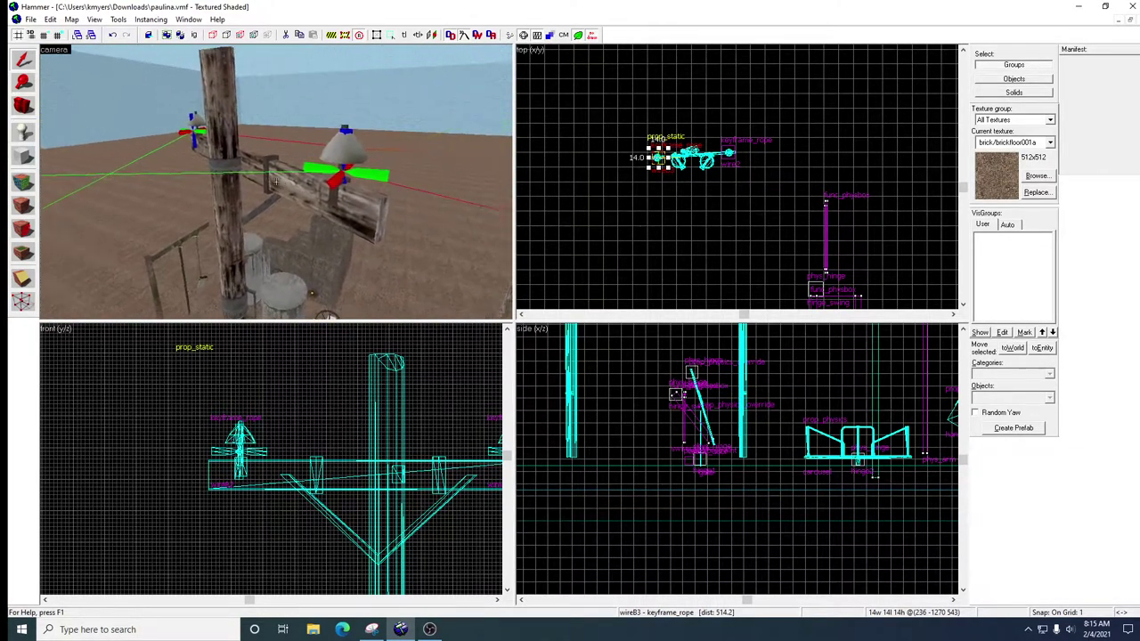
key(w)
key(Right)
key(Right)
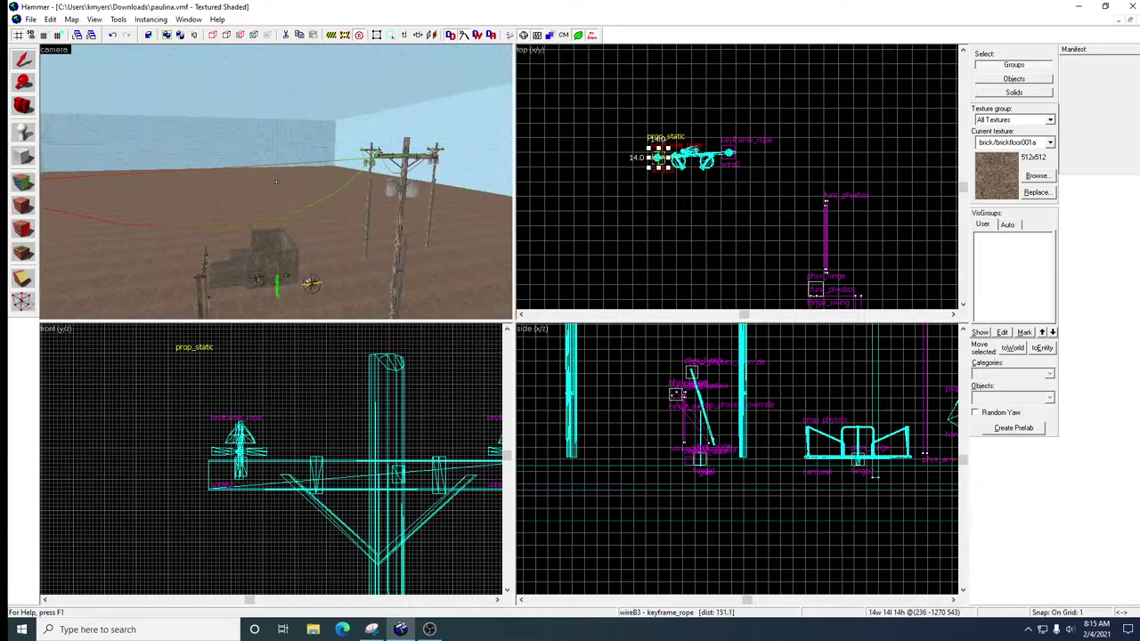
key(Up)
key(Up)
key(Up)
key(w)
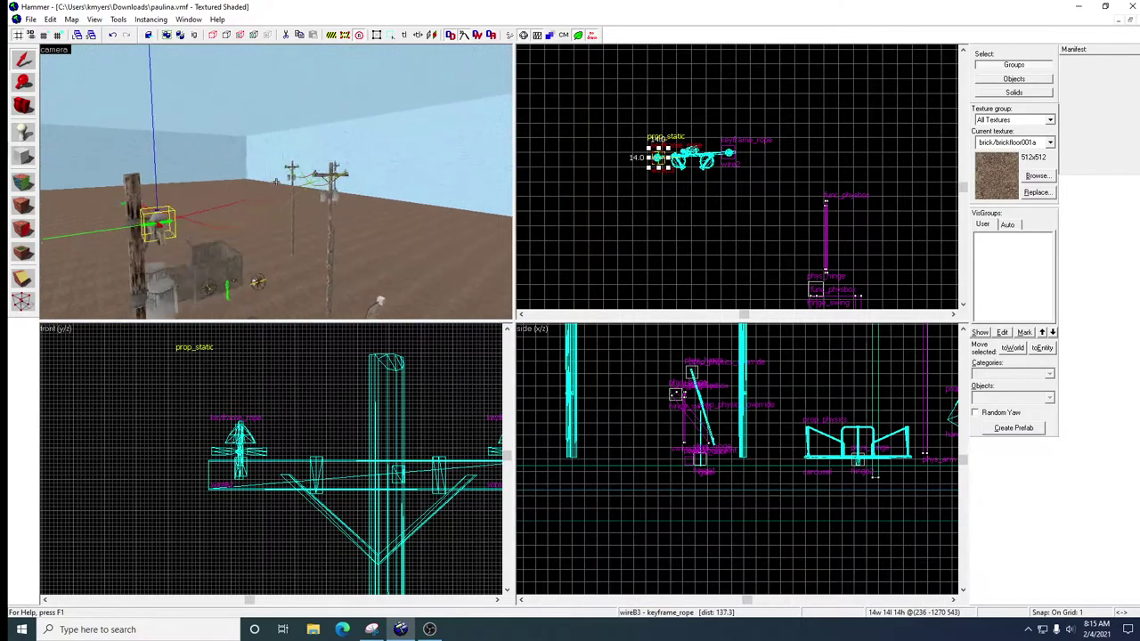
key(w)
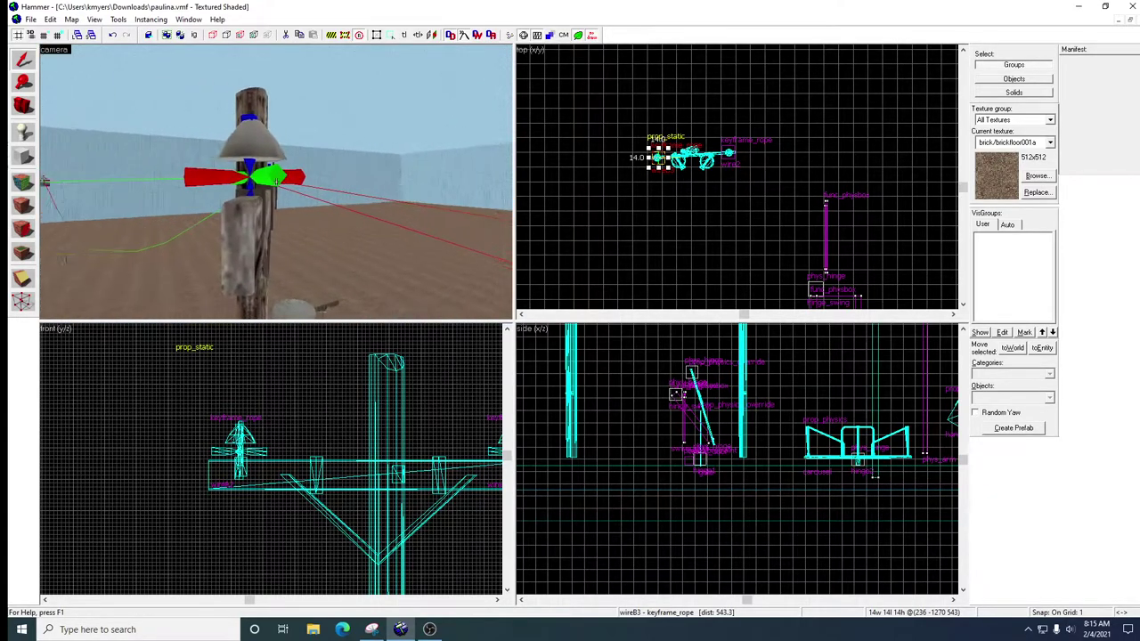
Set the Slack of the wireB2 keyframe_rope to 100 and apply the change.
double_click(276, 181)
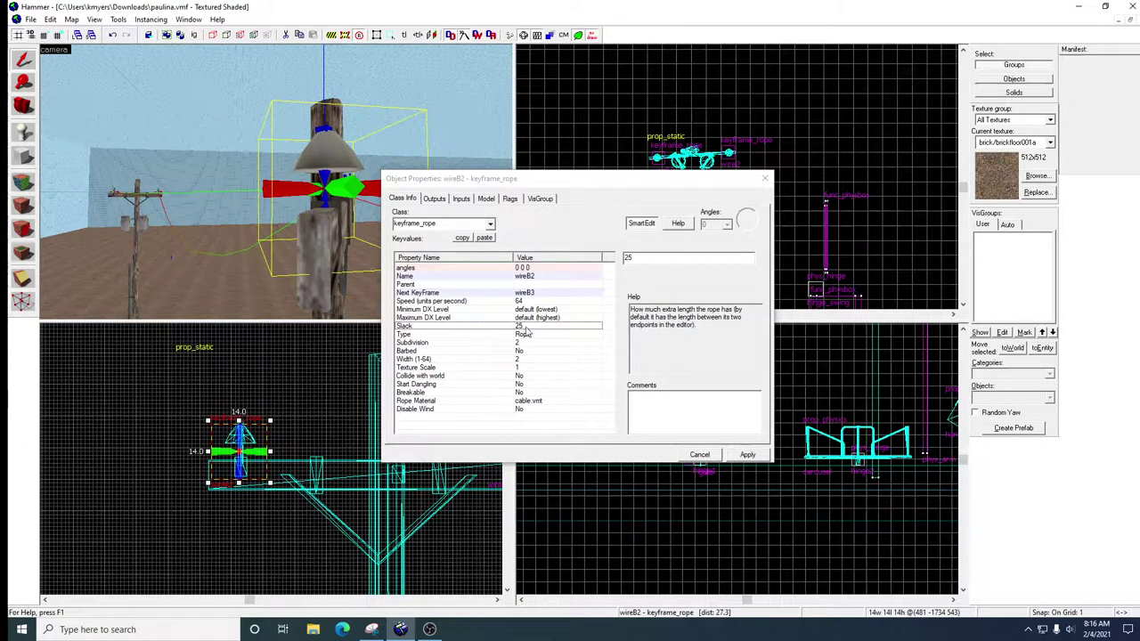
double_click(627, 258)
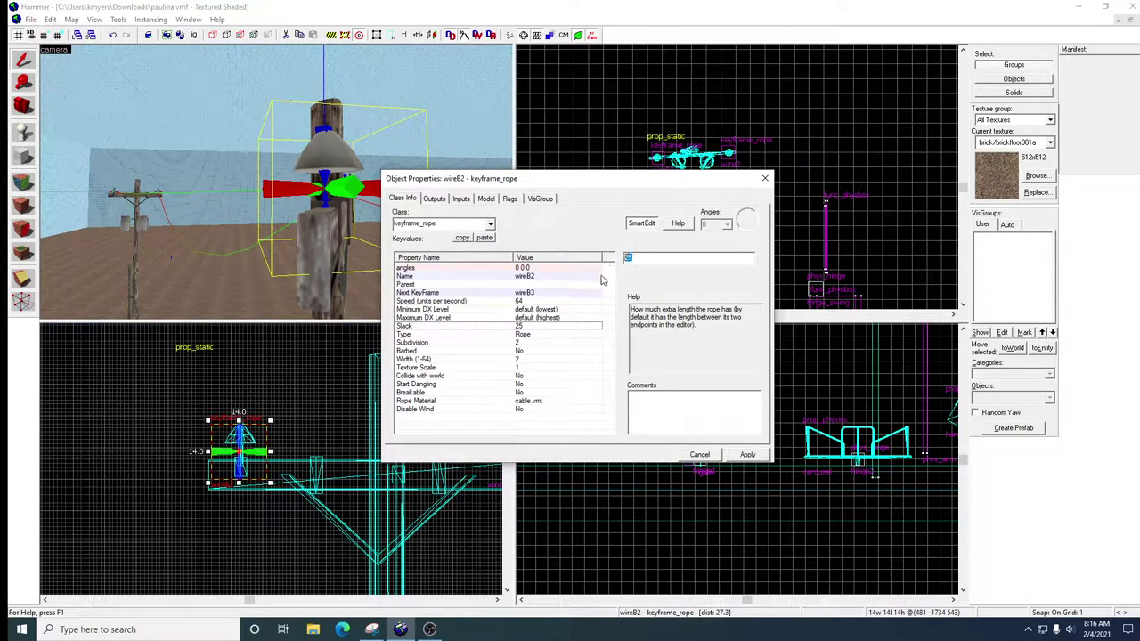
text(100)
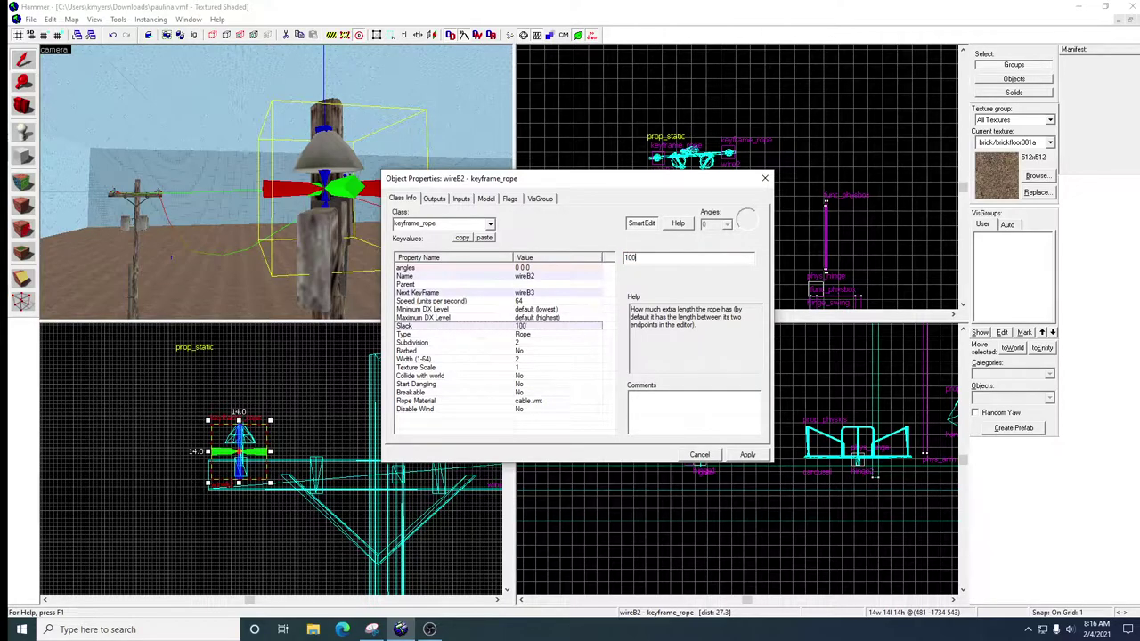
key(Return)
click(746, 455)
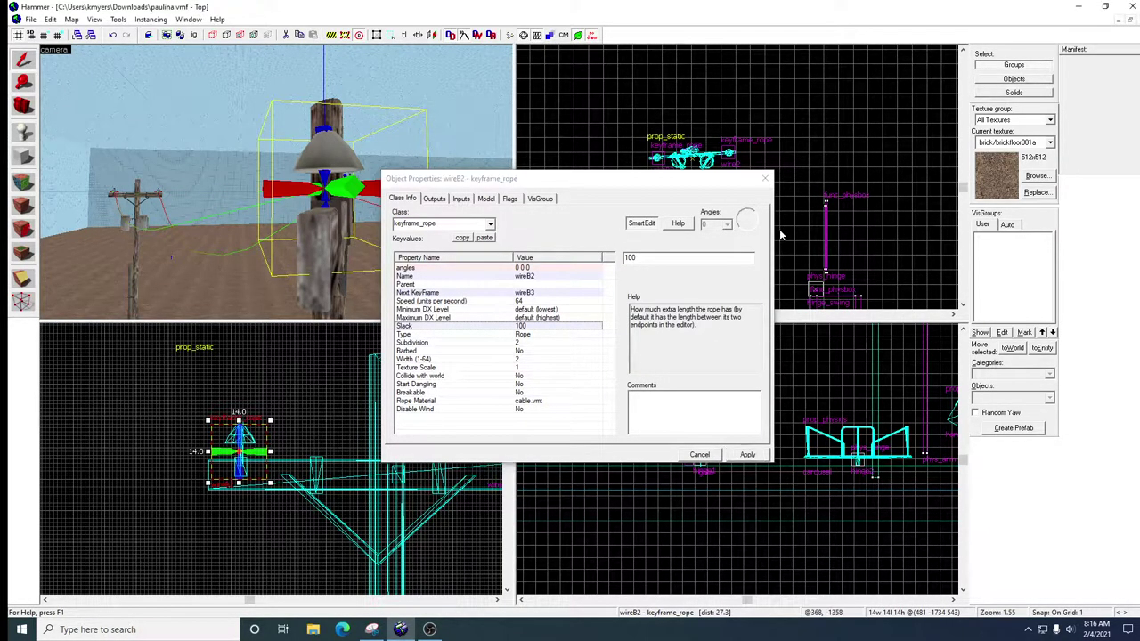
Close the wireB2 properties and examine the sag of both wires between the utility poles from several angles.
click(764, 179)
key(z)
key(w)
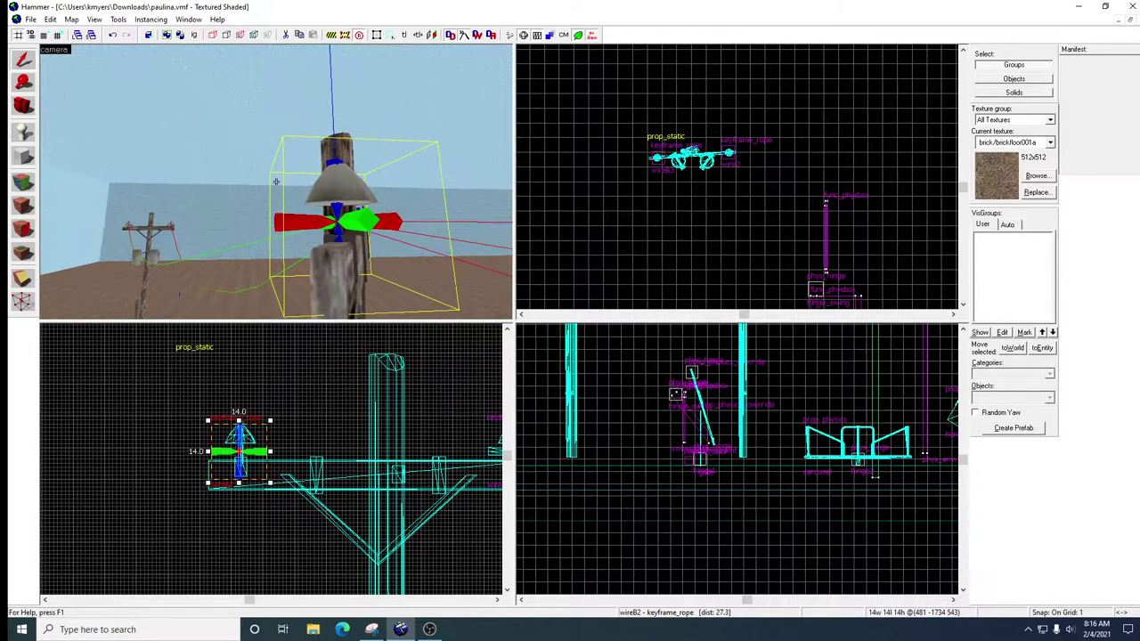
key(a)
key(w)
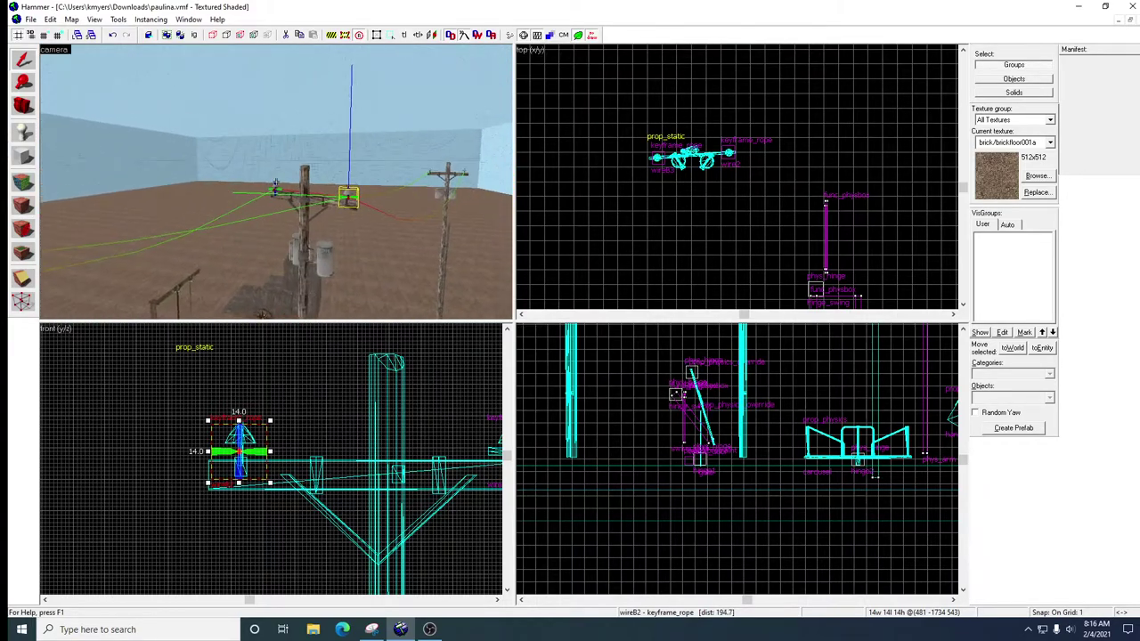
key(s)
key(d)
key(a)
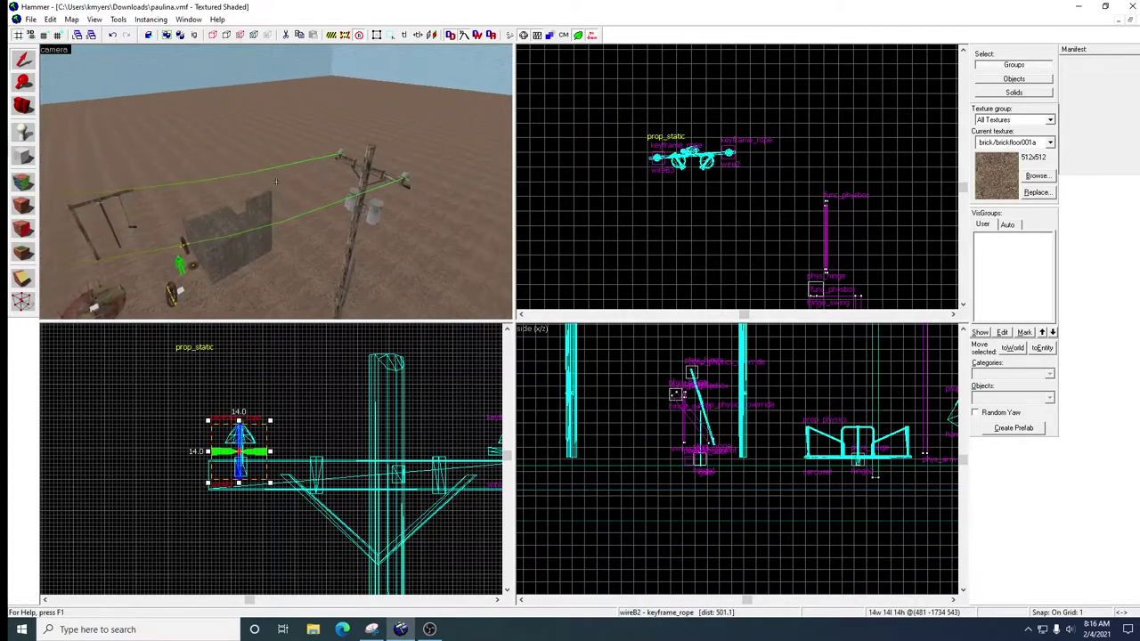
key(d)
key(w)
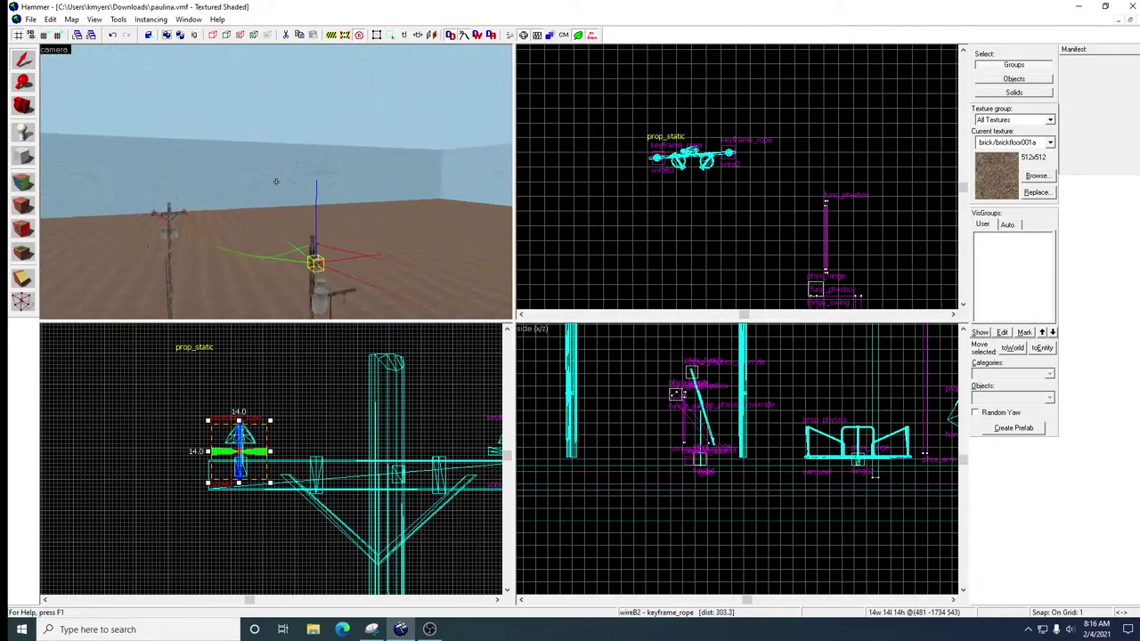
key(a)
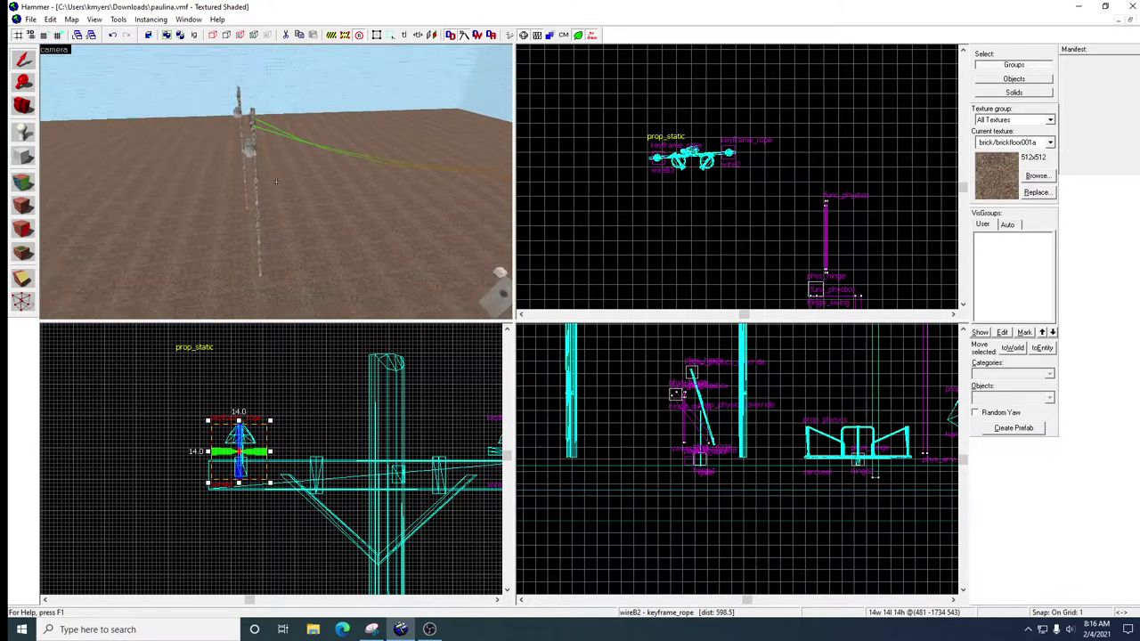
key(s)
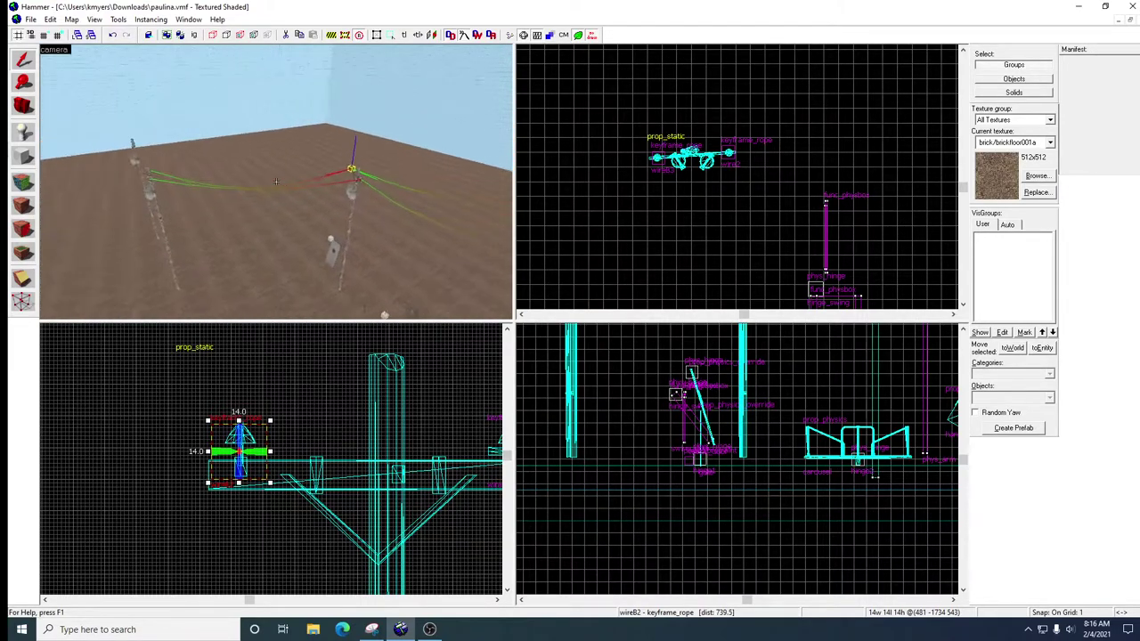
key(s)
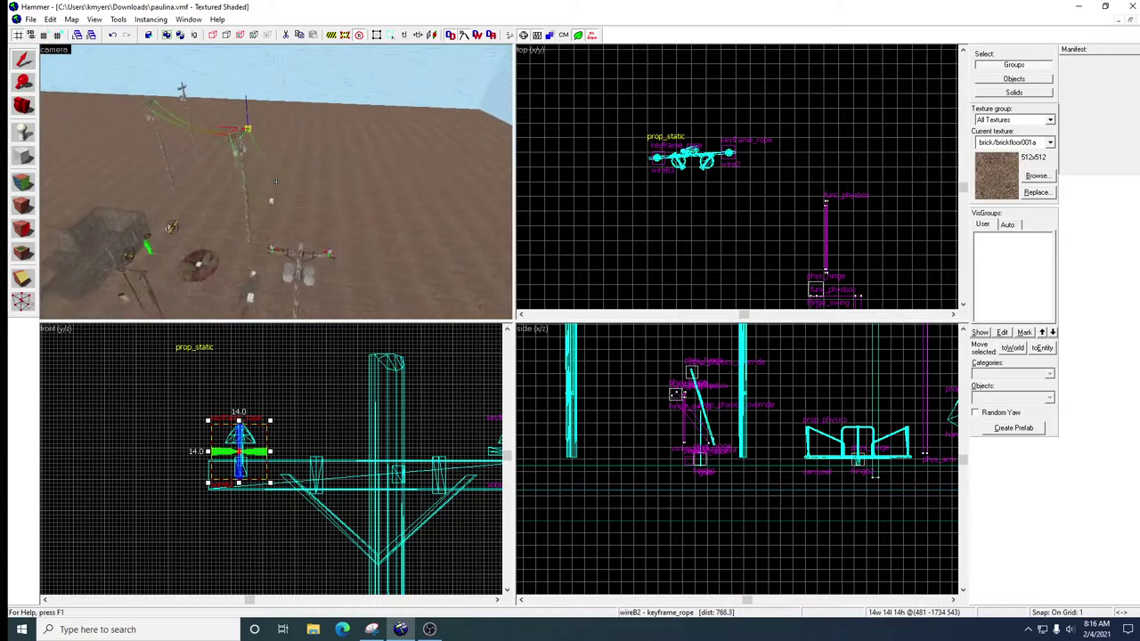
key(d)
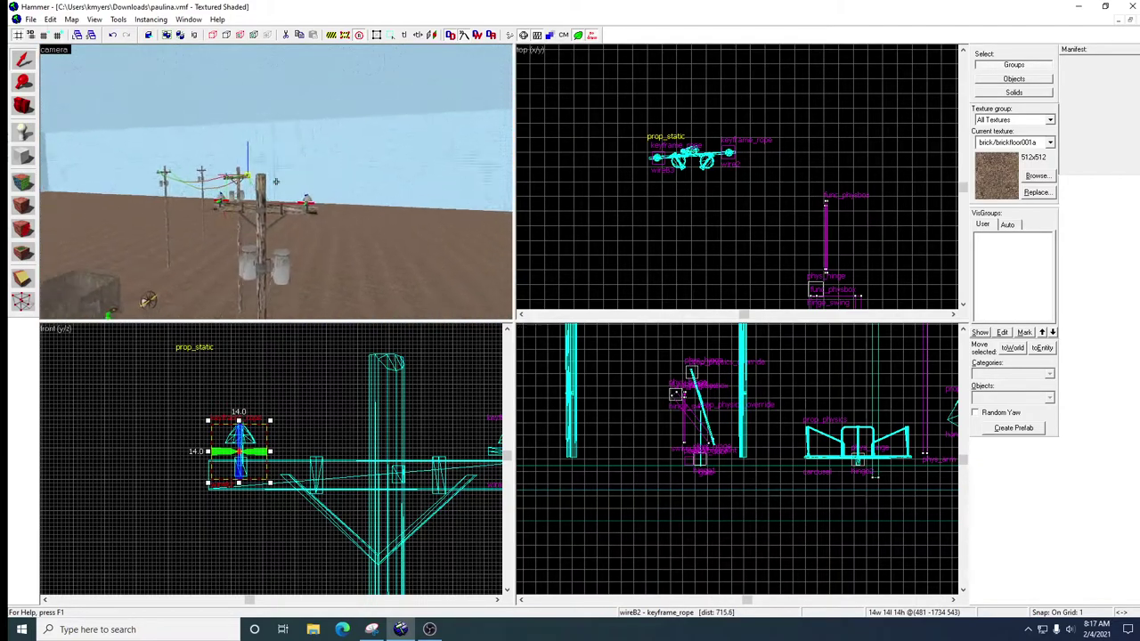
Clone the wire2 keyframe_rope from the nearest pole's crossarm insulator and place the copy beyond the pole, over the func_physbox, in the top view.
key(a)
key(w)
key(w)
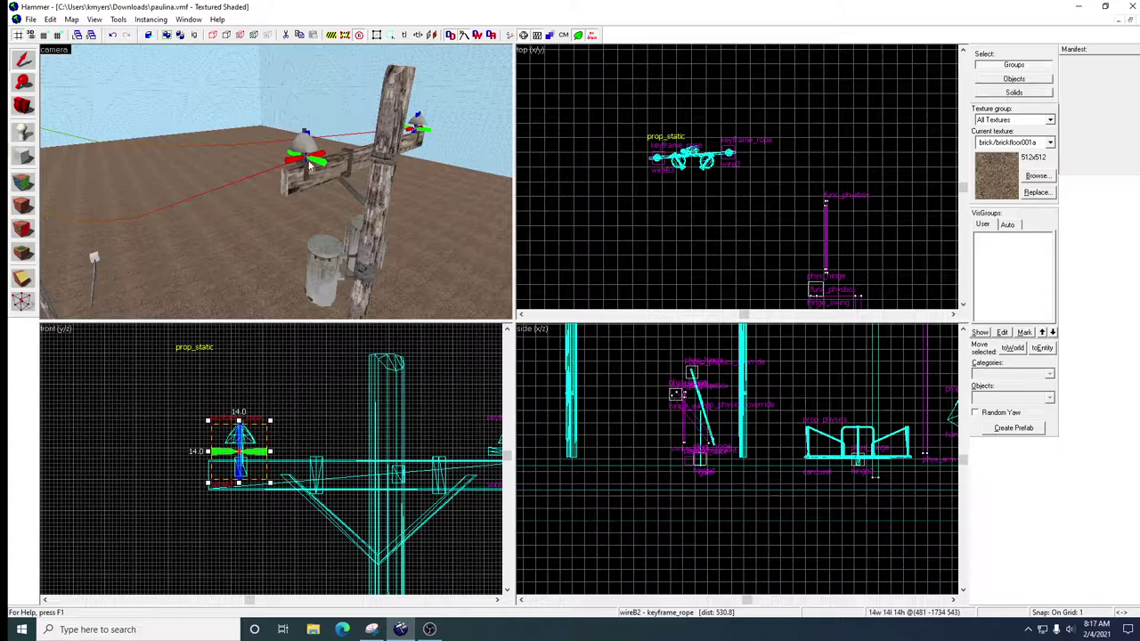
click(300, 163)
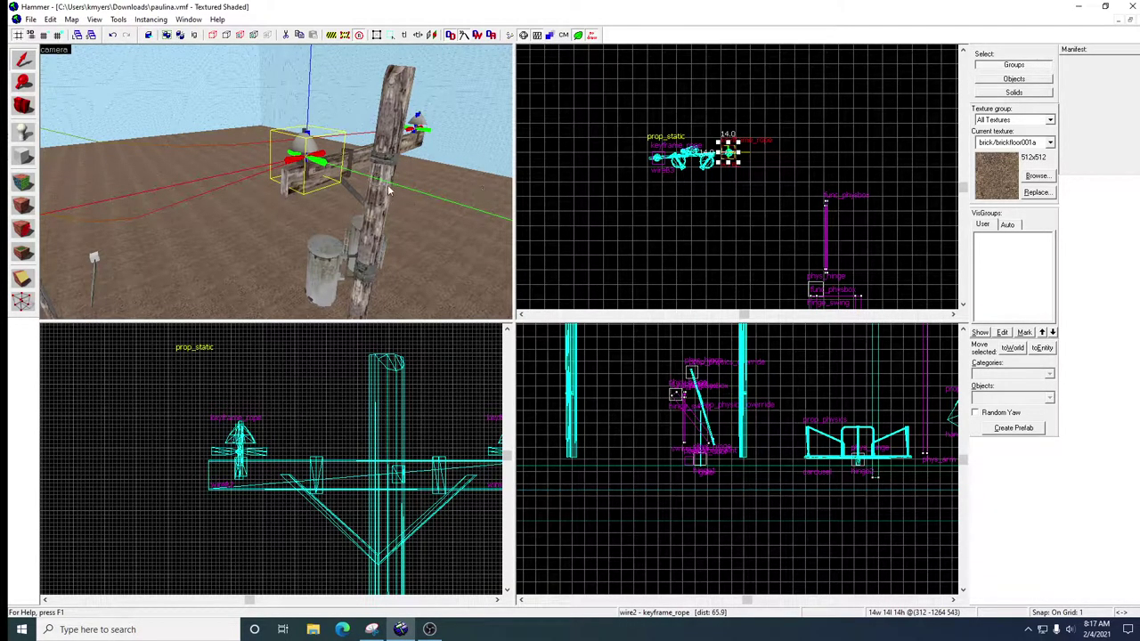
key(z)
key(w)
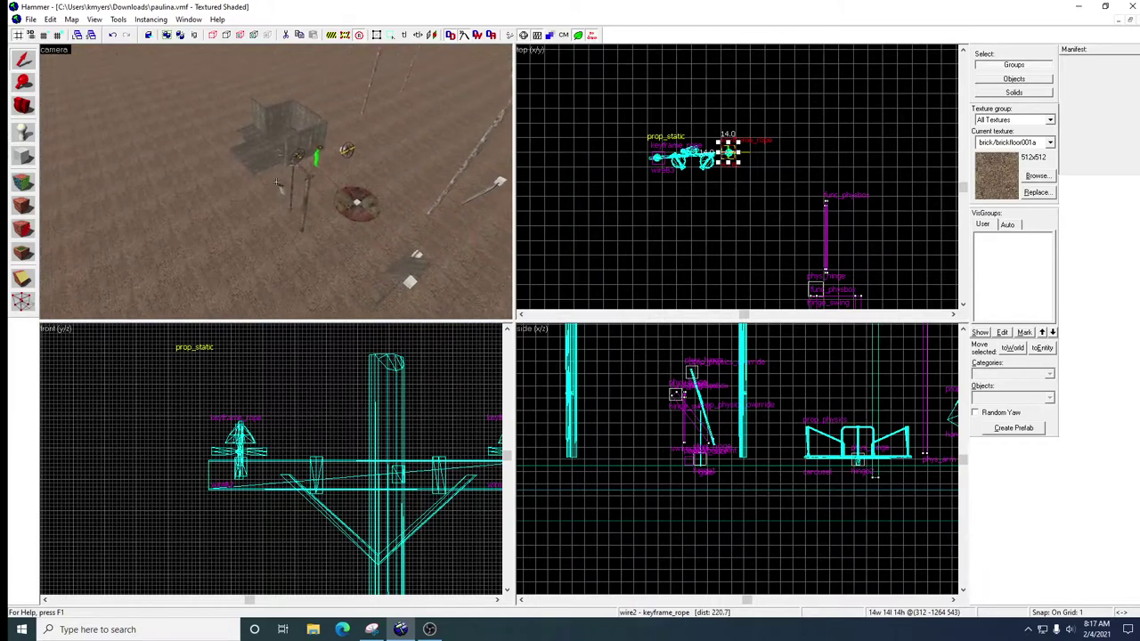
key(w)
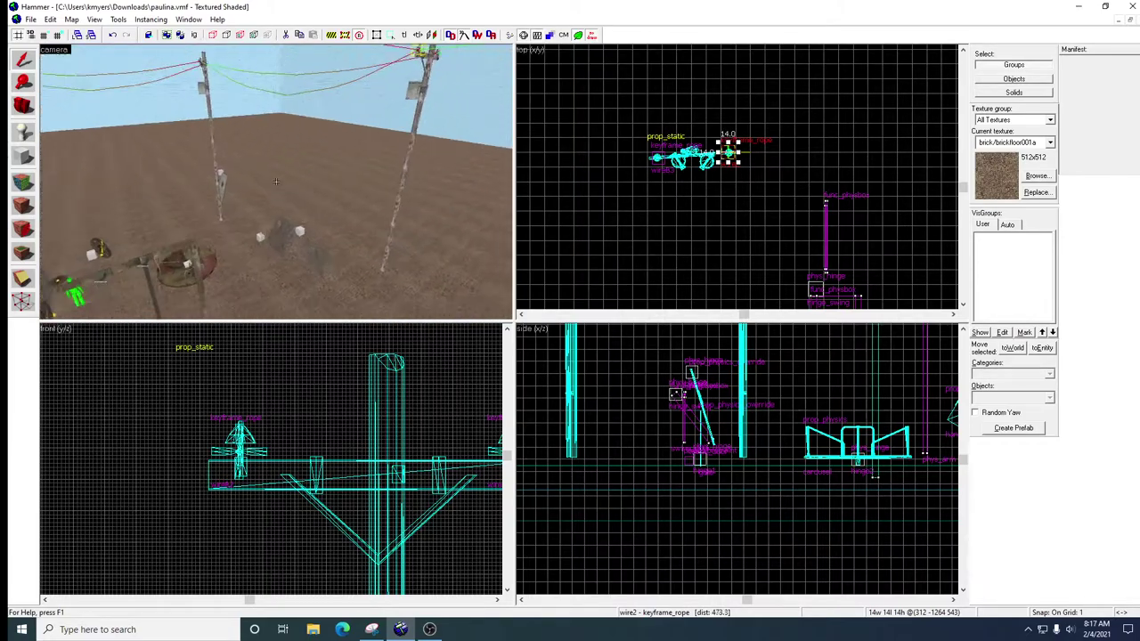
key(s)
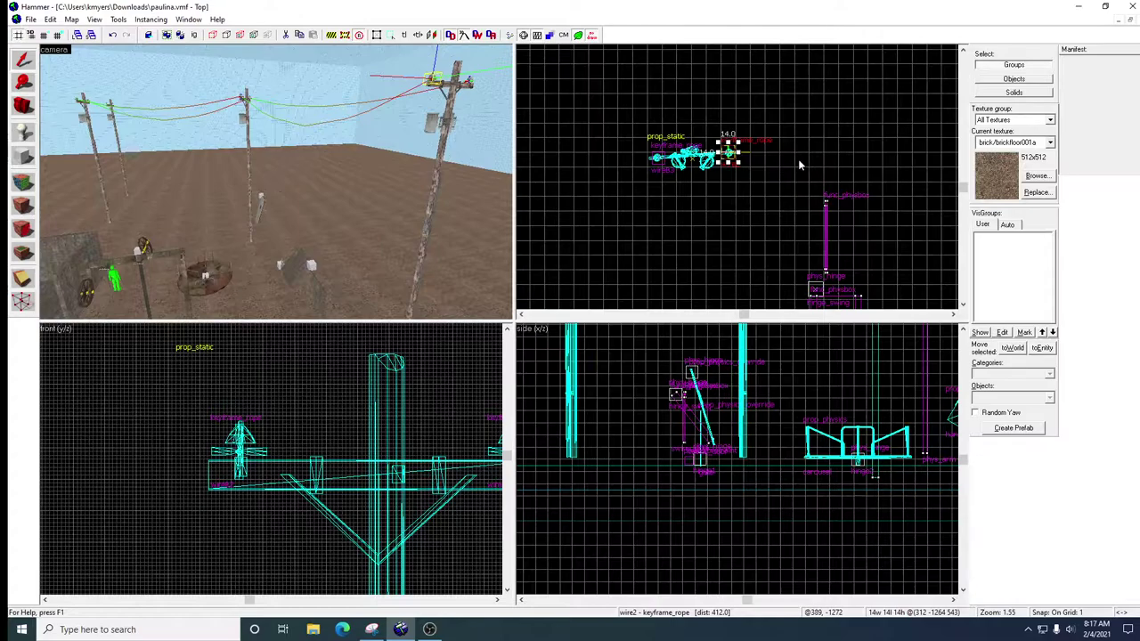
scroll(799, 166, up, 2)
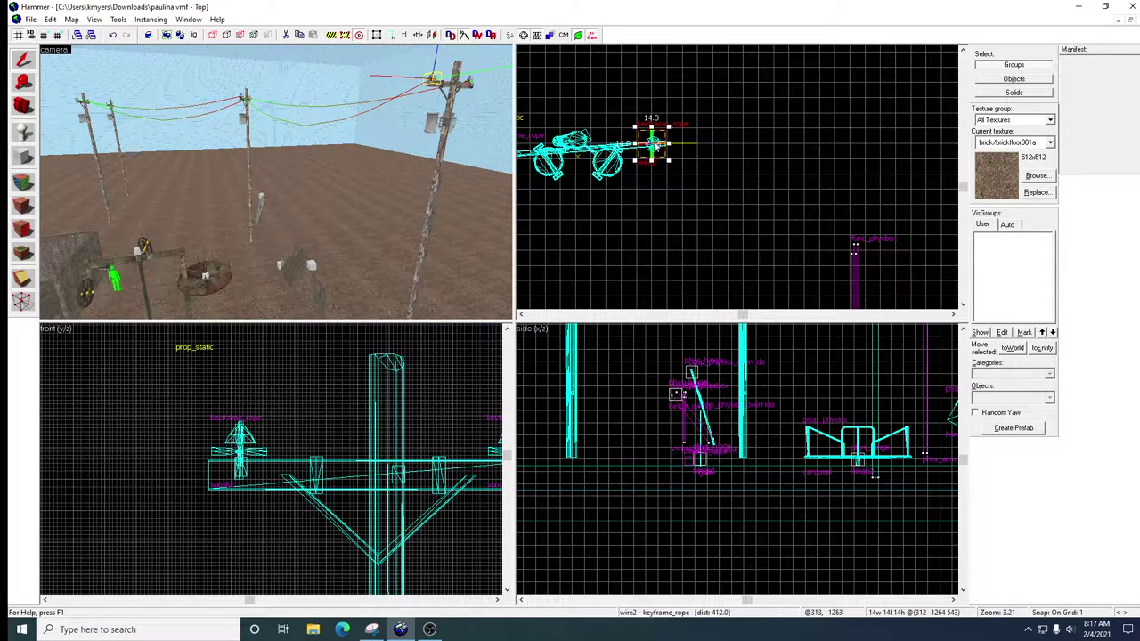
drag(655, 146, 559, 159)
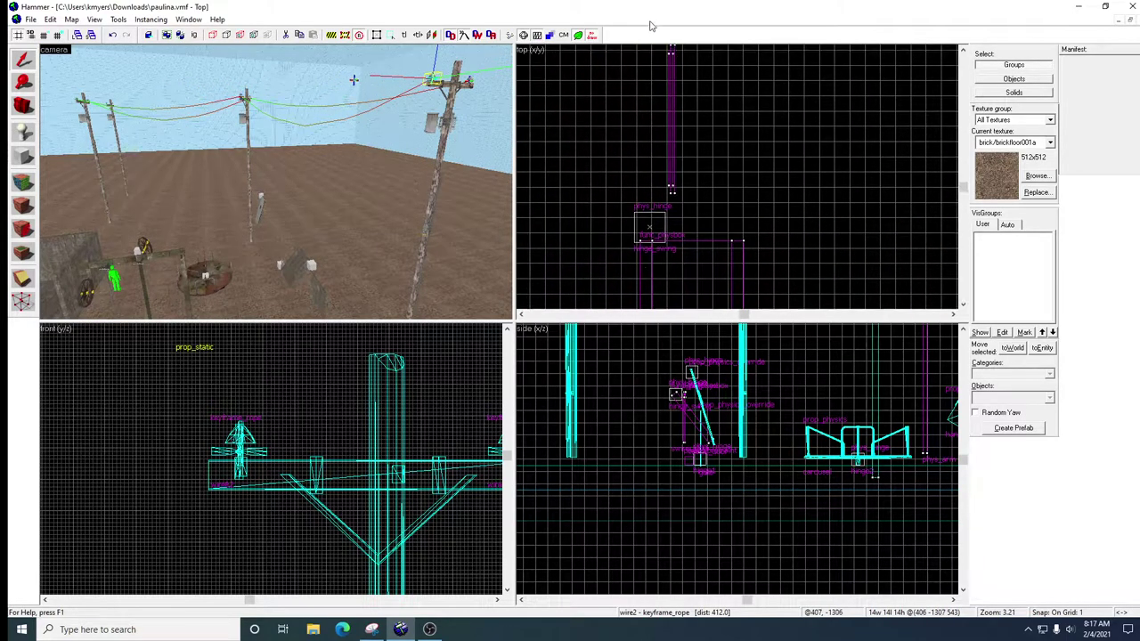
drag(650, 25, 675, 178)
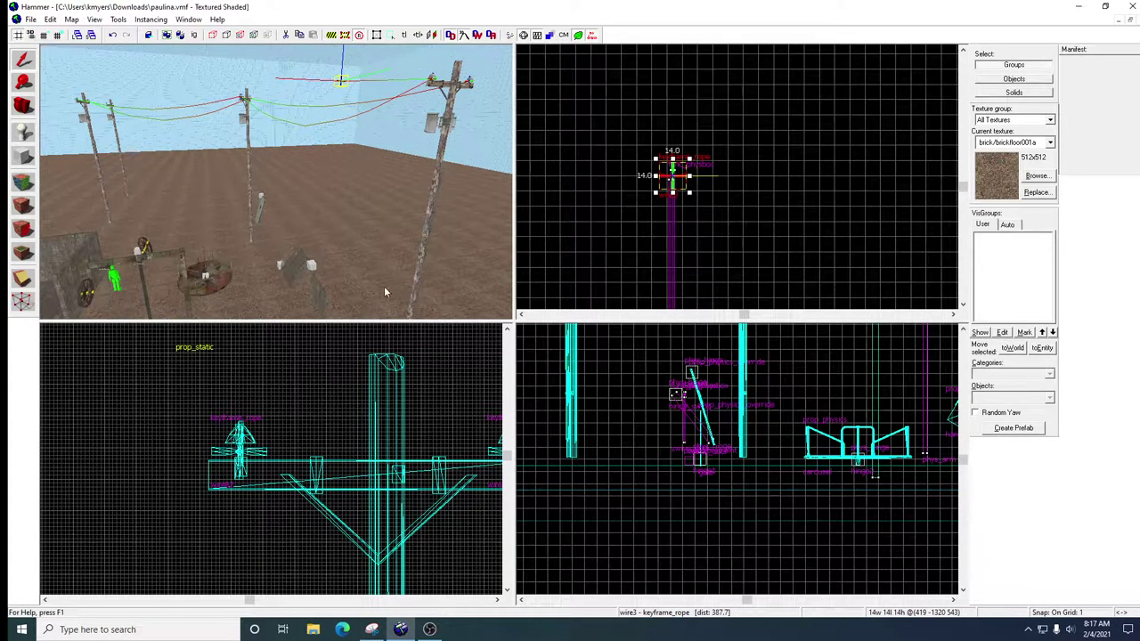
Lower the cloned keyframe_rope in the front view to the top of the short wooden post holding the phys_ballsocket.
scroll(334, 458, down, 5)
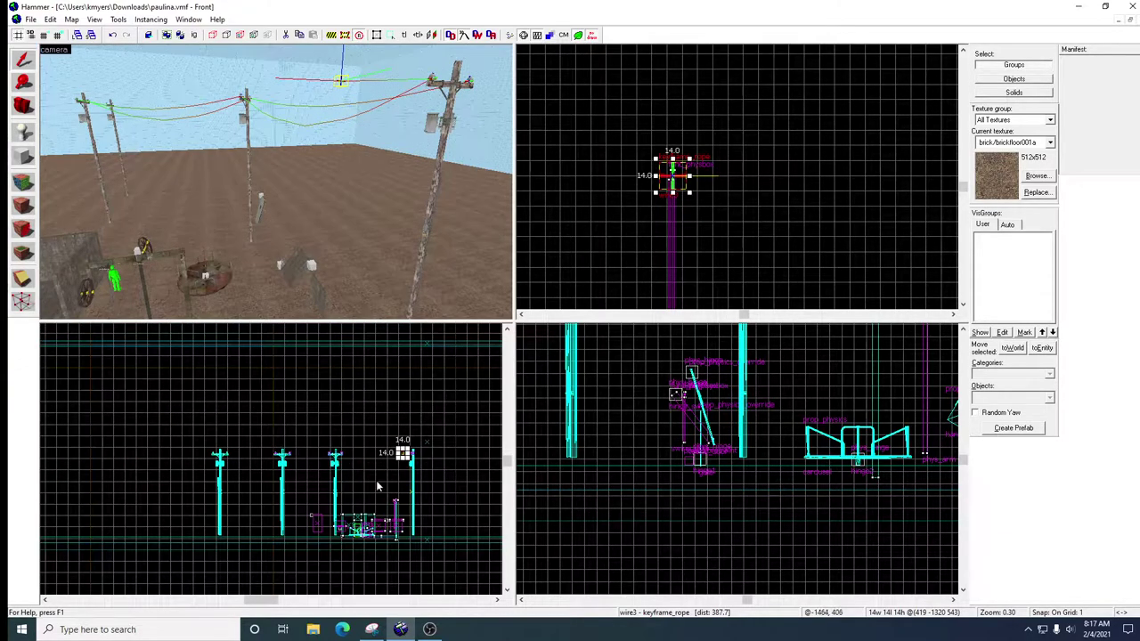
scroll(377, 489, up, 5)
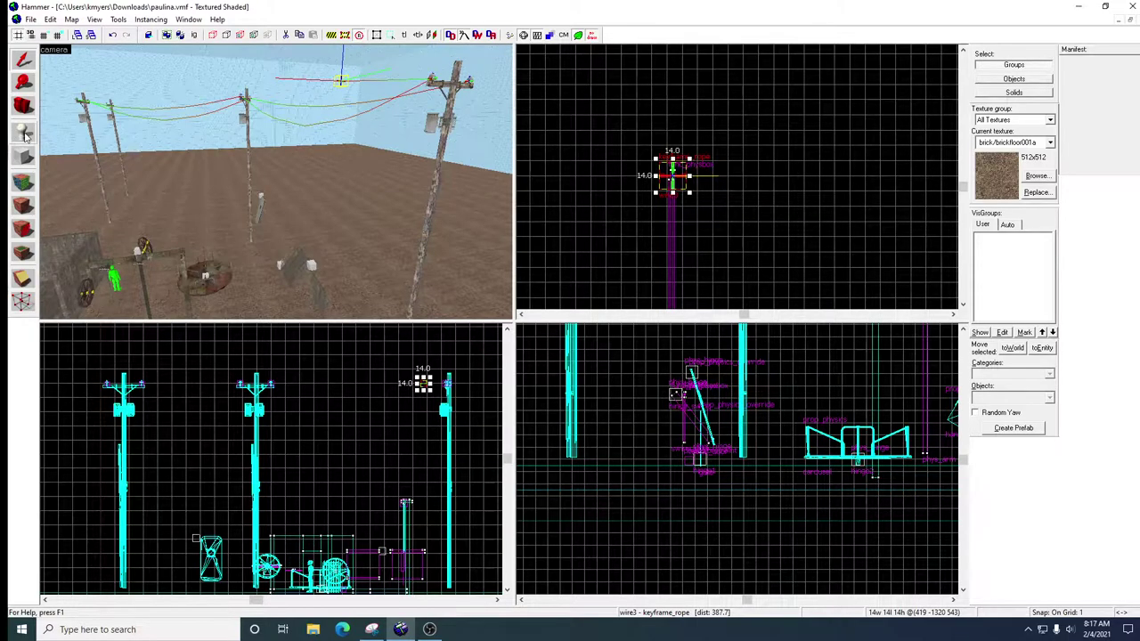
scroll(417, 388, up, 4)
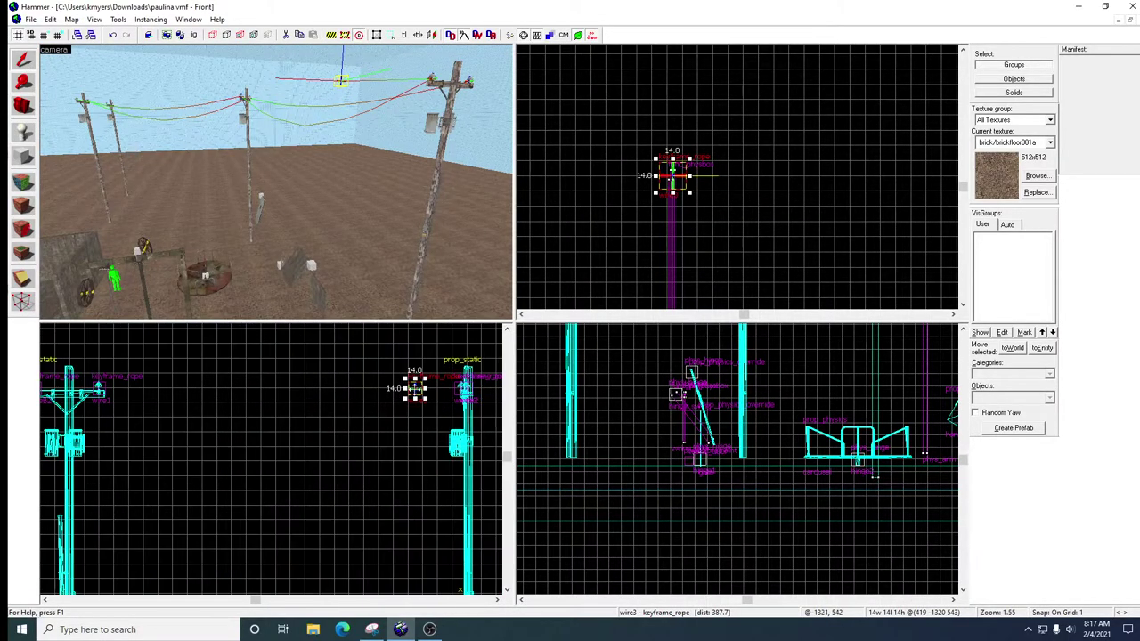
drag(414, 388, 379, 392)
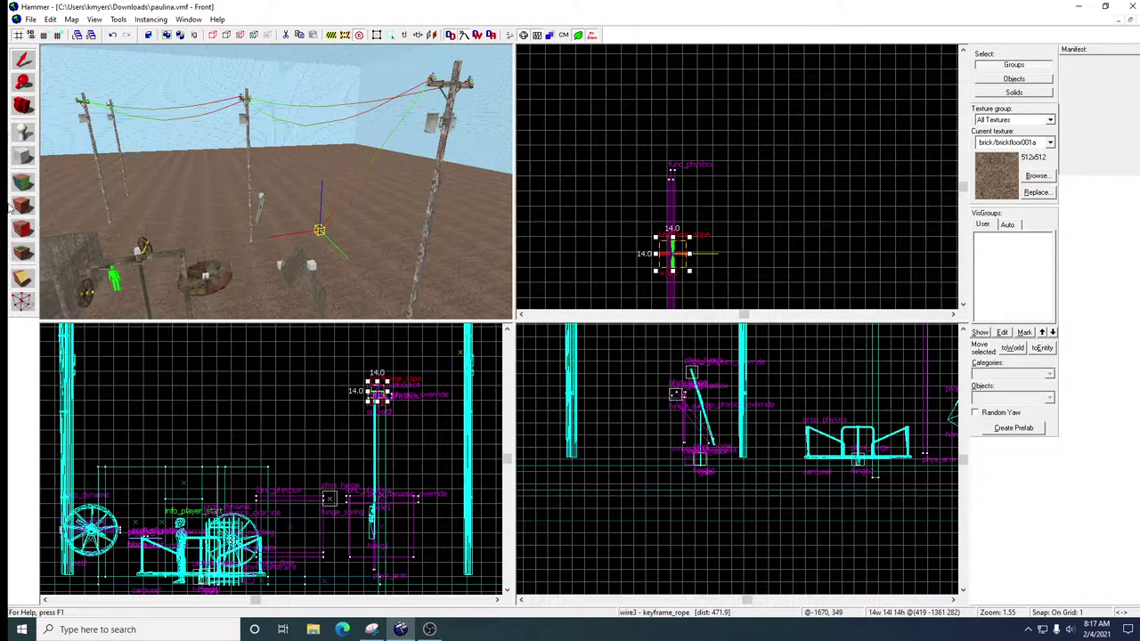
Move the cloned keyframe_rope in an enlarged top view onto the end post of the phys_ballsocket frame, and restore the four-viewport layout.
key(z)
key(w)
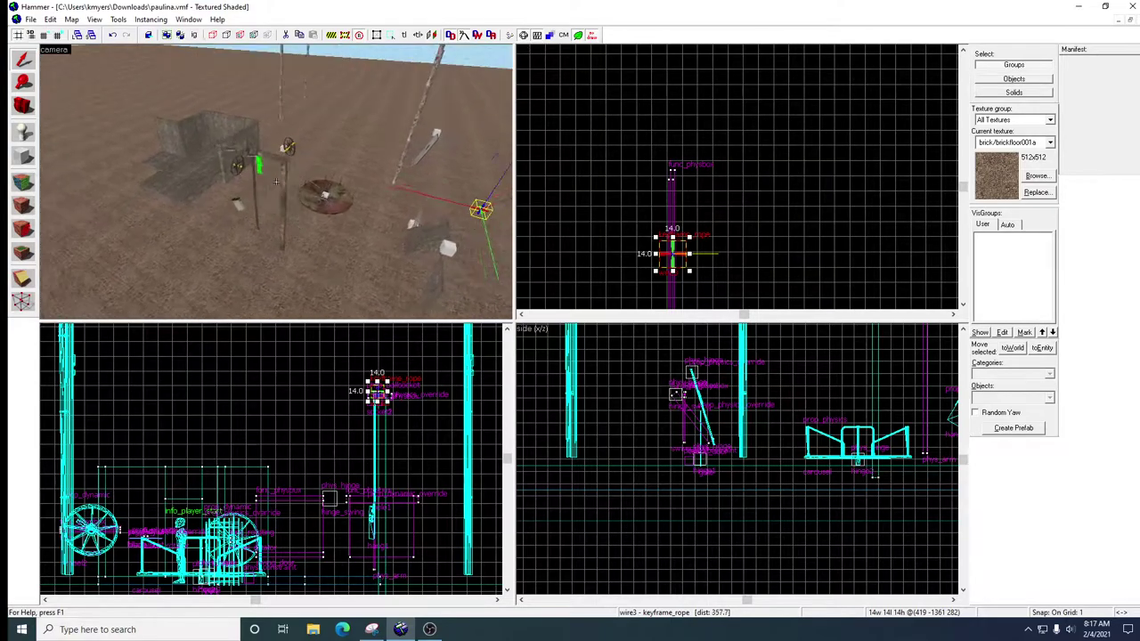
key(a)
key(z)
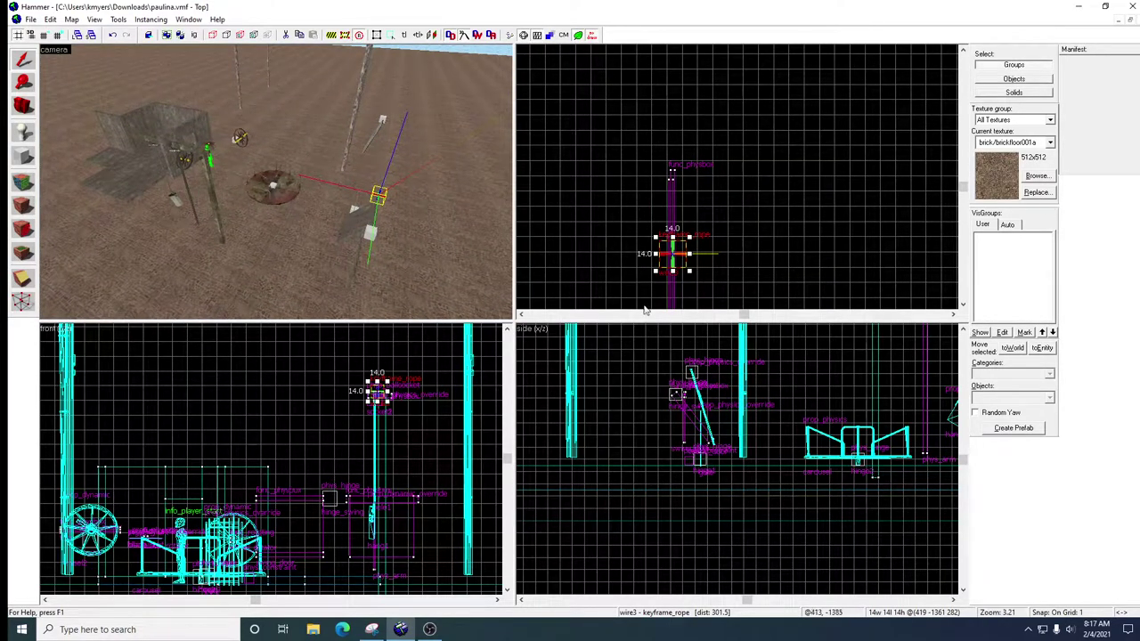
drag(515, 319, 204, 498)
scroll(659, 294, down, 8)
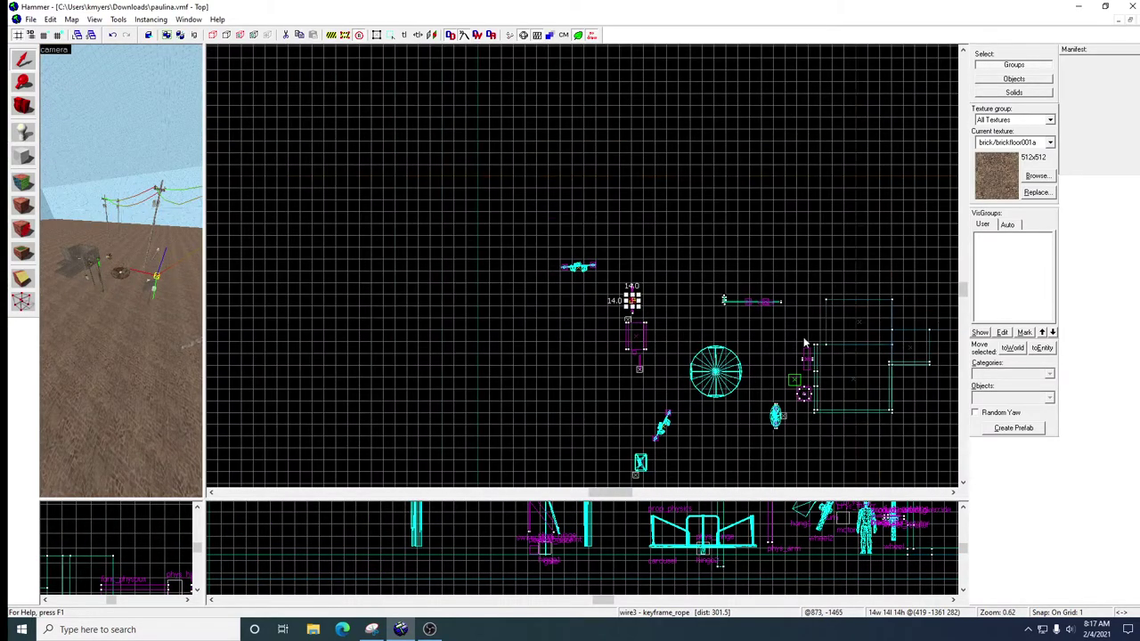
scroll(741, 310, up, 4)
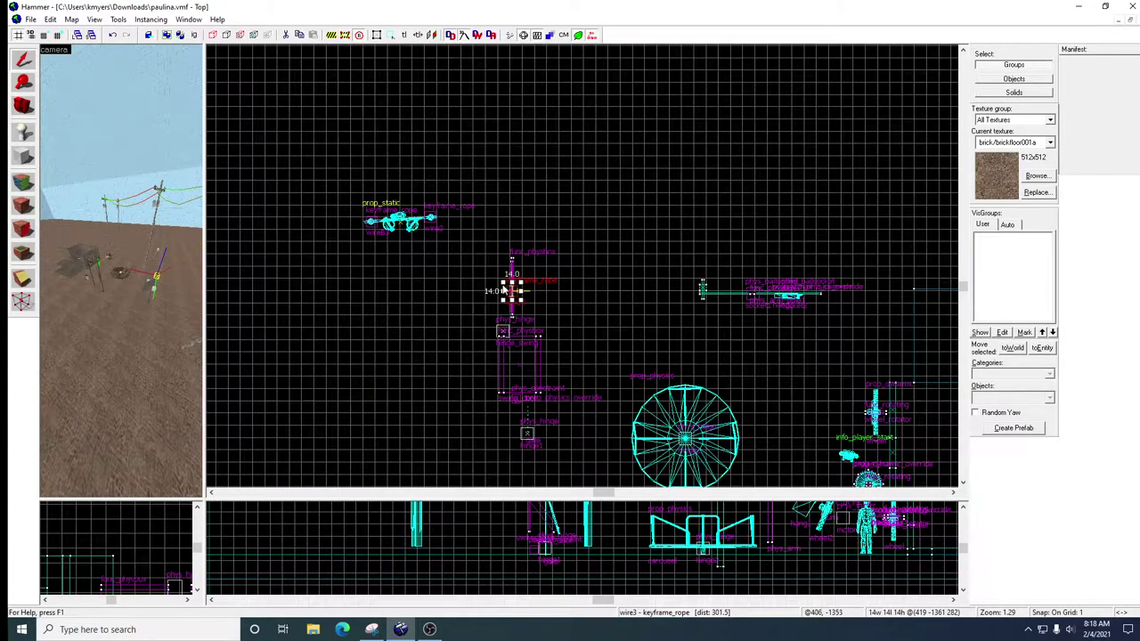
drag(512, 299, 704, 289)
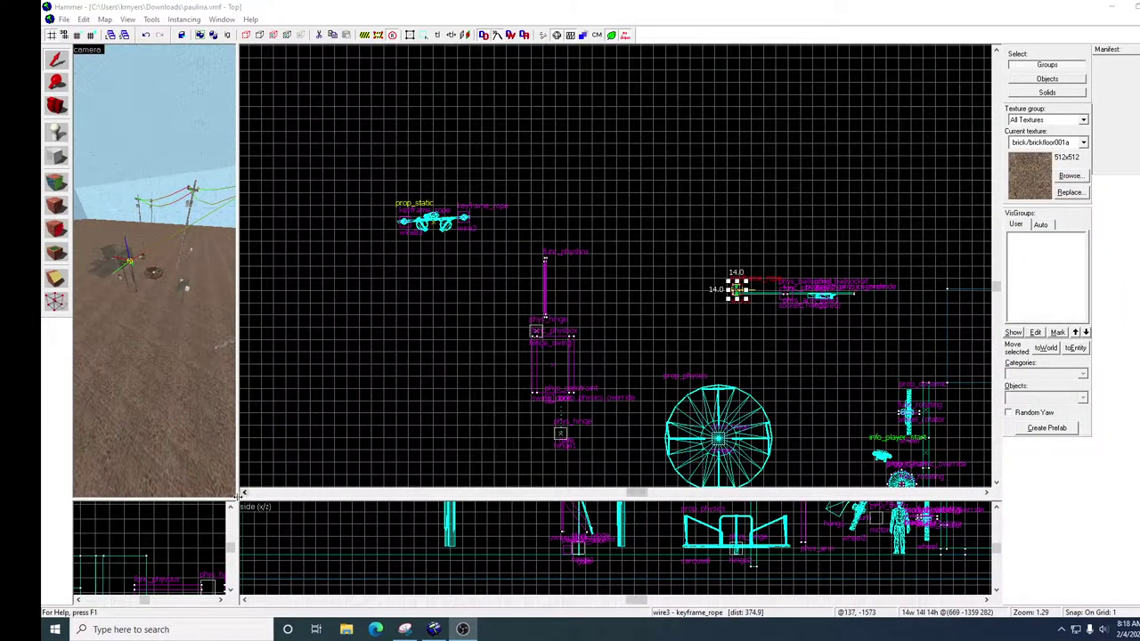
drag(237, 498, 554, 341)
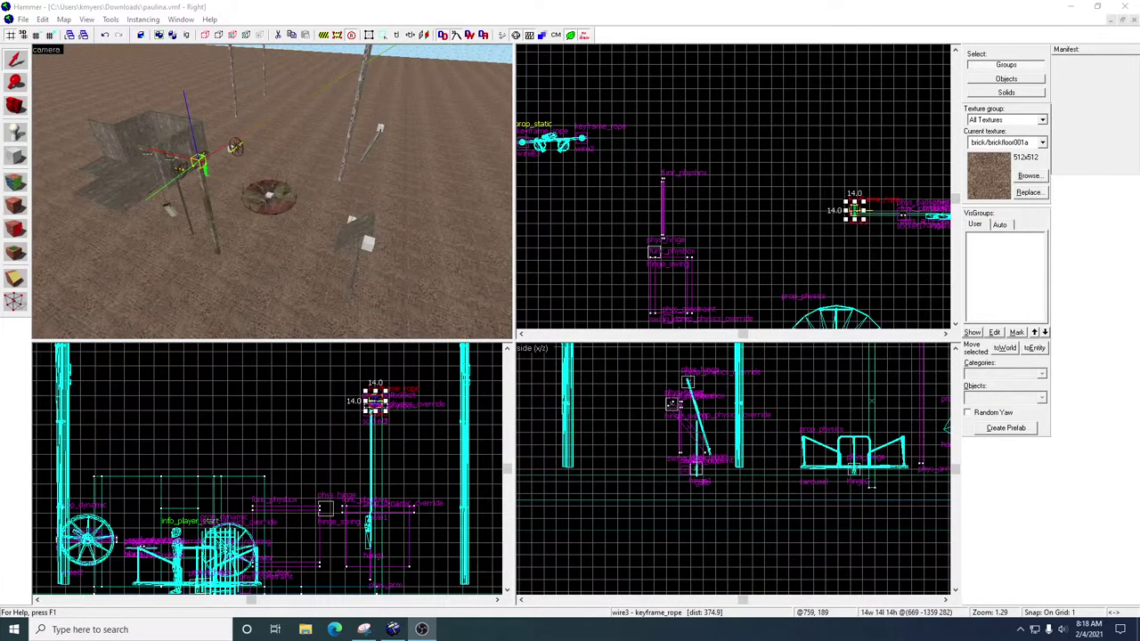
click(340, 119)
click(418, 9)
Examine the cloned keyframe_rope on the wooden post and the wire running down to it from the utility pole.
key(z)
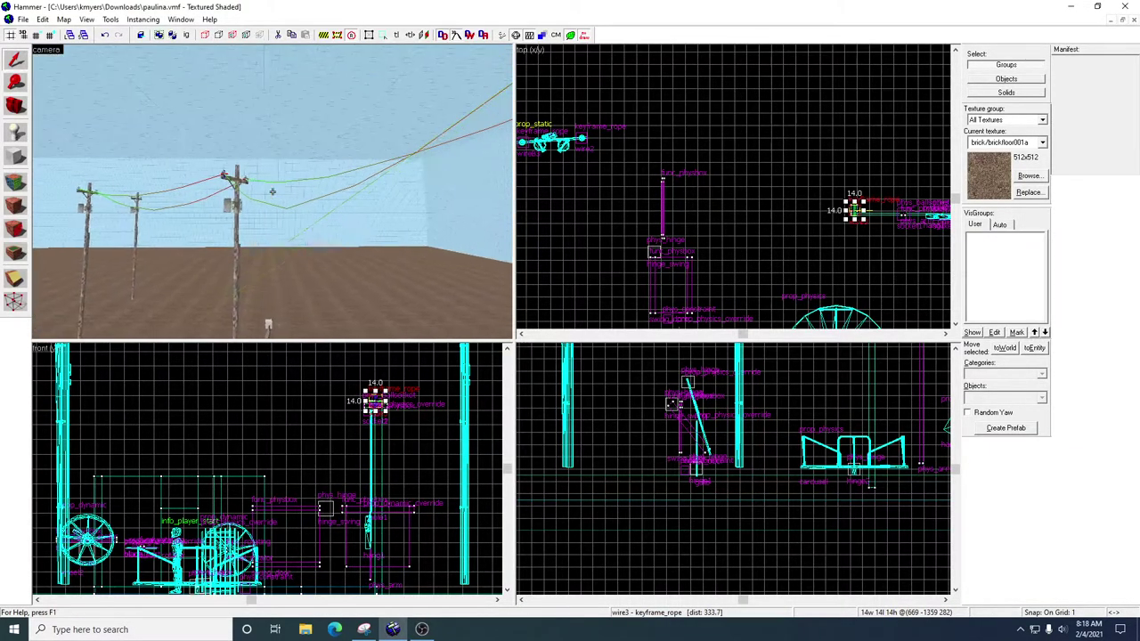
key(d)
key(s)
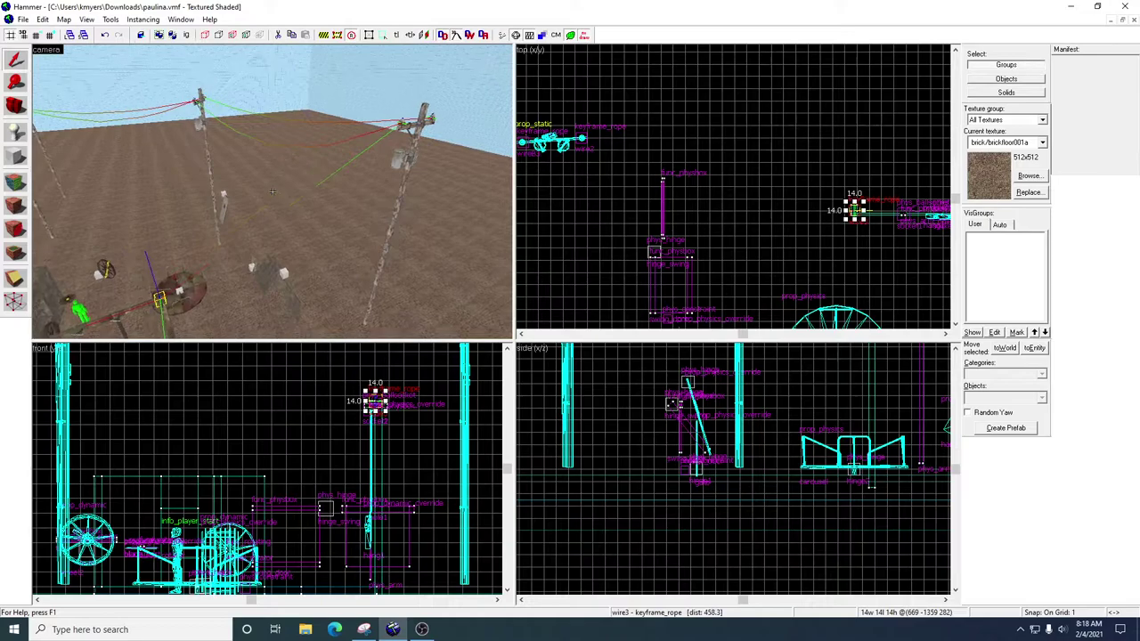
key(a)
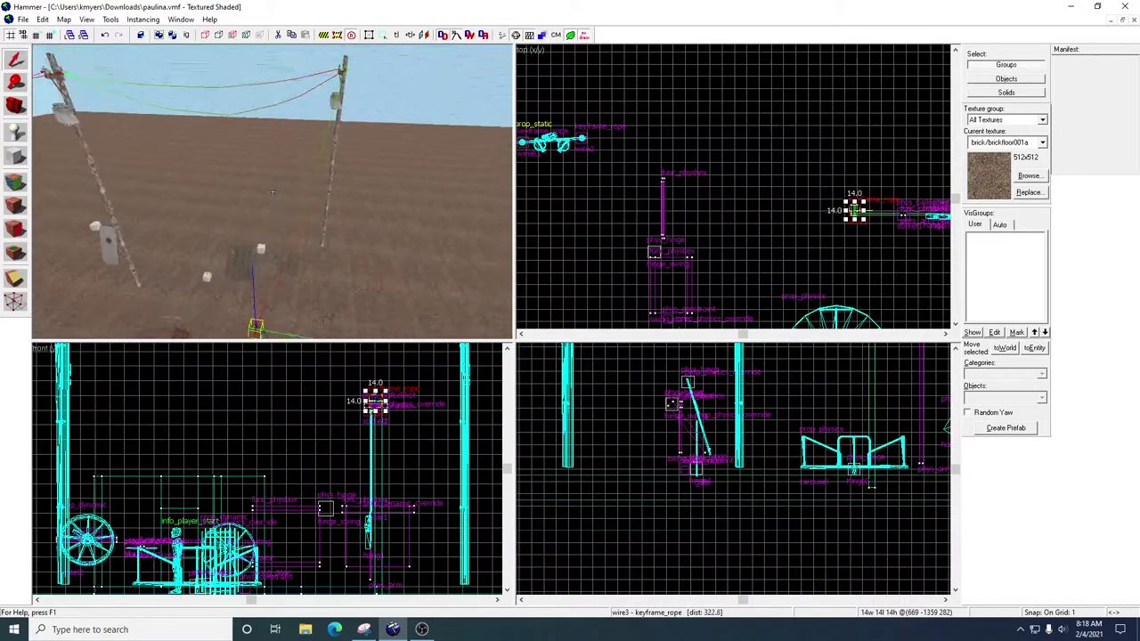
key(w)
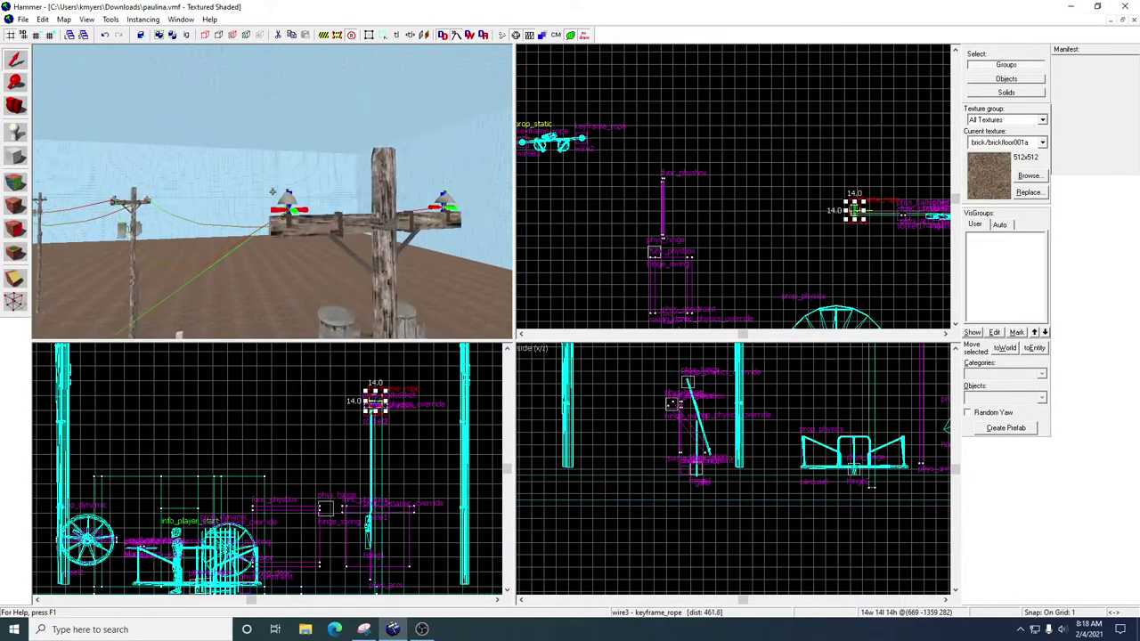
key(w)
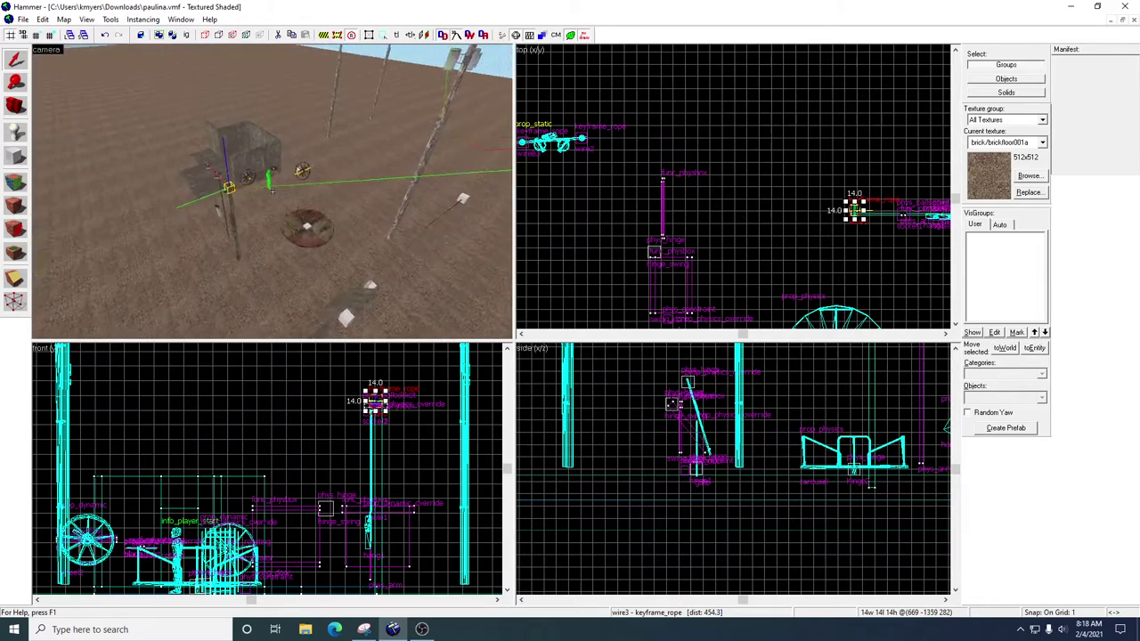
key(w)
key(a)
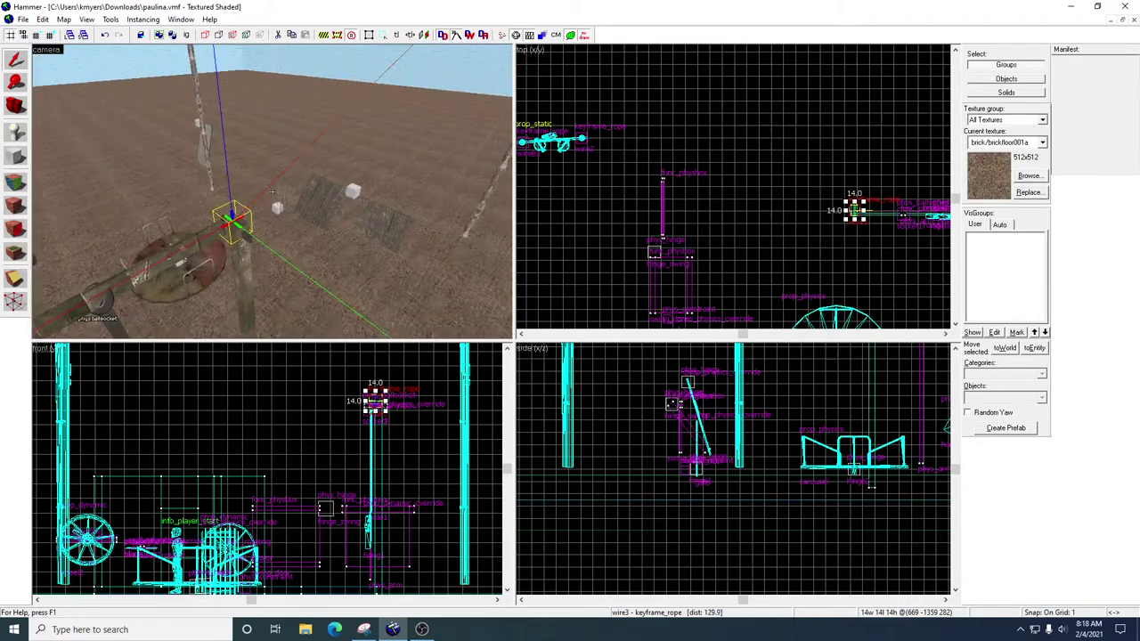
key(s)
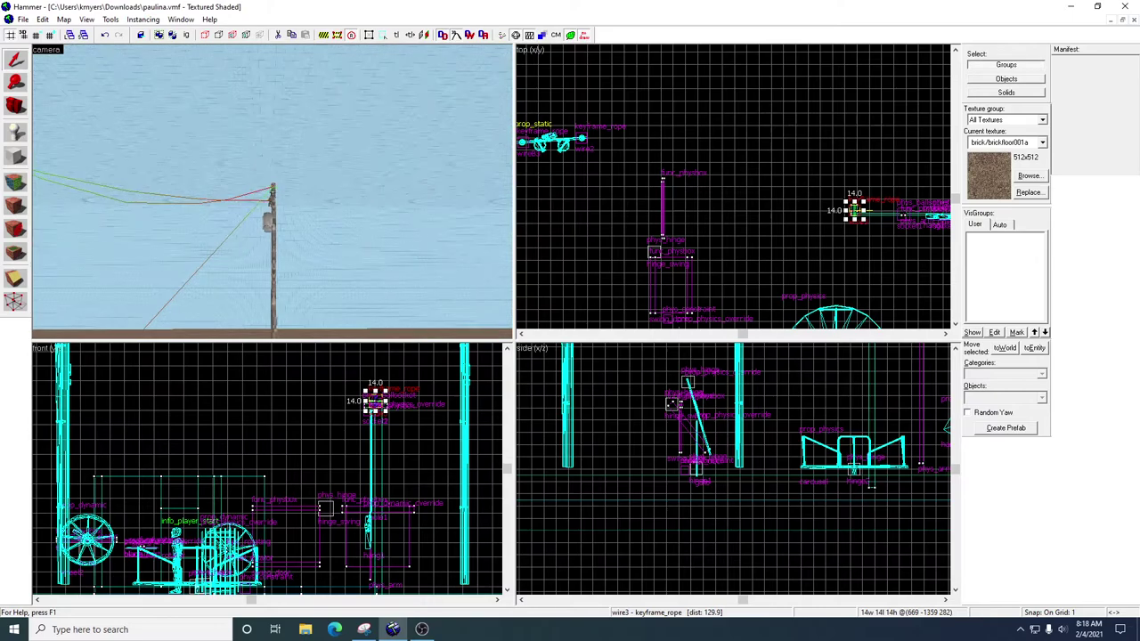
key(s)
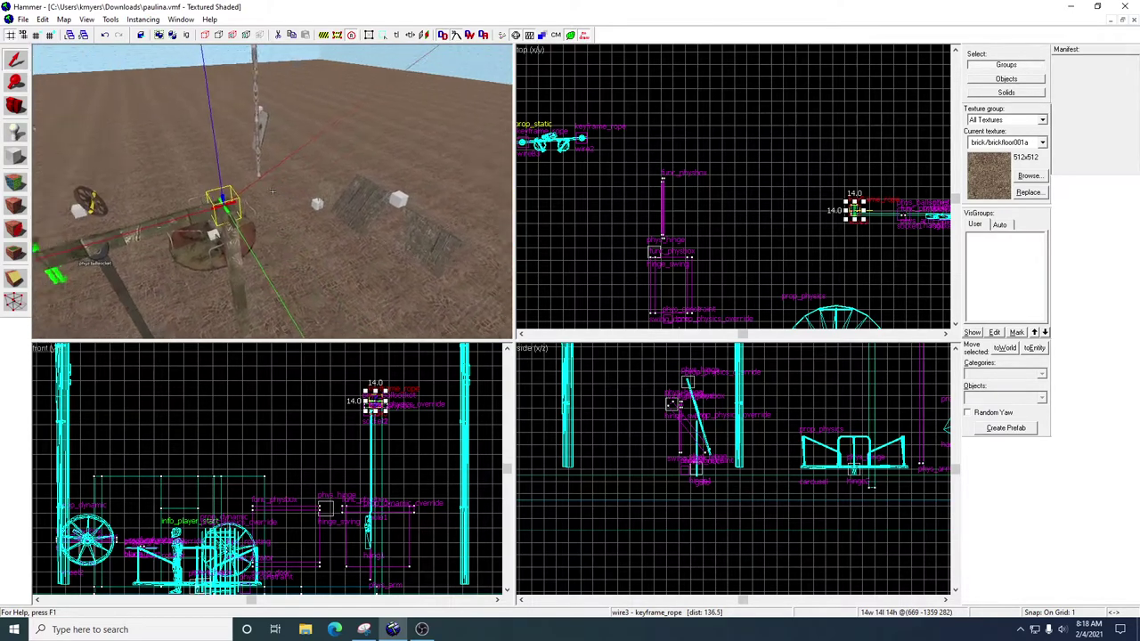
key(s)
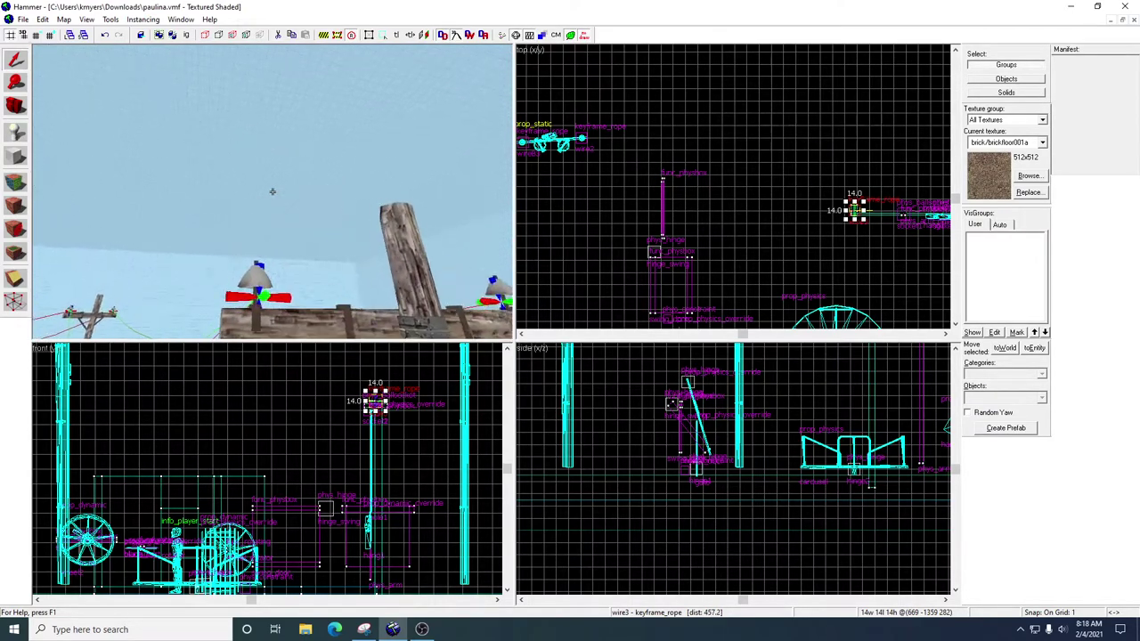
Set the Slack of the wire2 keyframe_rope on the pole's crossarm insulator to 65.
click(273, 192)
key(alt+Return)
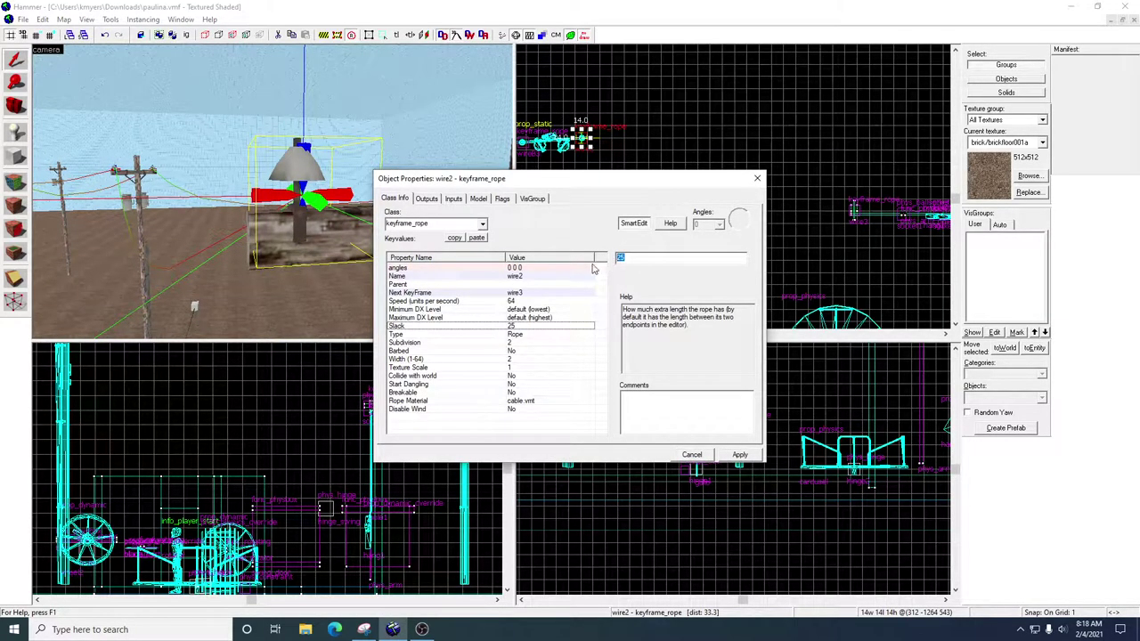
text(65)
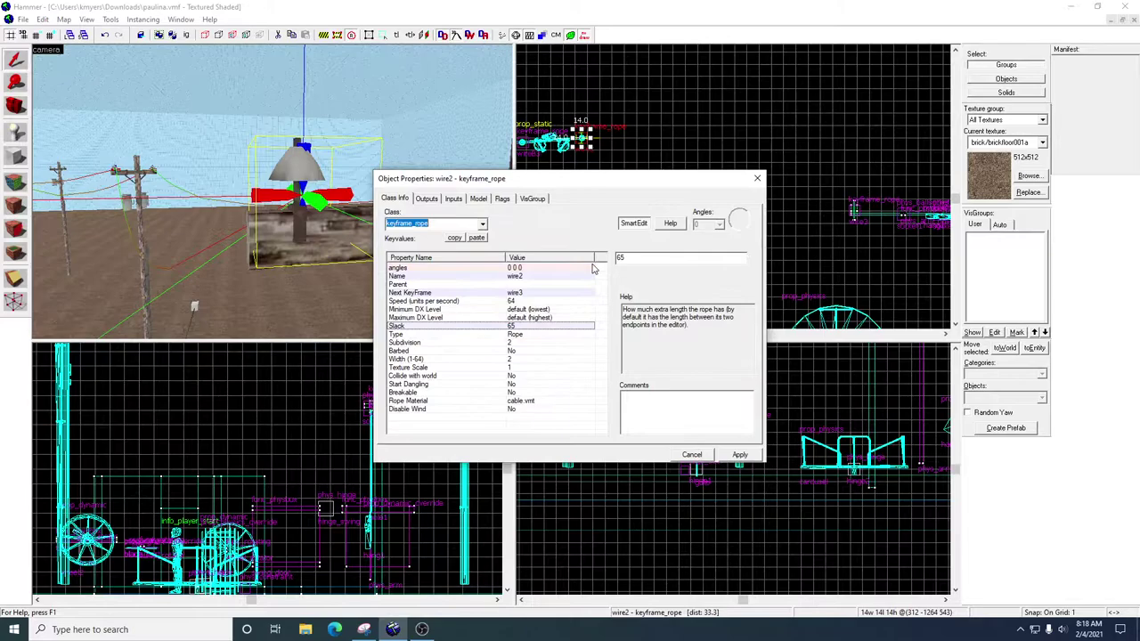
click(754, 184)
Increase the Slack of the wire2 keyframe_rope leading down to the phys_ballsocket frame to 85.
key(z)
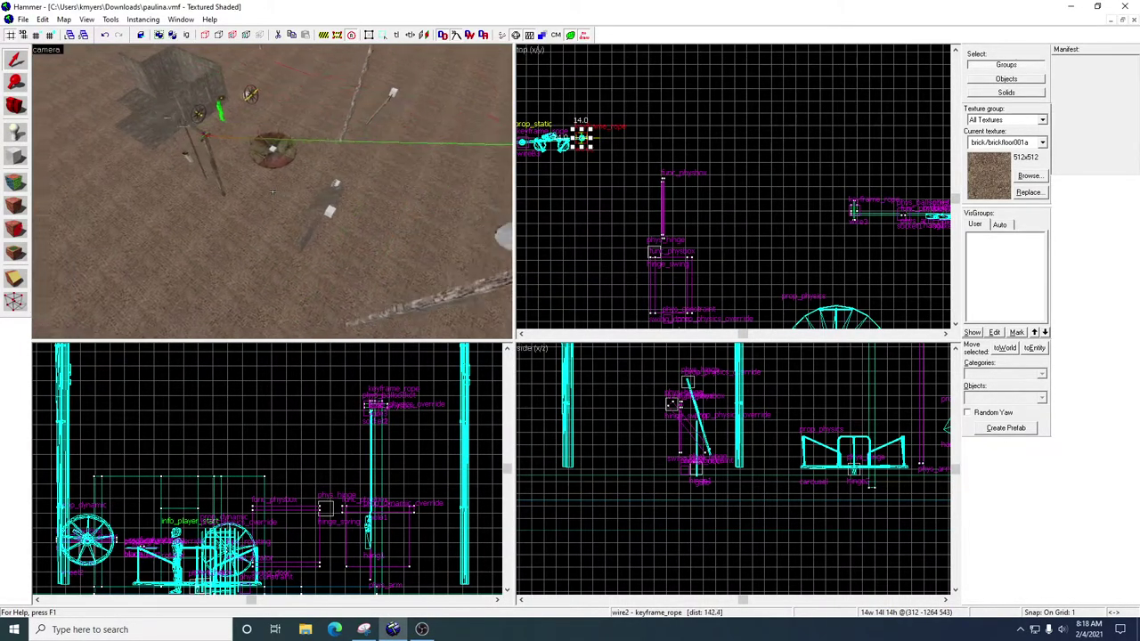
key(w)
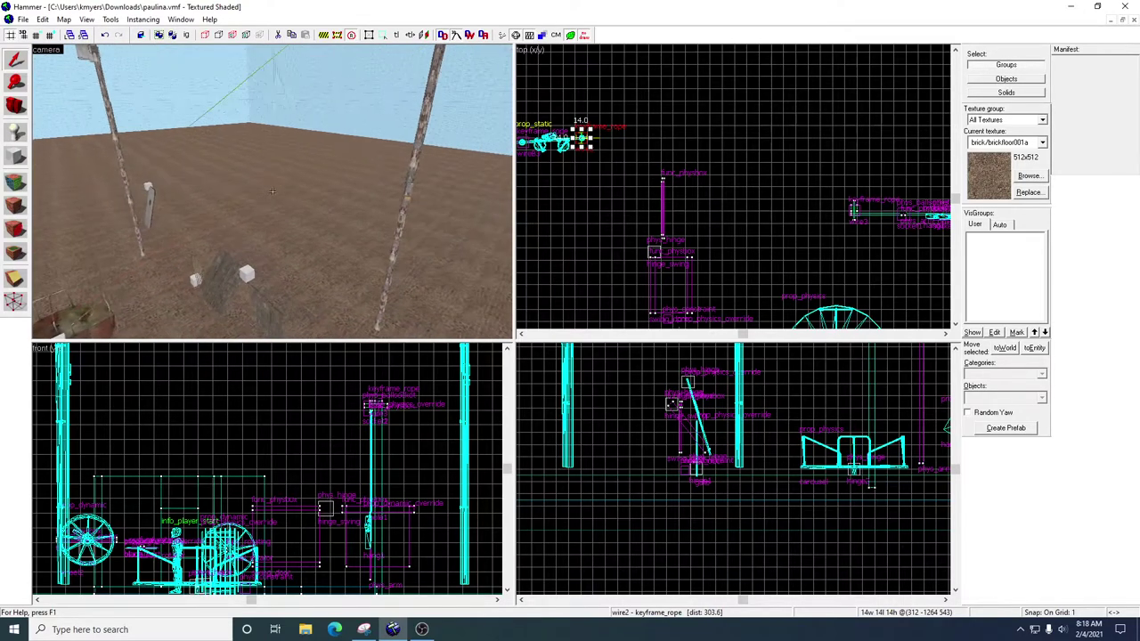
key(w)
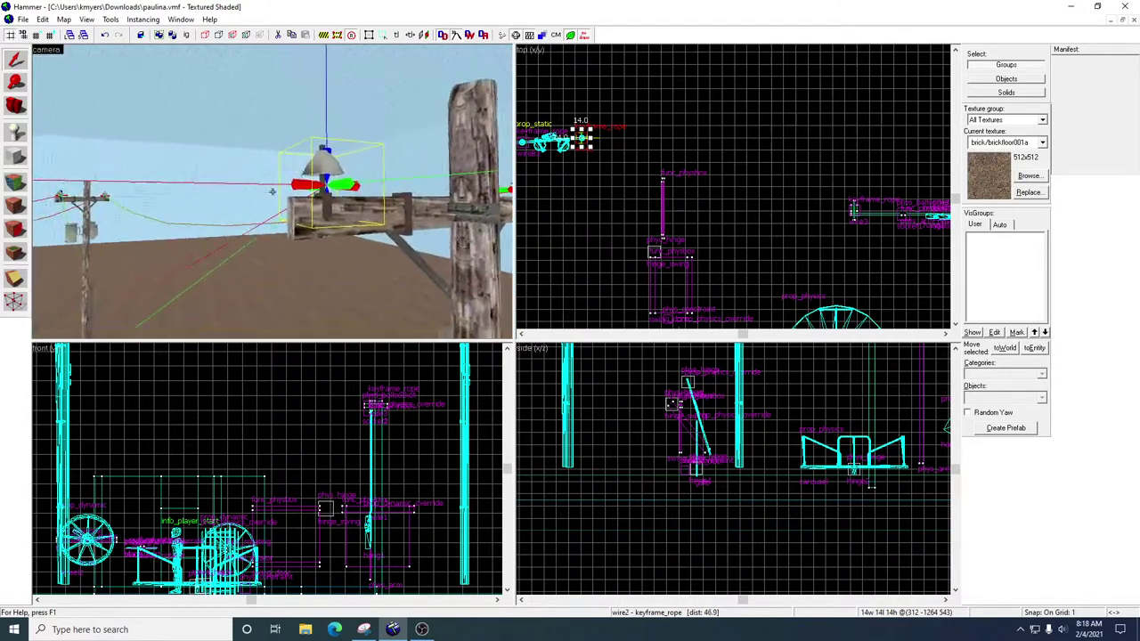
drag(272, 190, 272, 190)
key(alt+Return)
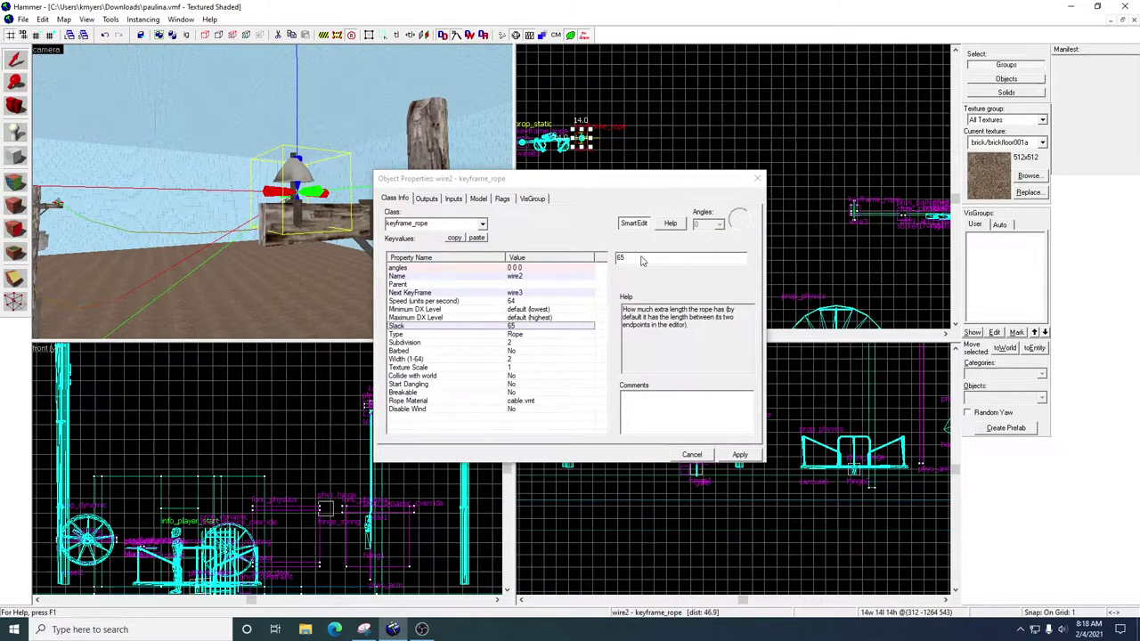
text(85)
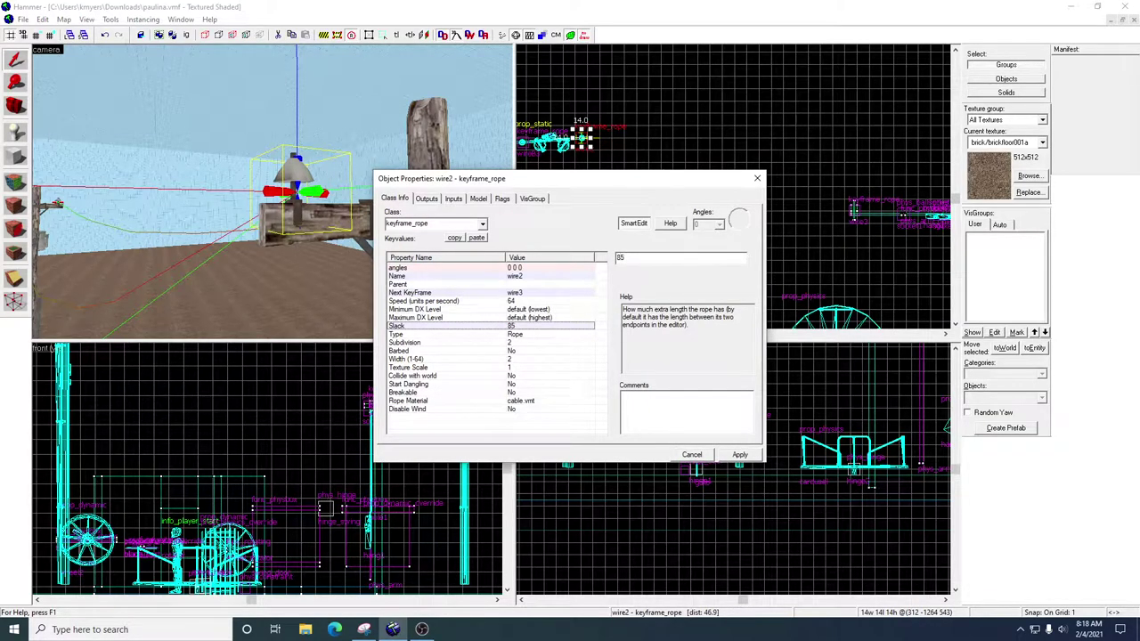
click(757, 178)
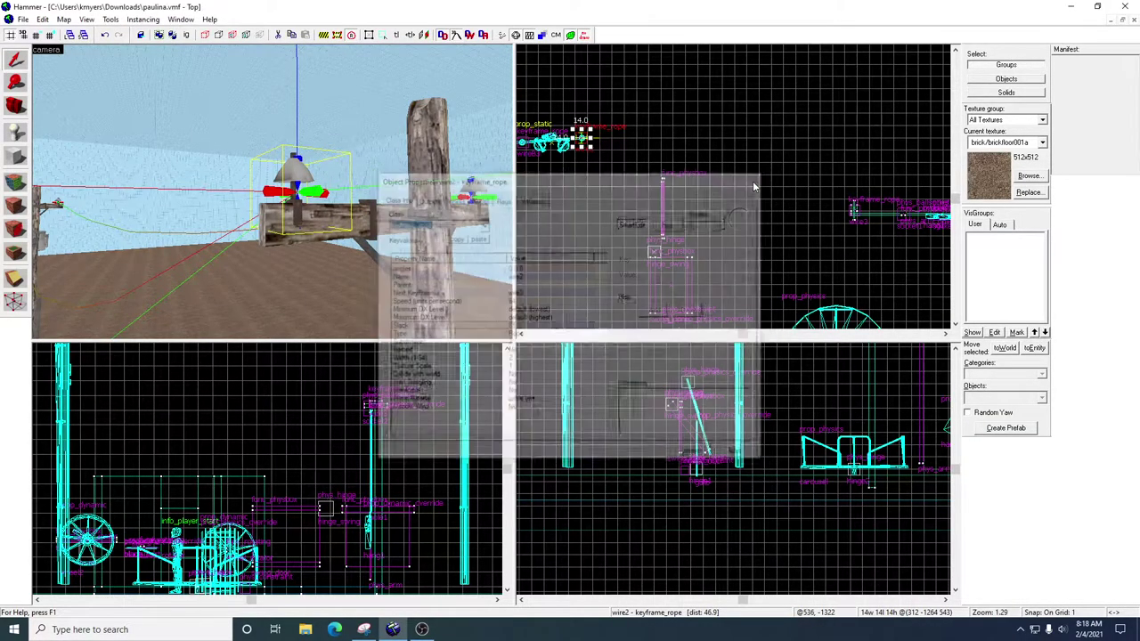
Review the Slack, Subdivision and Barbed properties of the wire2_attach move_rope on the utility pole's crossarm, and close its properties.
drag(272, 191, 272, 191)
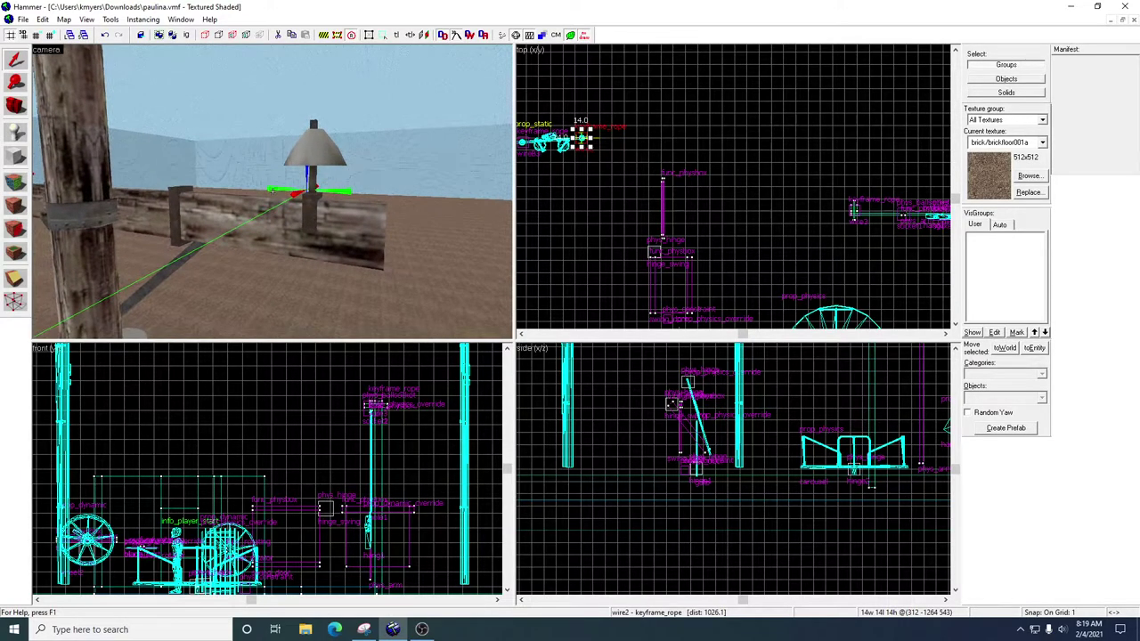
double_click(274, 197)
click(274, 192)
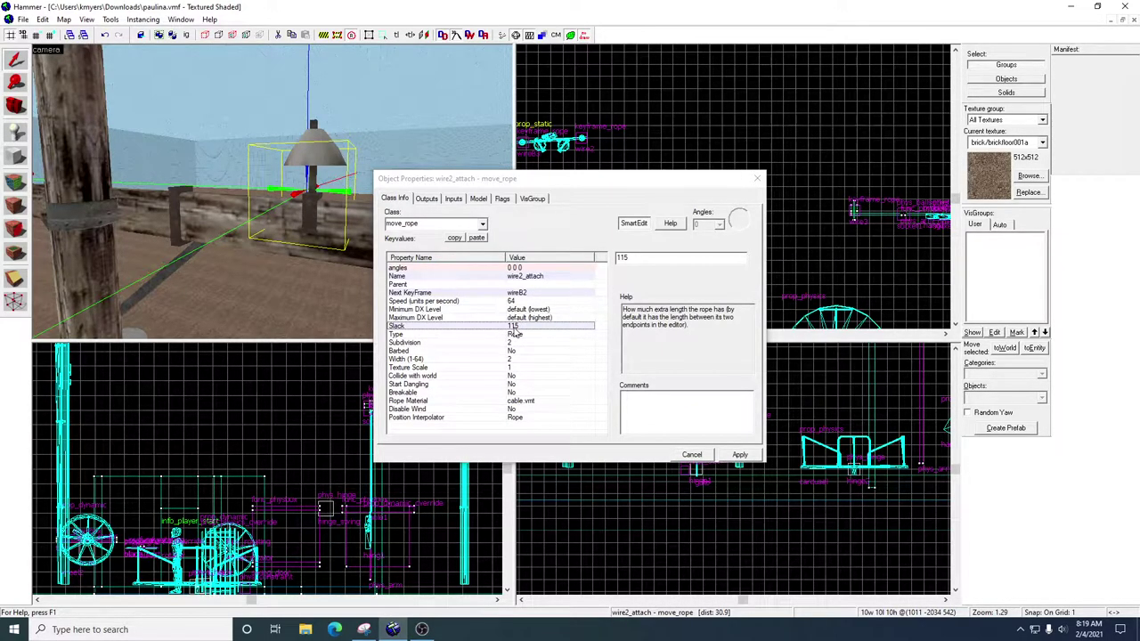
click(450, 344)
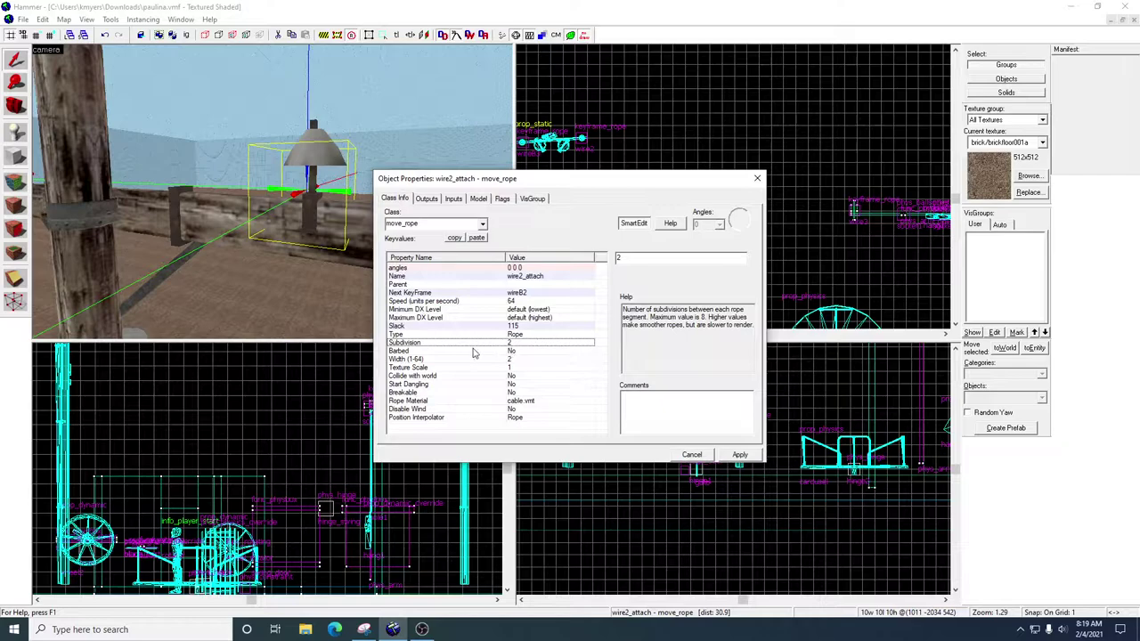
click(513, 353)
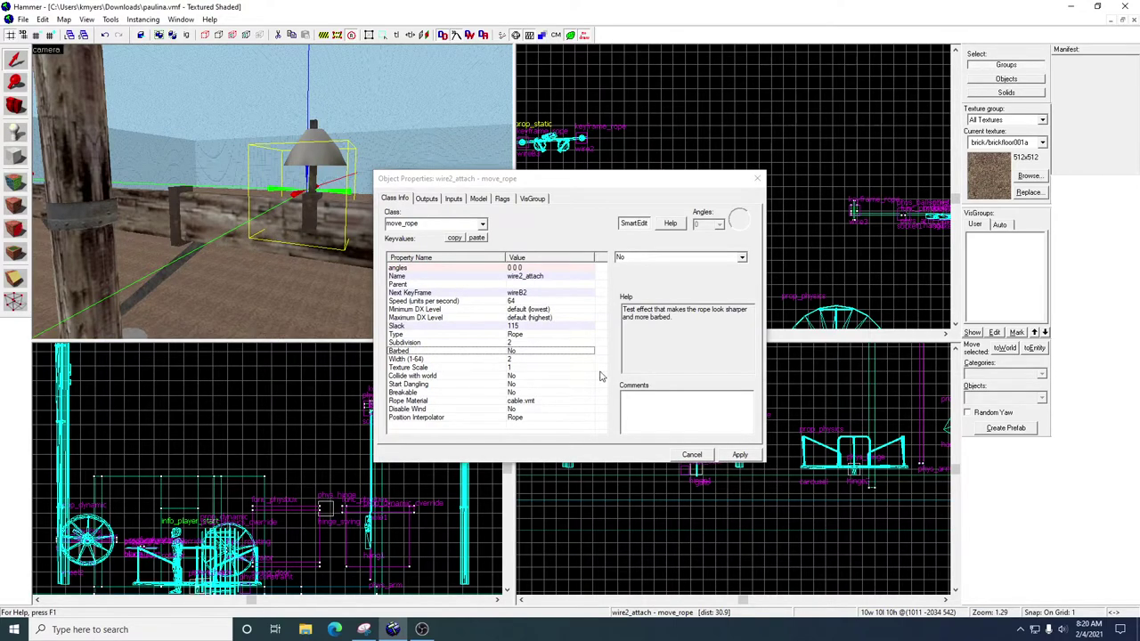
click(735, 454)
click(756, 181)
click(756, 182)
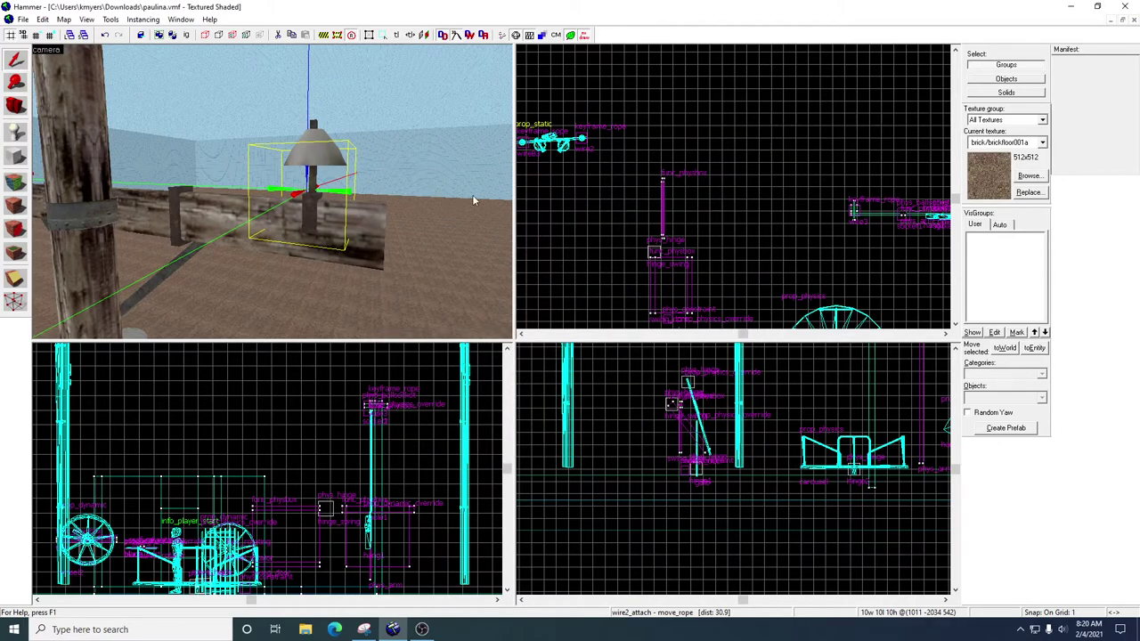